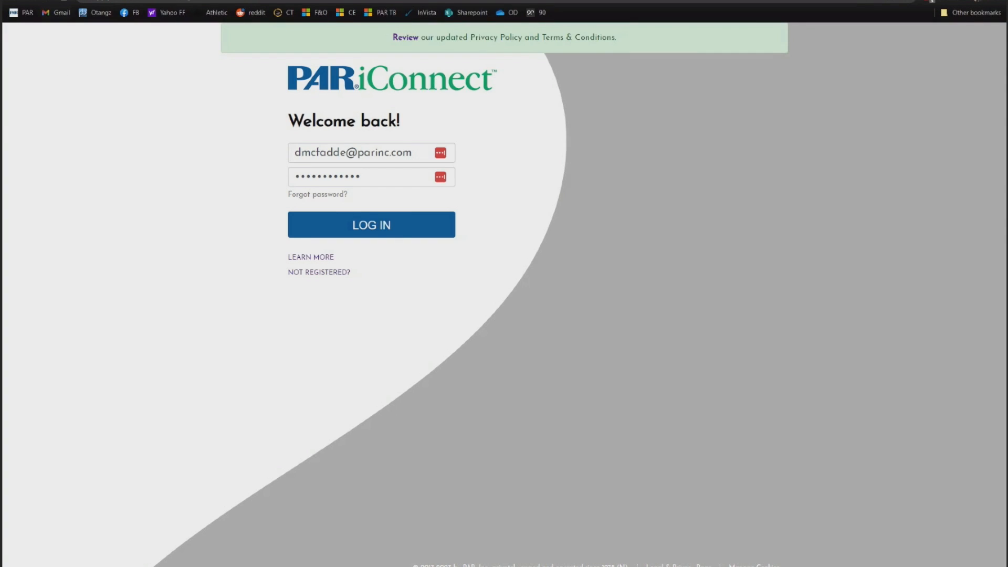
- Switch to the parinc.com homepage tab and follow its link to the Solutions page
left_click(62, 0)
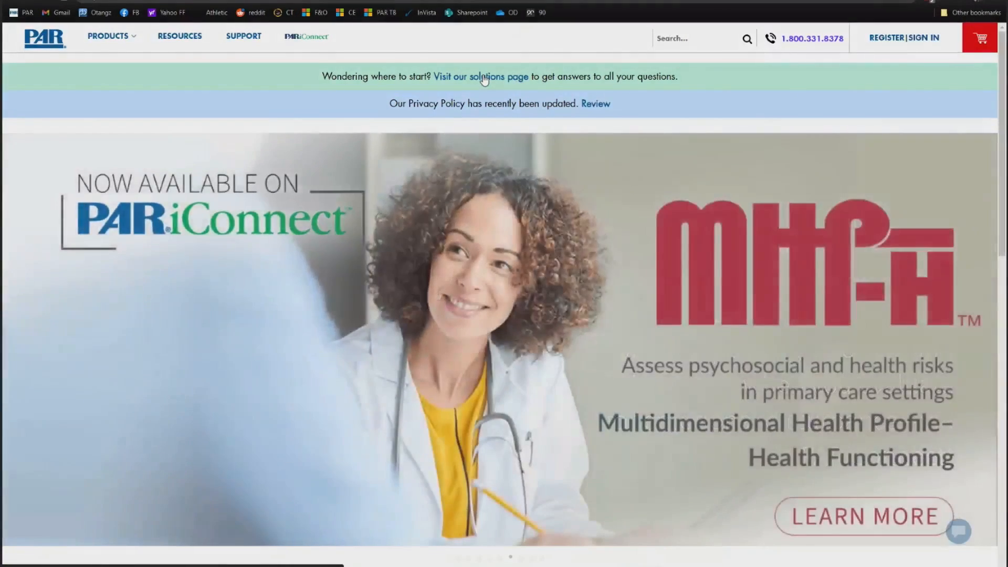
left_click(480, 78)
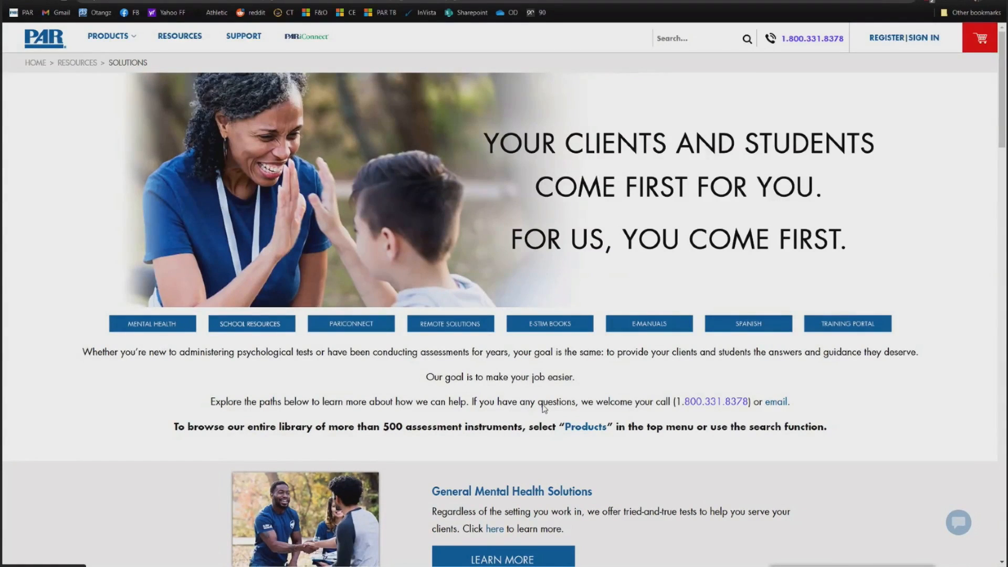
- Scroll down the Solutions page to the Remote Assessment Solutions section
scroll(515, 392, "down", 2)
scroll(515, 392, "down", 3)
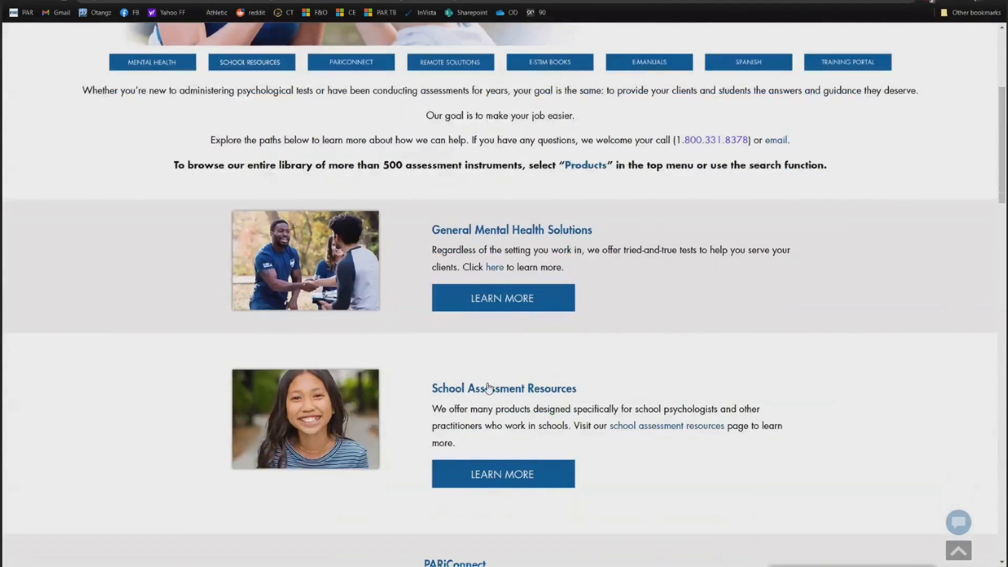
scroll(554, 383, "down", 3)
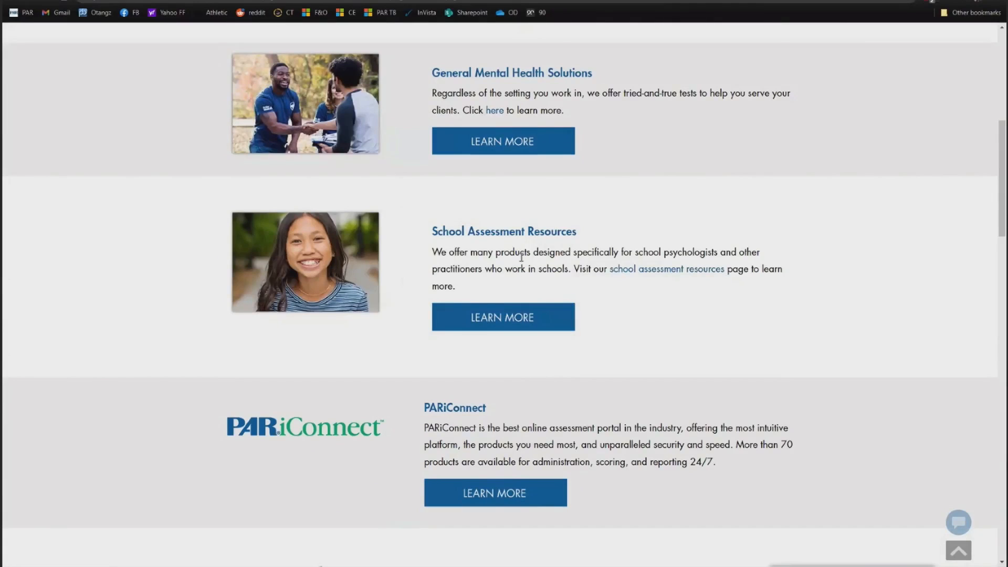
scroll(523, 257, "down", 1)
scroll(524, 257, "down", 2)
scroll(522, 260, "up", 4)
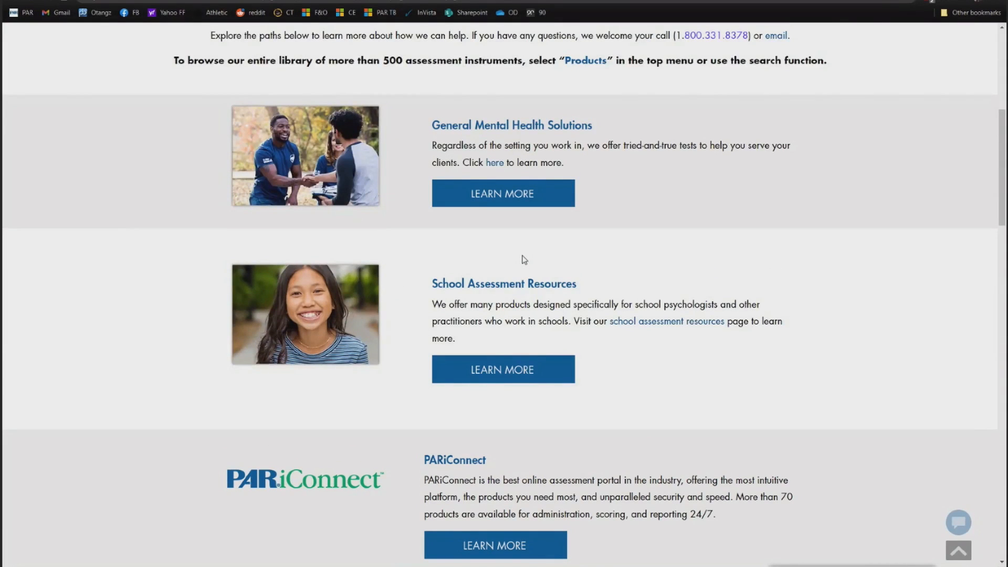
scroll(523, 260, "down", 8)
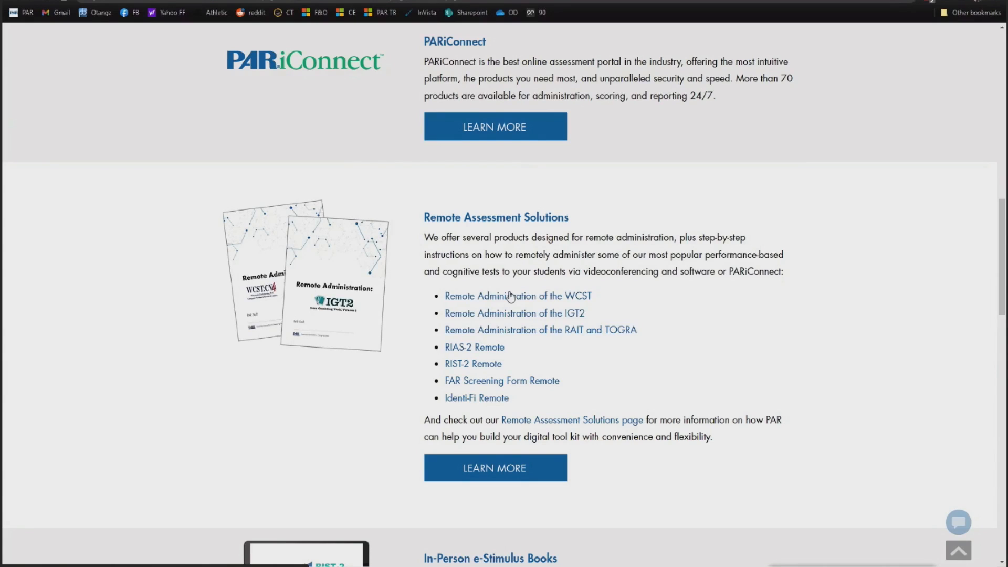
scroll(510, 297, "down", 7)
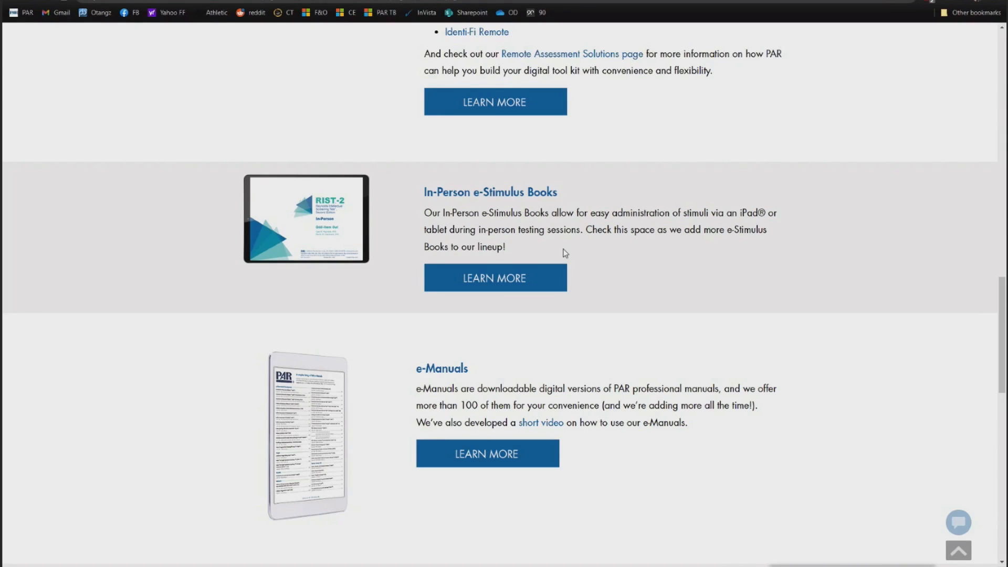
scroll(565, 253, "down", 3)
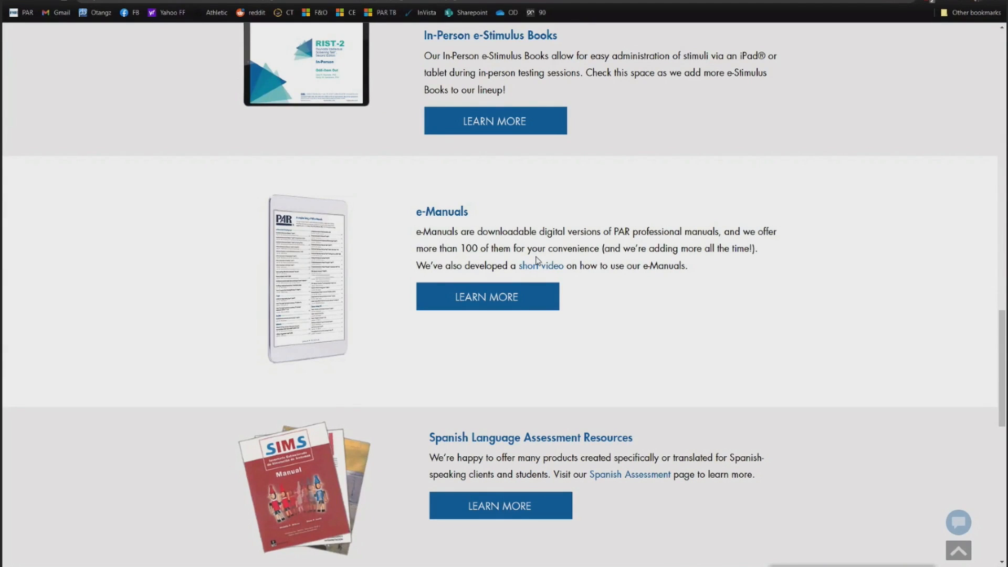
scroll(537, 259, "down", 4)
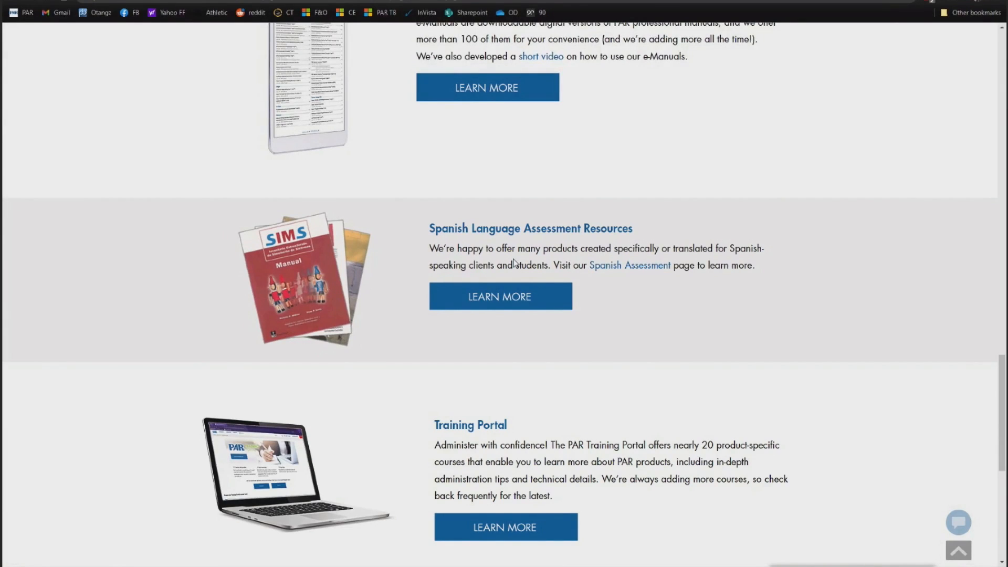
scroll(553, 350, "down", 4)
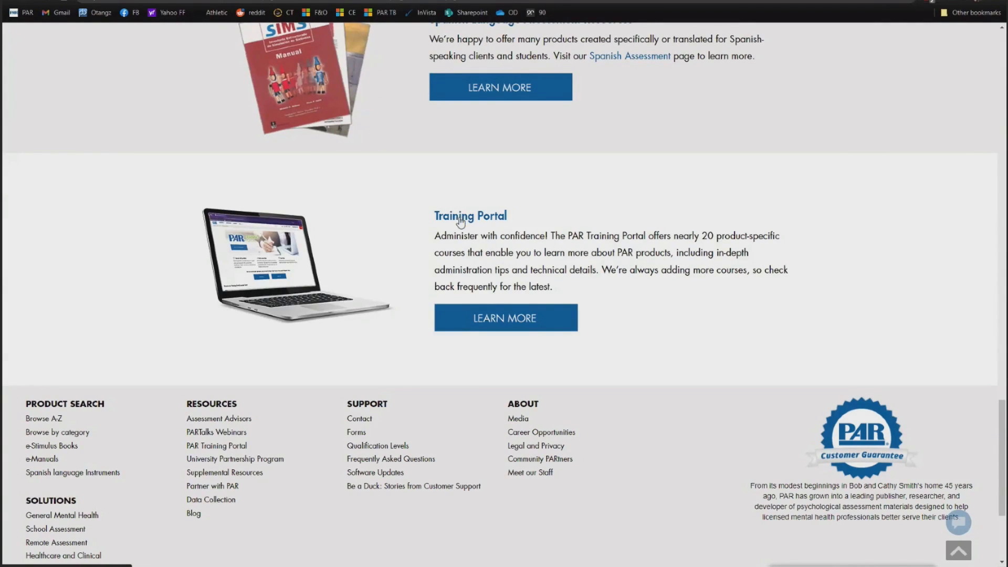
scroll(488, 220, "up", 15)
scroll(495, 226, "up", 11)
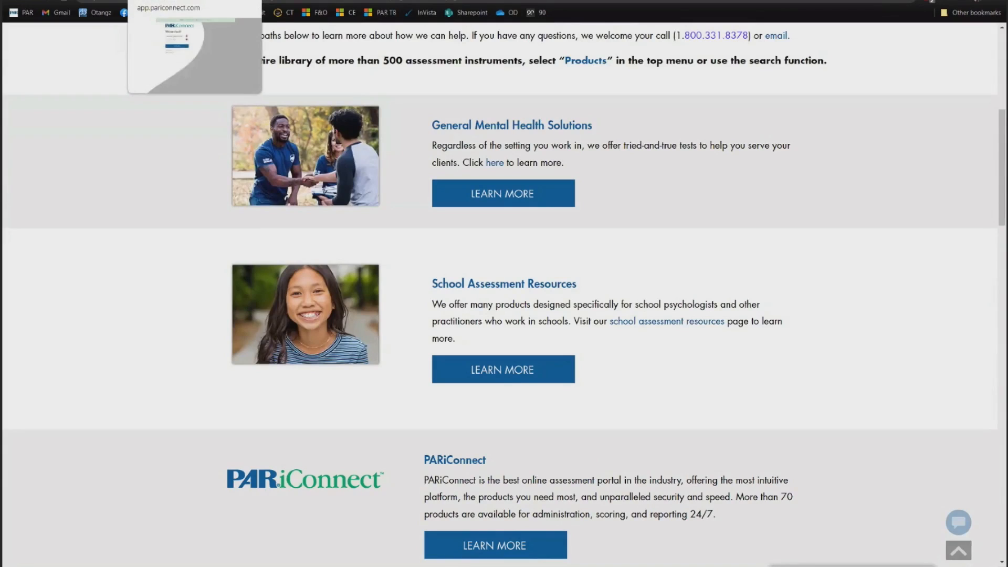
- Sign back into PARiConnect with a retyped password and choose the Sole Proprietor/Supervisor group
left_click(176, 1)
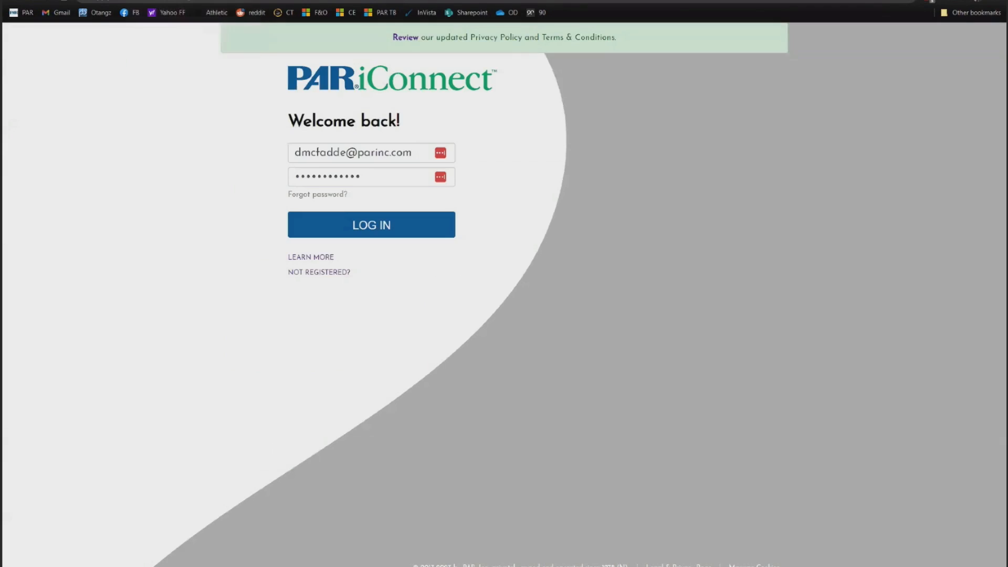
left_click(376, 225)
double_click(403, 204)
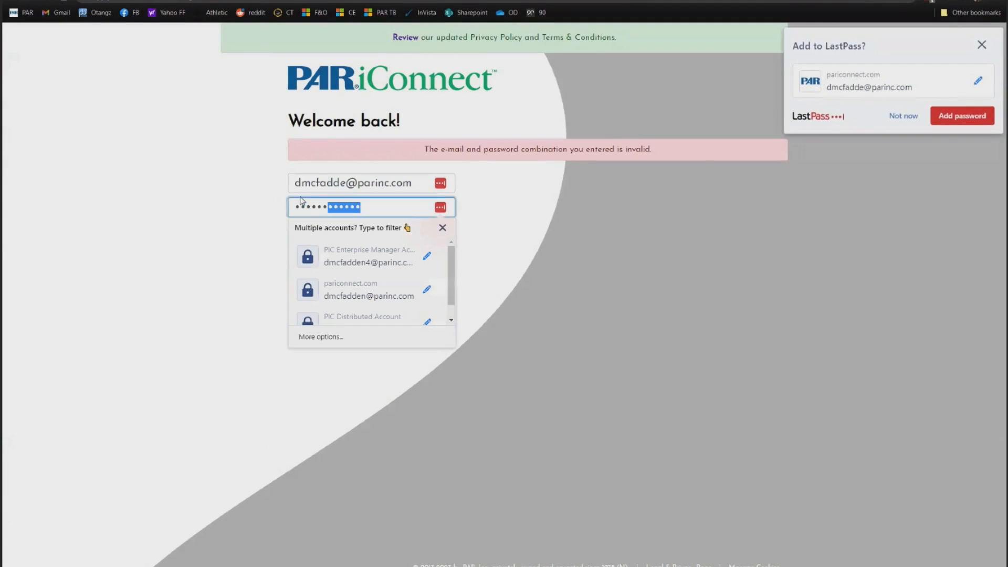
key("BackSpace")
type("************")
key("Return")
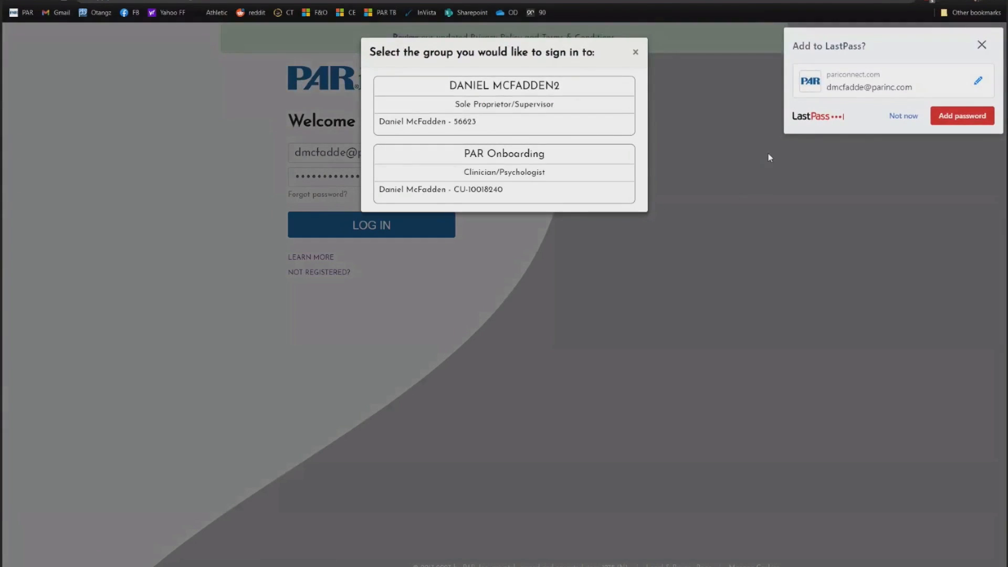
left_click(872, 143)
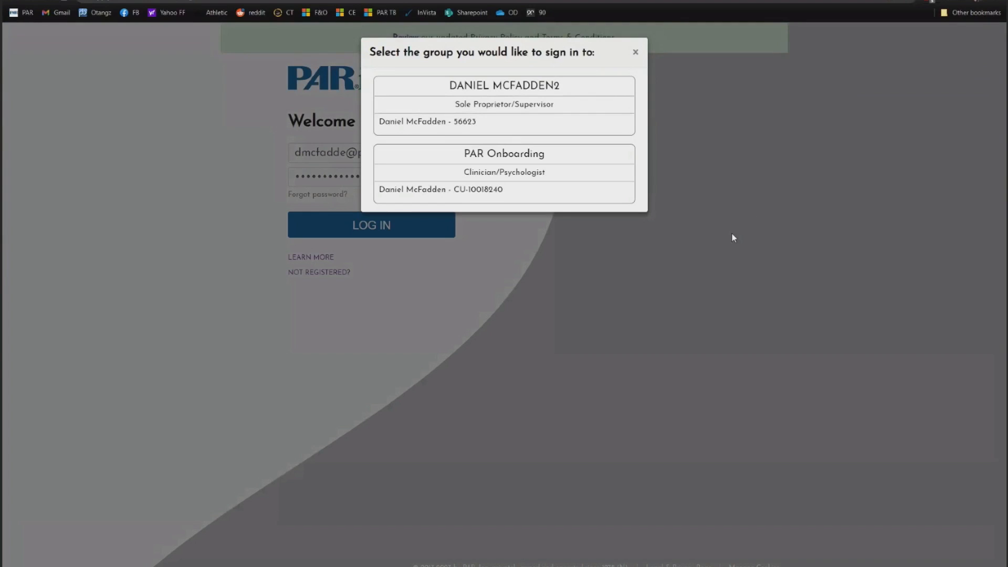
left_click(518, 114)
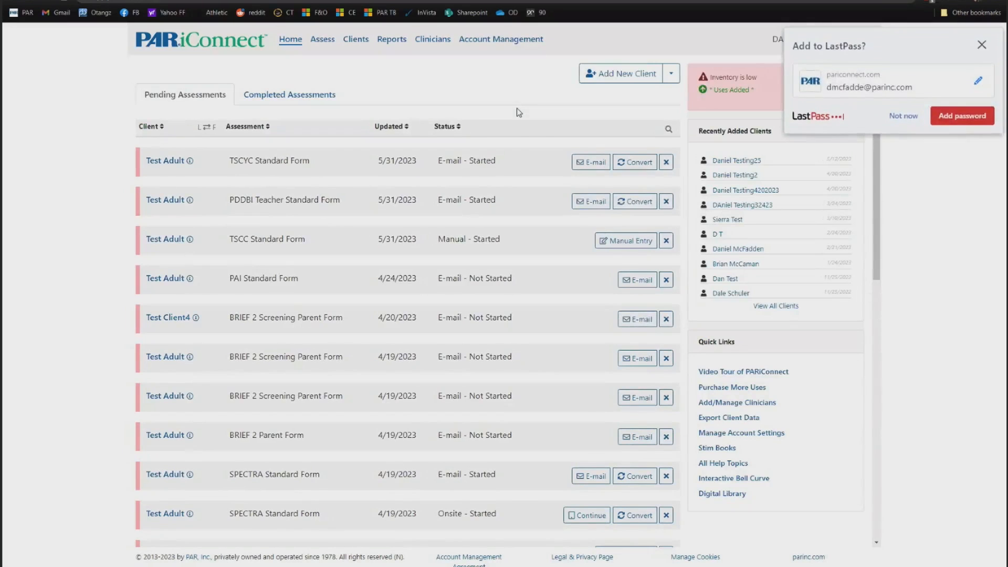
- Decline saving the password, then flip from Completed back to Pending Assessments
left_click(914, 115)
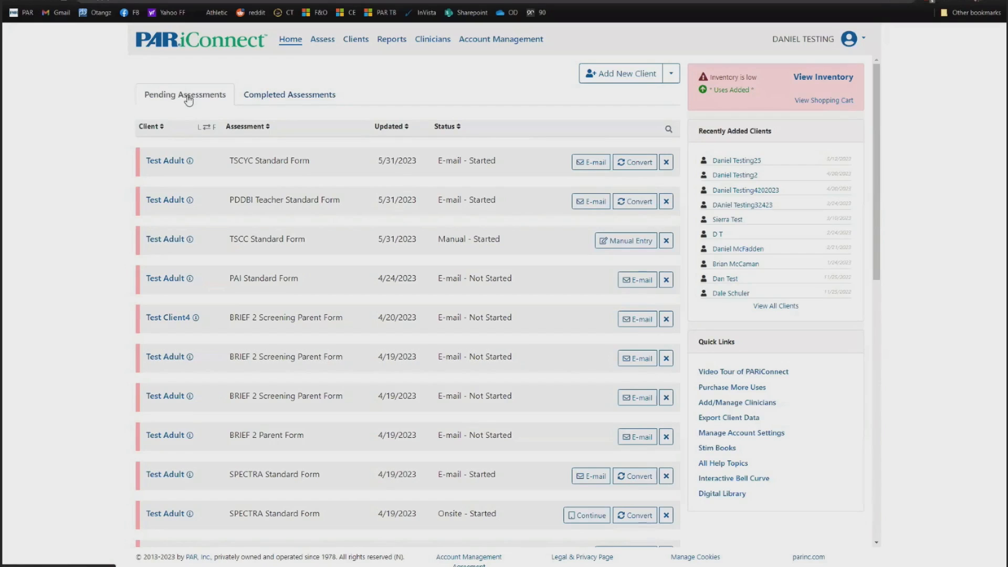
left_click(260, 97)
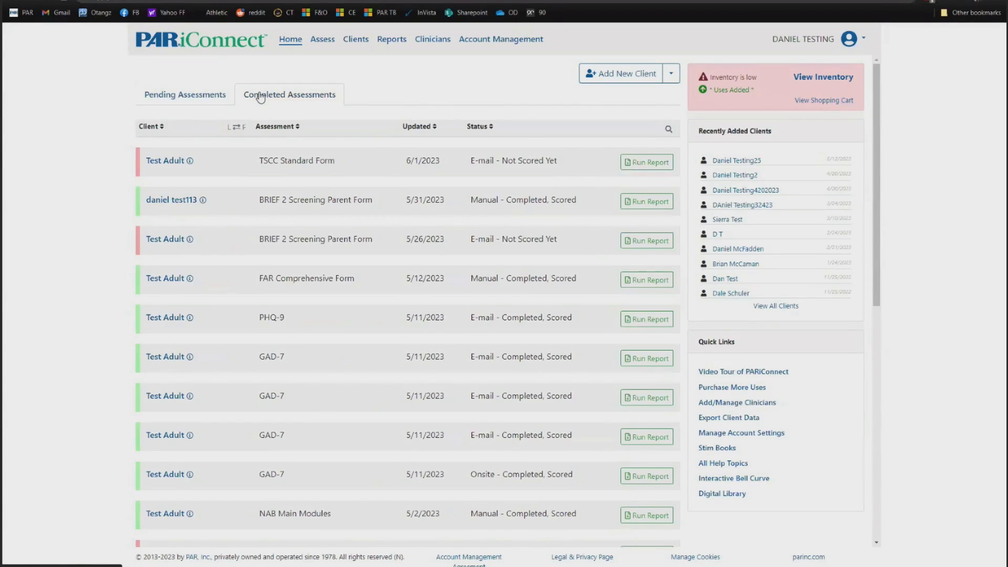
left_click(201, 99)
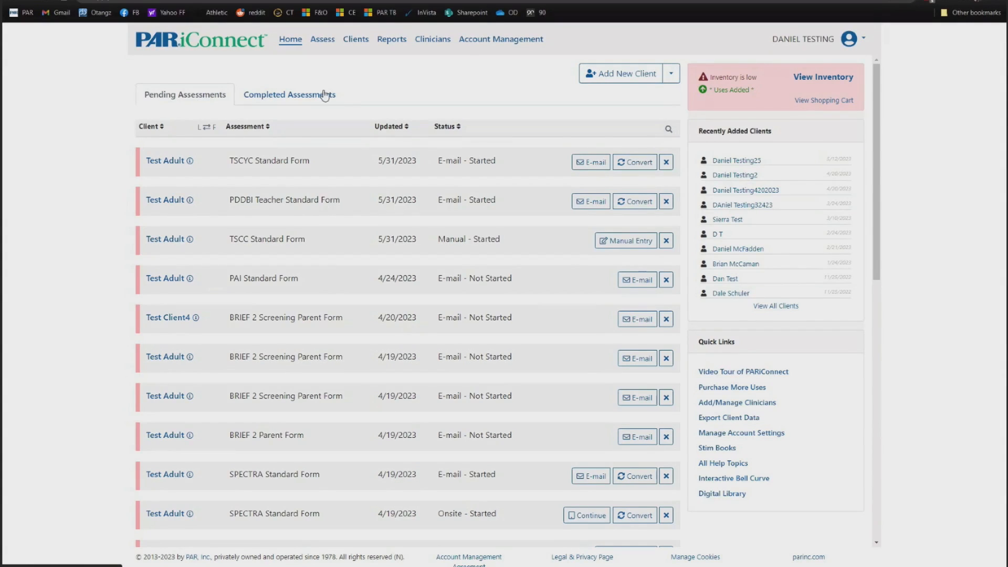
- View Completed Assessments, then bring up the blank Add New Client form
left_click(288, 98)
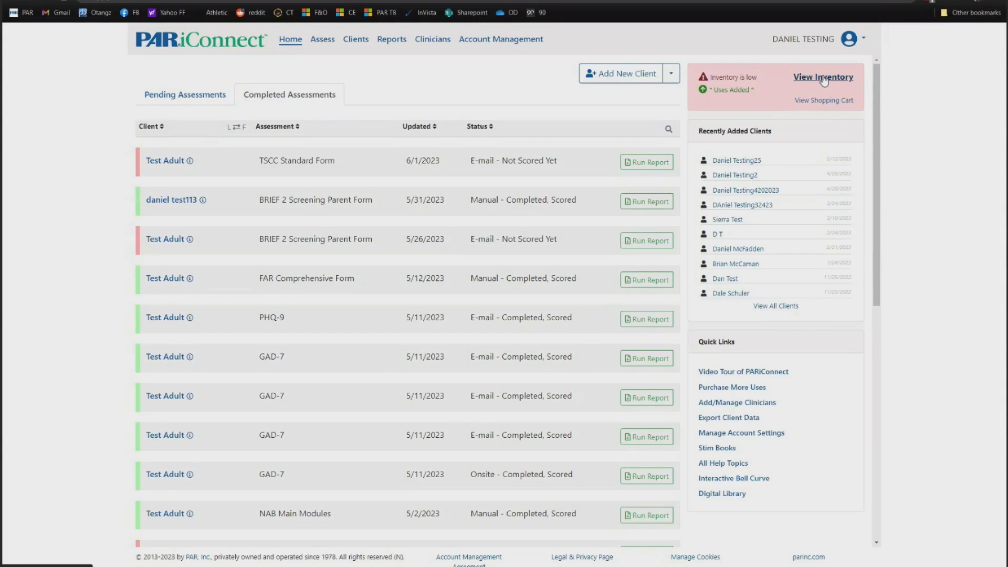
left_click(615, 76)
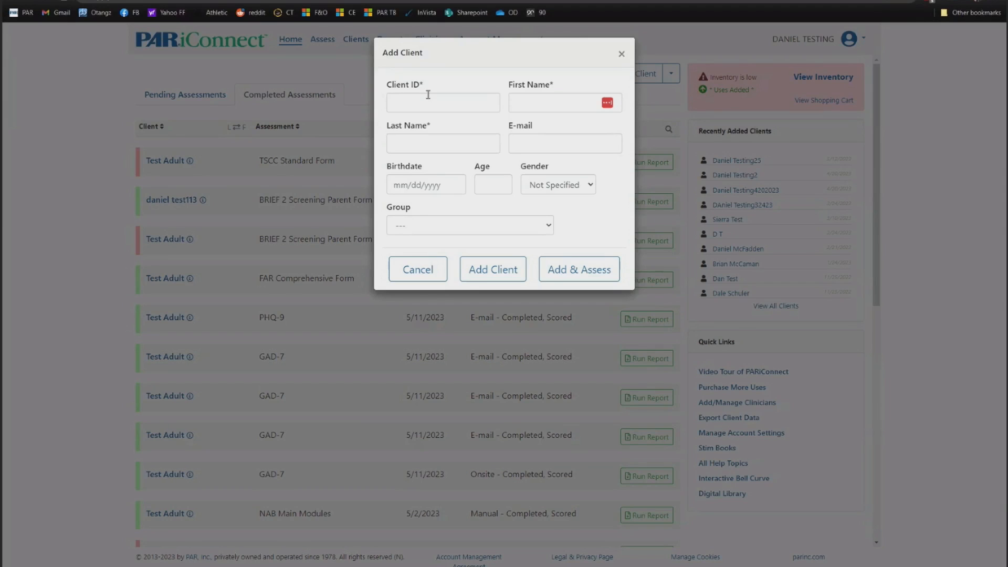
- Enter the new client's ID and their first and last name
left_click(428, 95)
type("1")
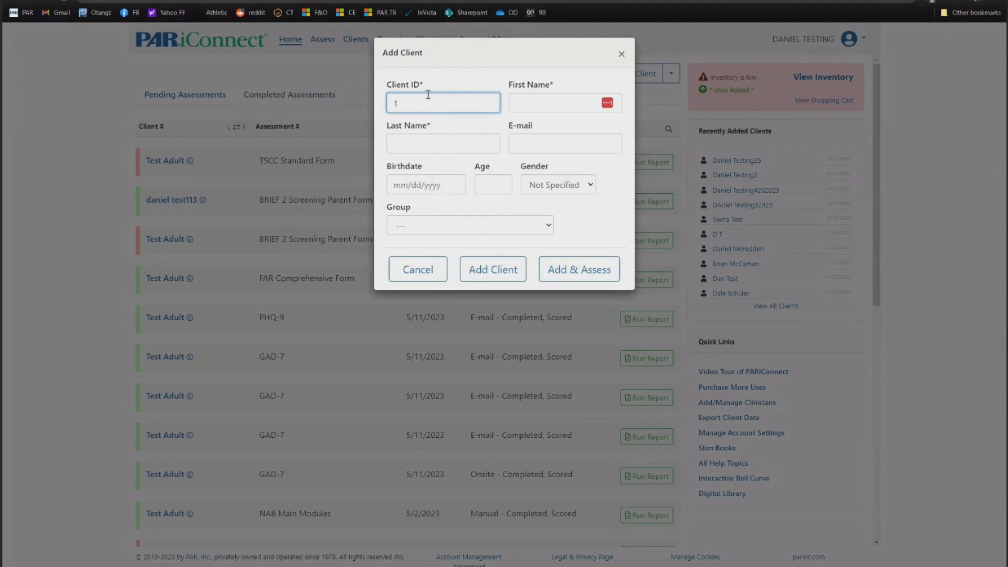
key("BackSpace")
type("a2121")
left_click(530, 99)
type("DAnie")
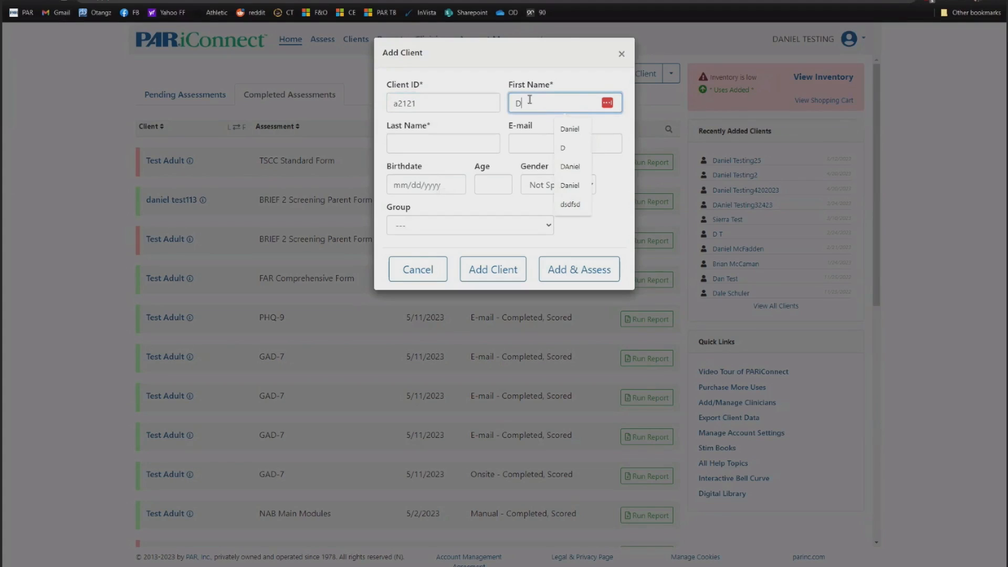
key("BackSpace")
key("BackSpace")
key("BackSpace")
key("BackSpace")
type("aniel")
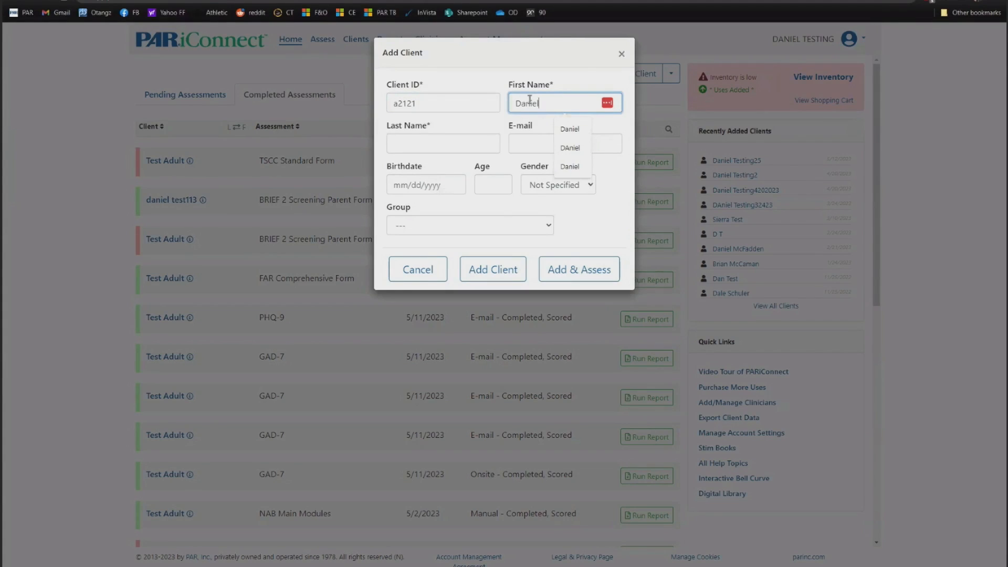
key("Tab")
type("Testing615")
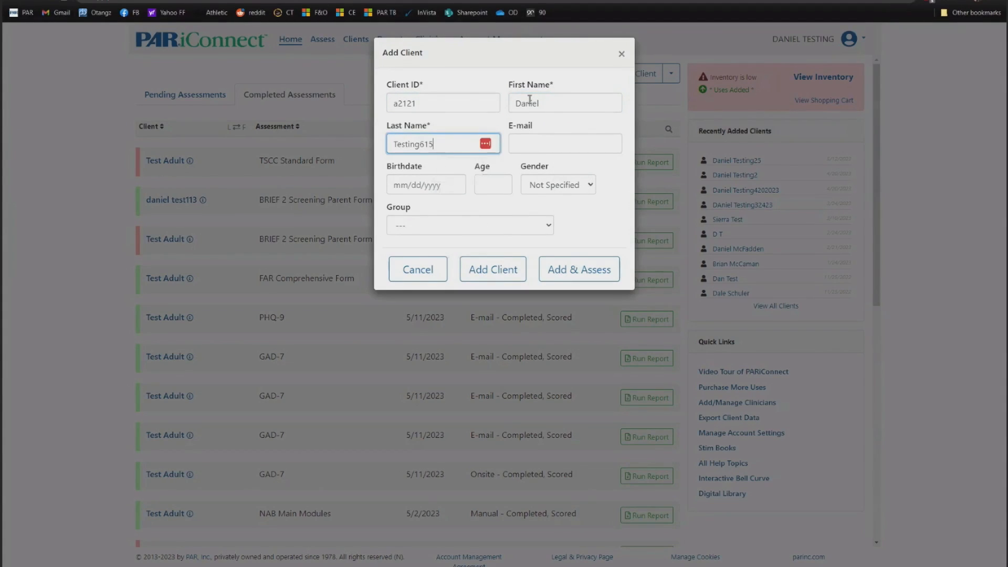
left_click(535, 148)
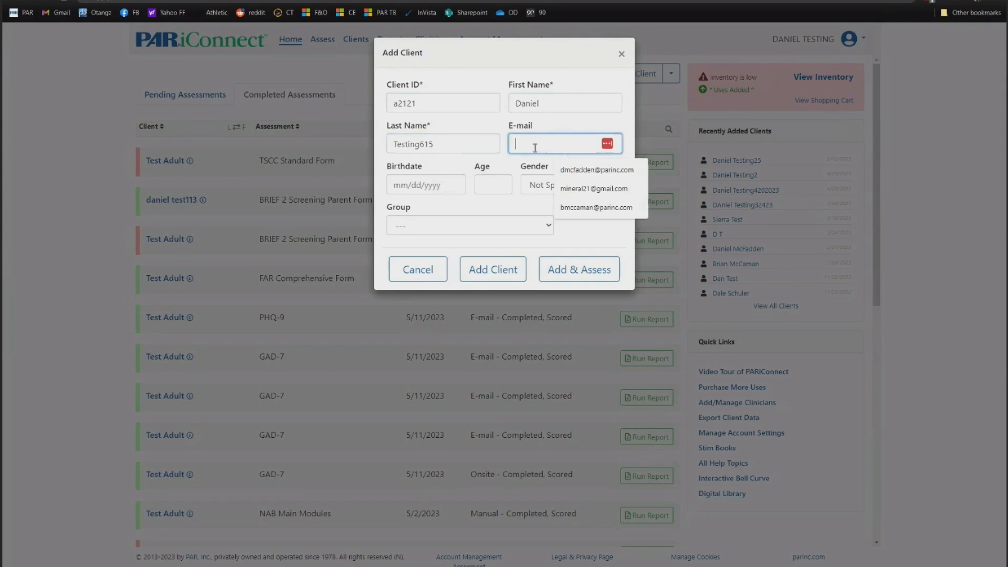
left_click(583, 167)
left_click(435, 188)
type("10")
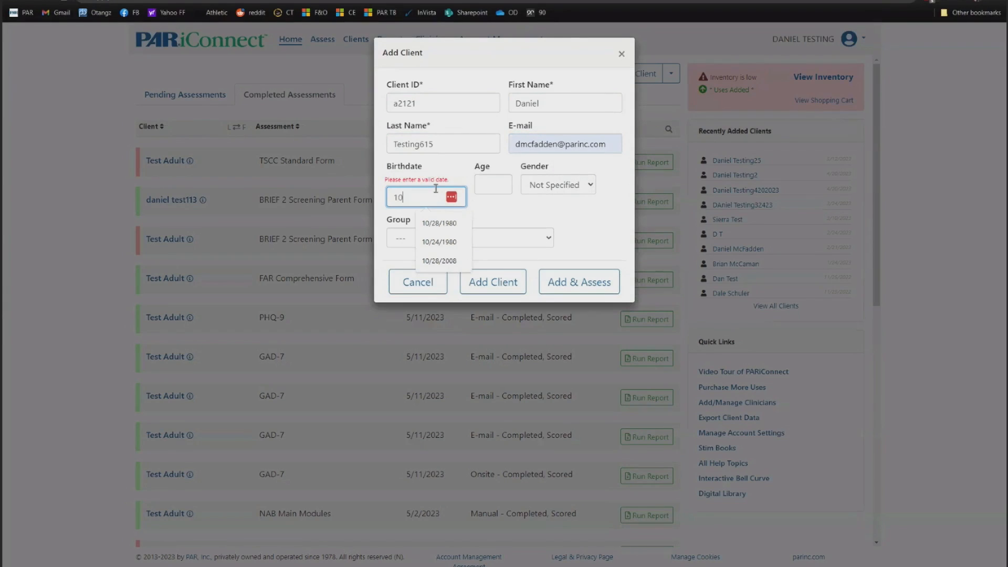
type("/18")
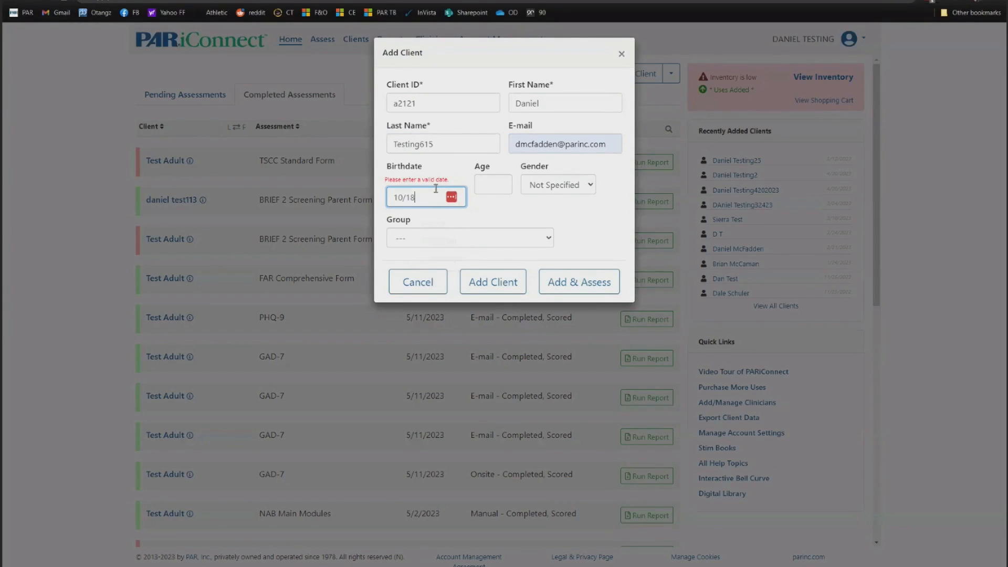
type("/2004")
left_click(482, 204)
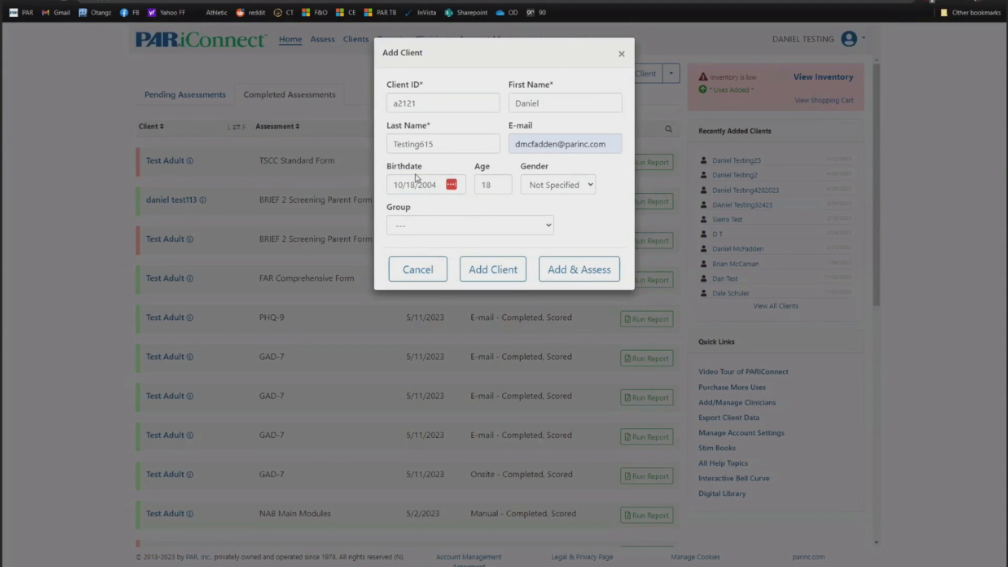
left_click(453, 227)
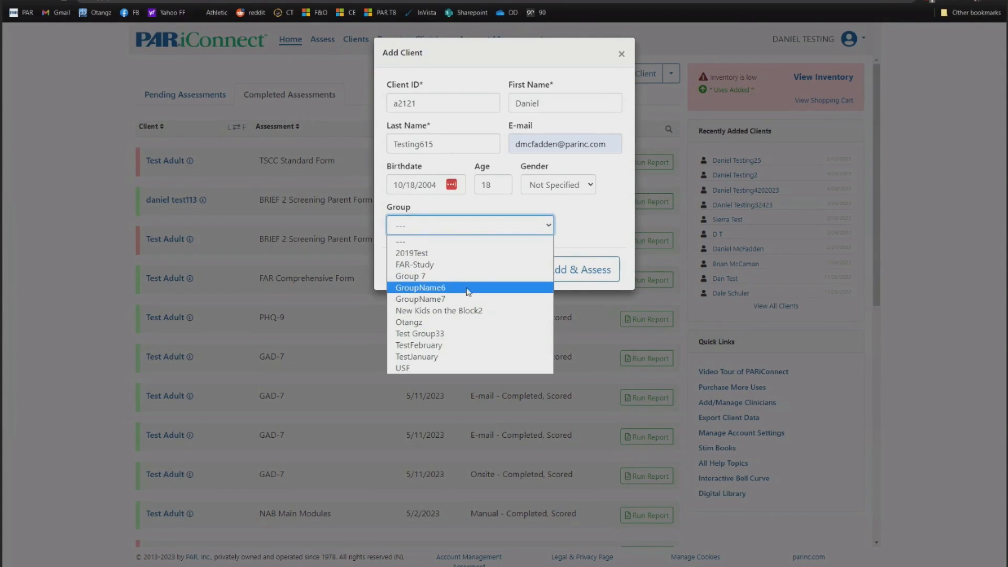
left_click(575, 227)
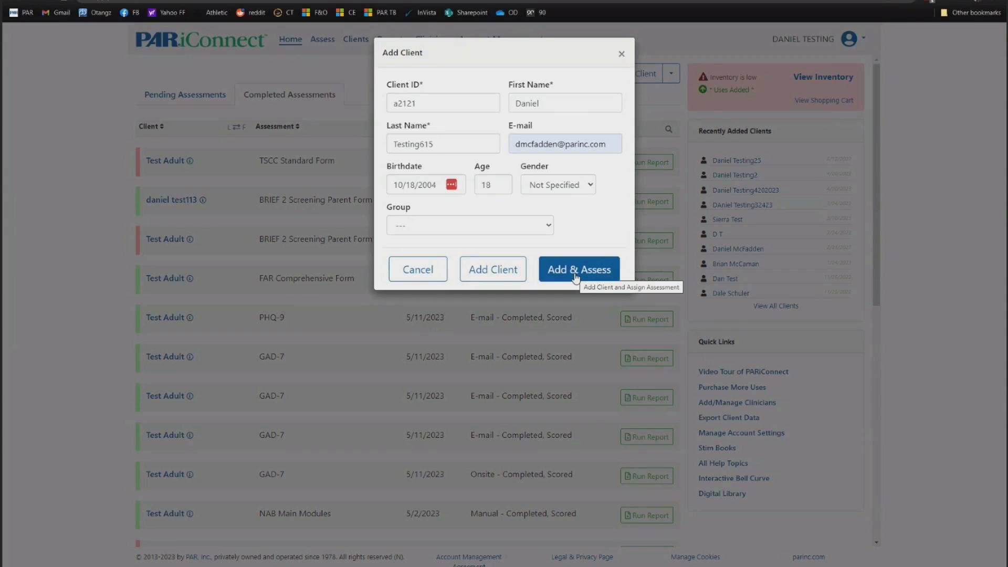
- Save with Add Client, dismiss the confirmation, and open the new client's record
left_click(483, 271)
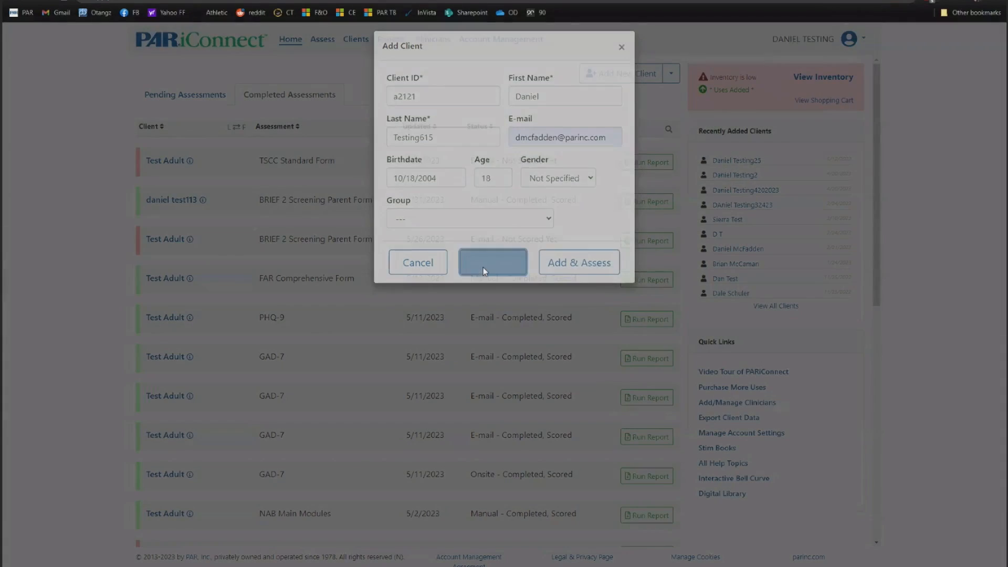
left_click(502, 114)
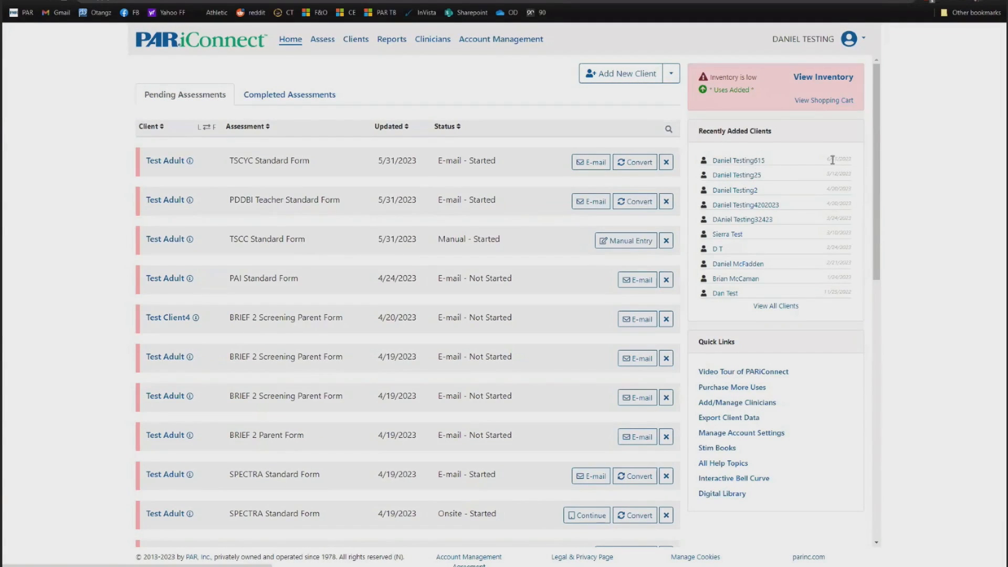
left_click(730, 161)
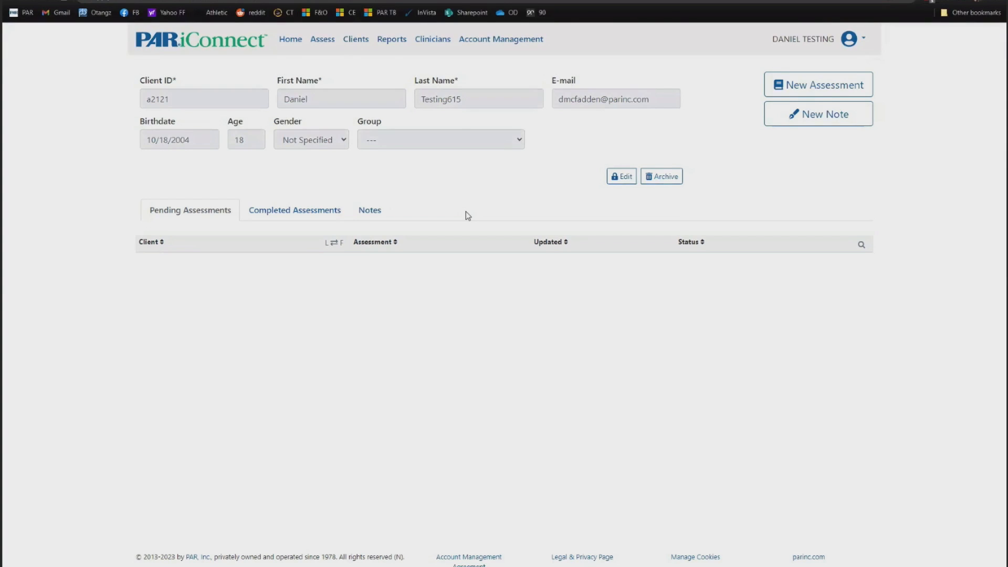
- Check the client's Completed and Pending Assessments tabs, then return to the Home dashboard
left_click(278, 213)
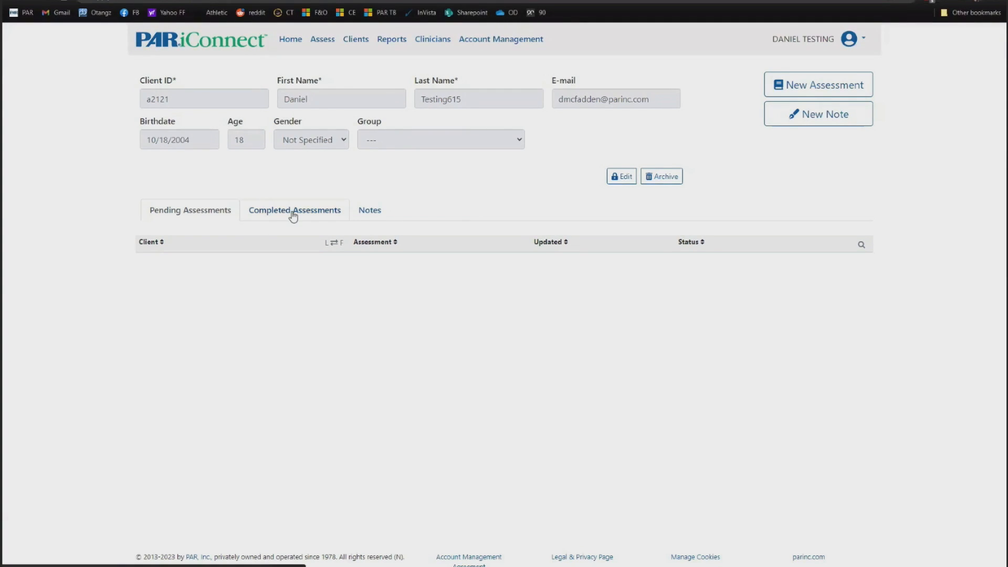
left_click(206, 210)
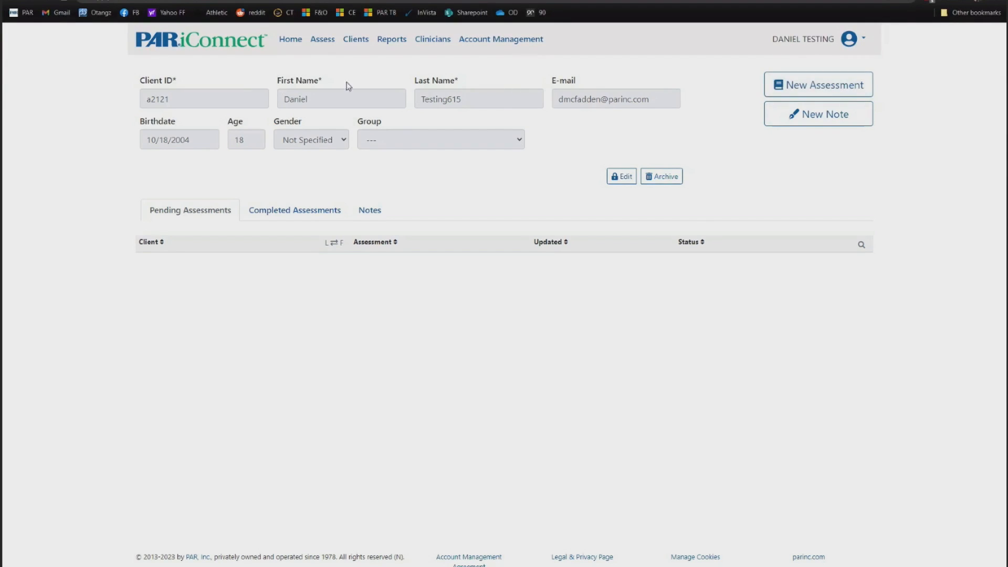
left_click(292, 44)
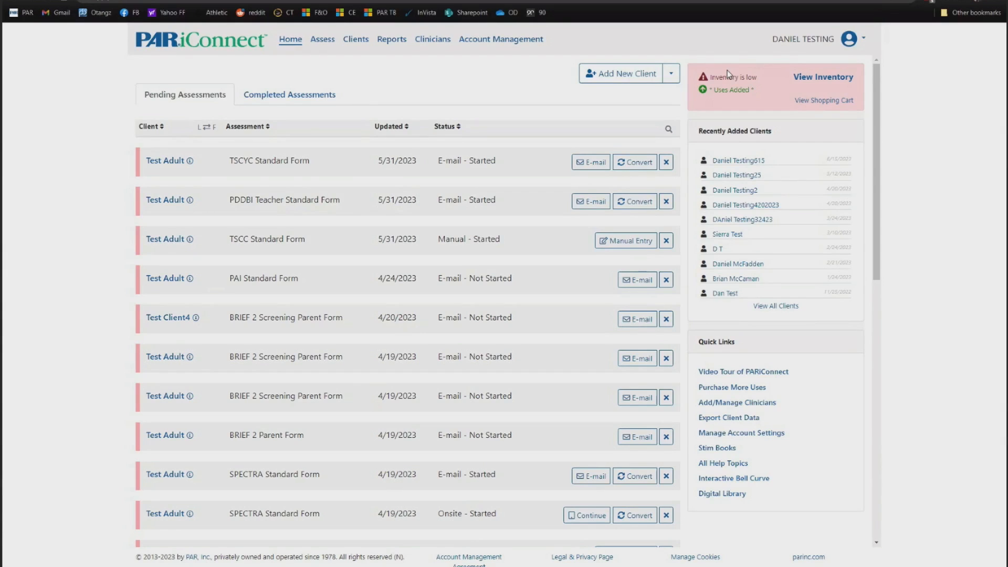
left_click(819, 79)
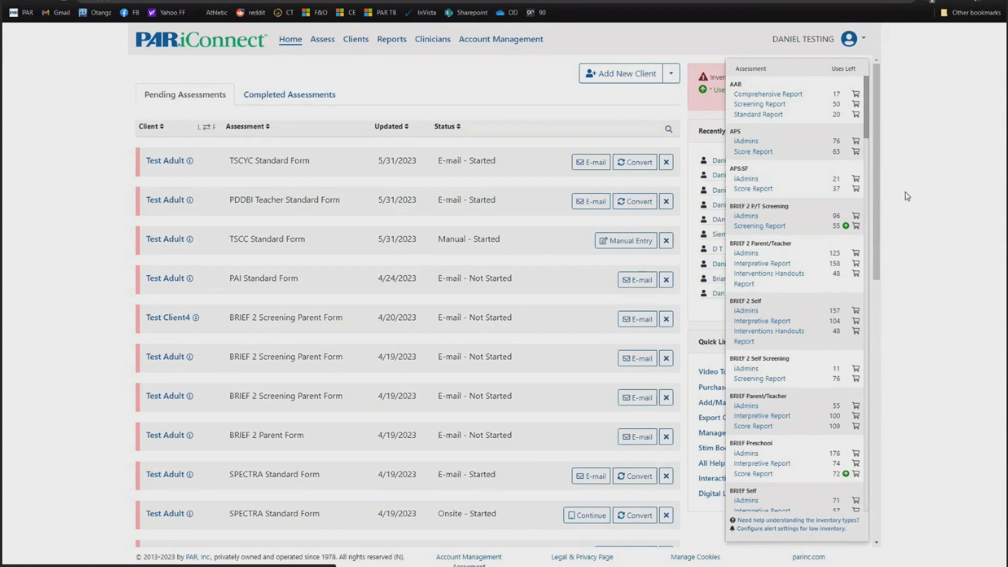
scroll(800, 124, "down", 2)
scroll(802, 124, "down", 20)
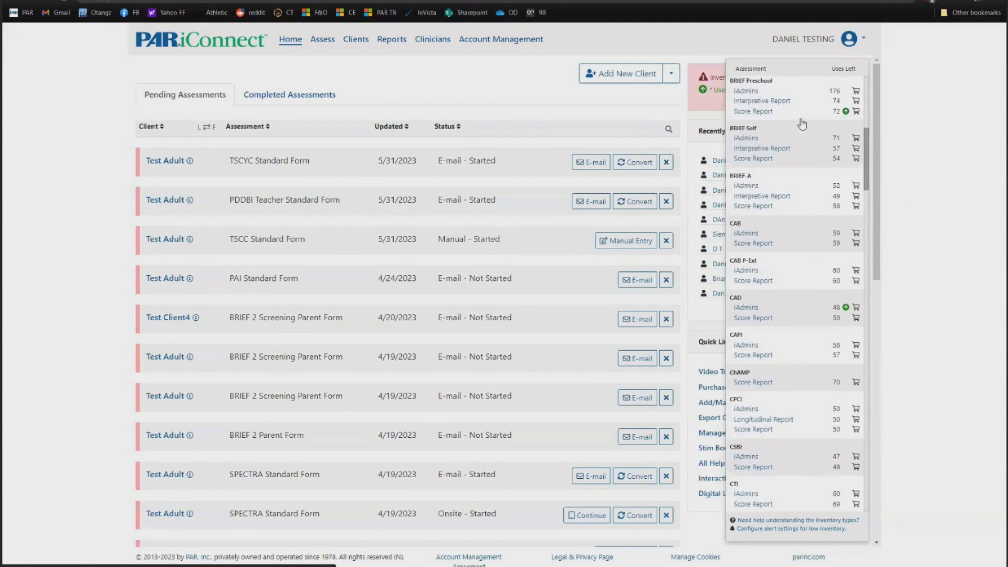
scroll(802, 124, "up", 20)
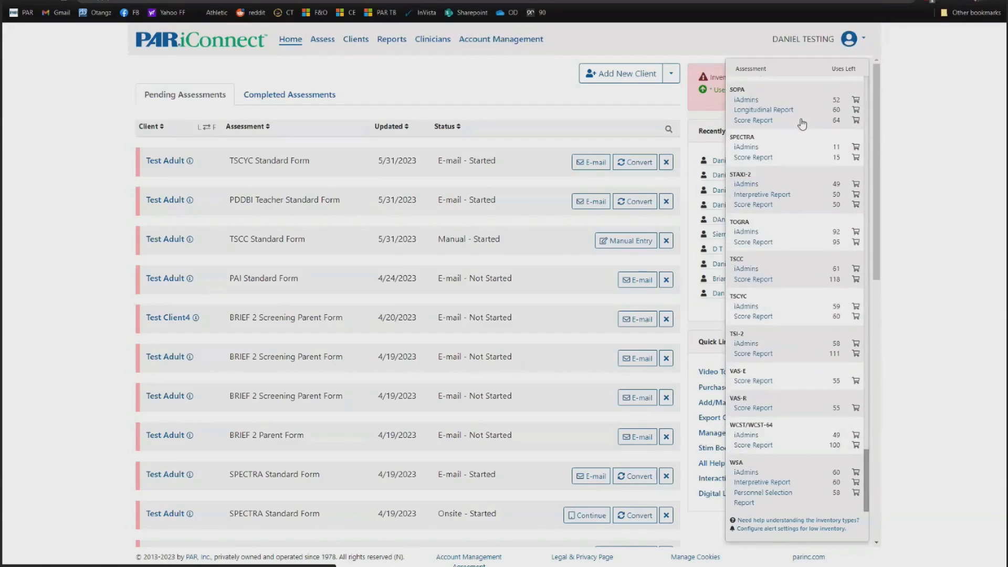
scroll(797, 125, "up", 15)
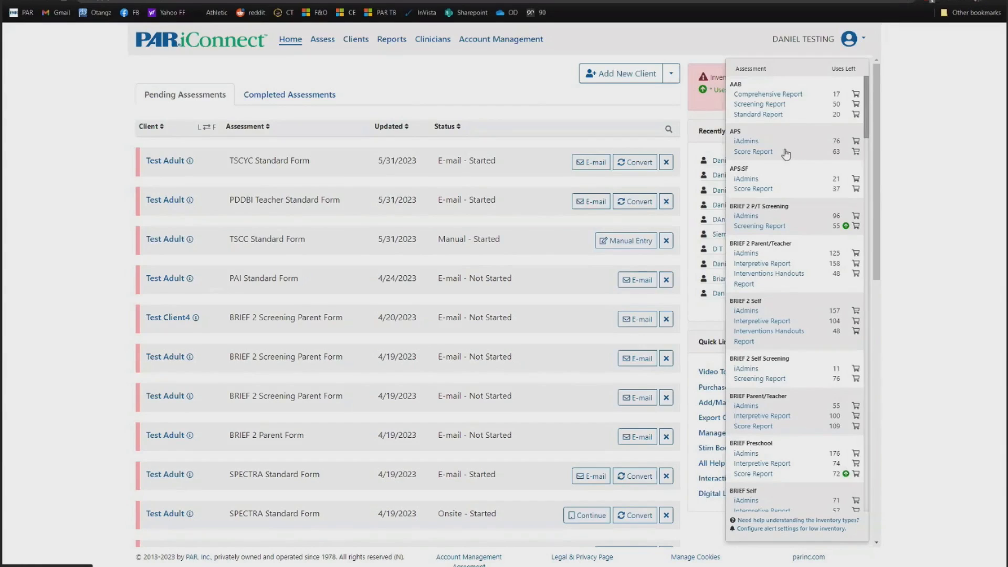
scroll(787, 152, "down", 1)
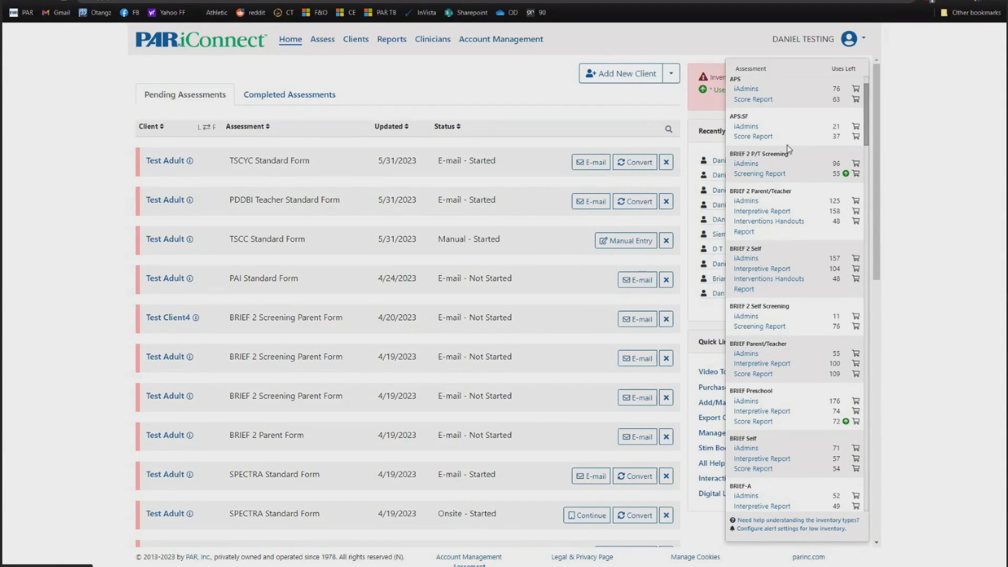
scroll(777, 139, "down", 6)
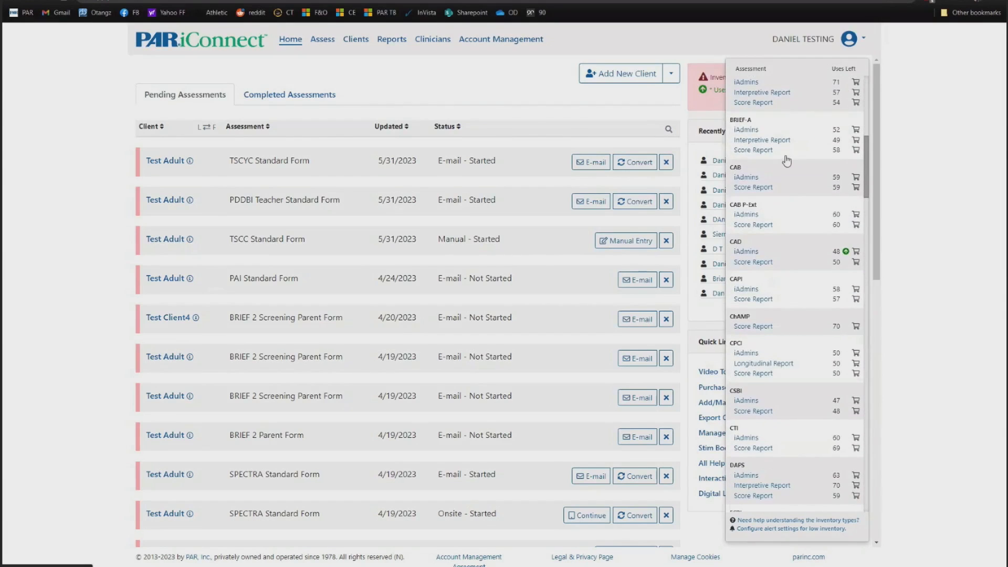
scroll(782, 194, "up", 2)
scroll(799, 168, "up", 2)
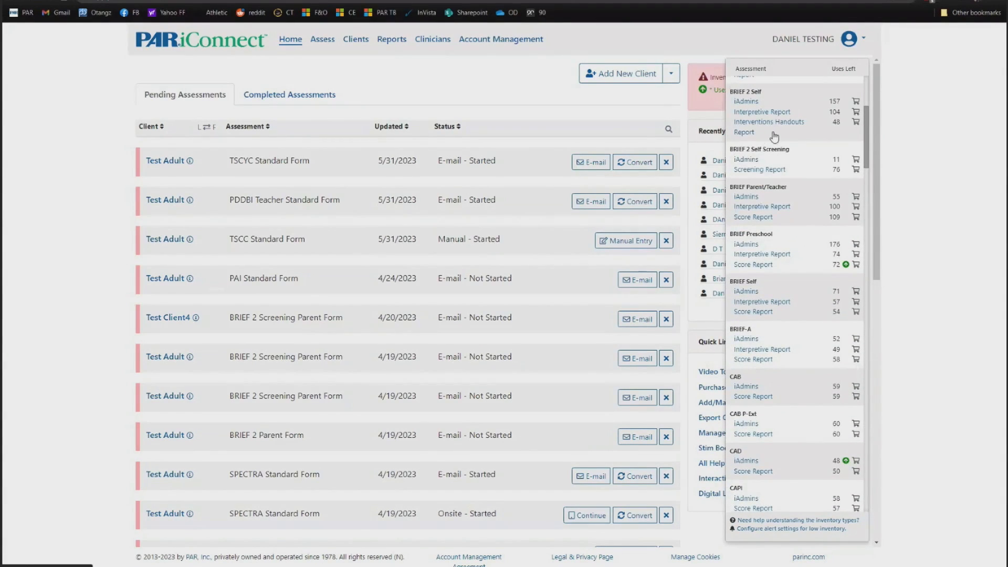
scroll(775, 136, "up", 1)
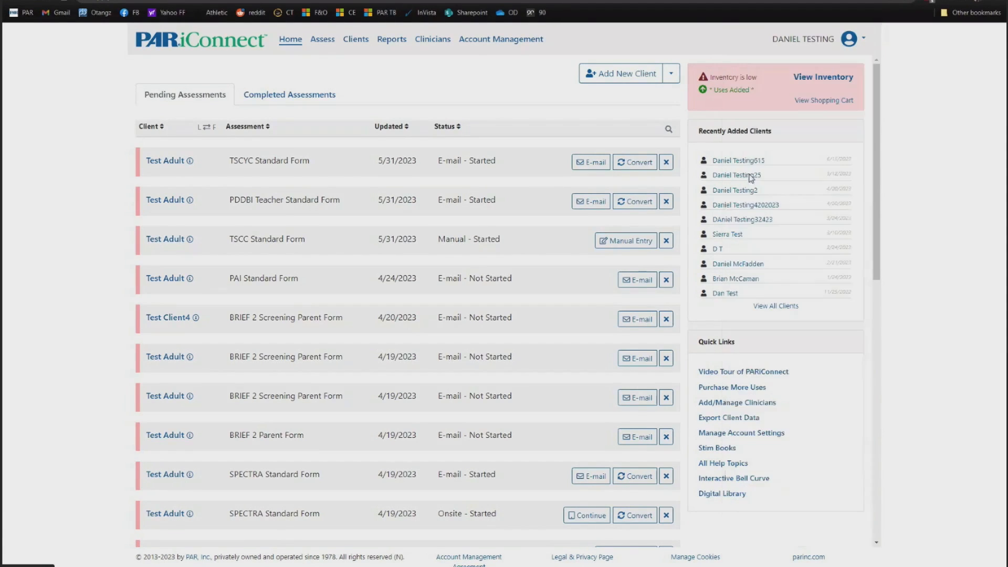
- Add the minimum order quantity of a low-inventory assessment to the cart and stay on PARiConnect
left_click(748, 175)
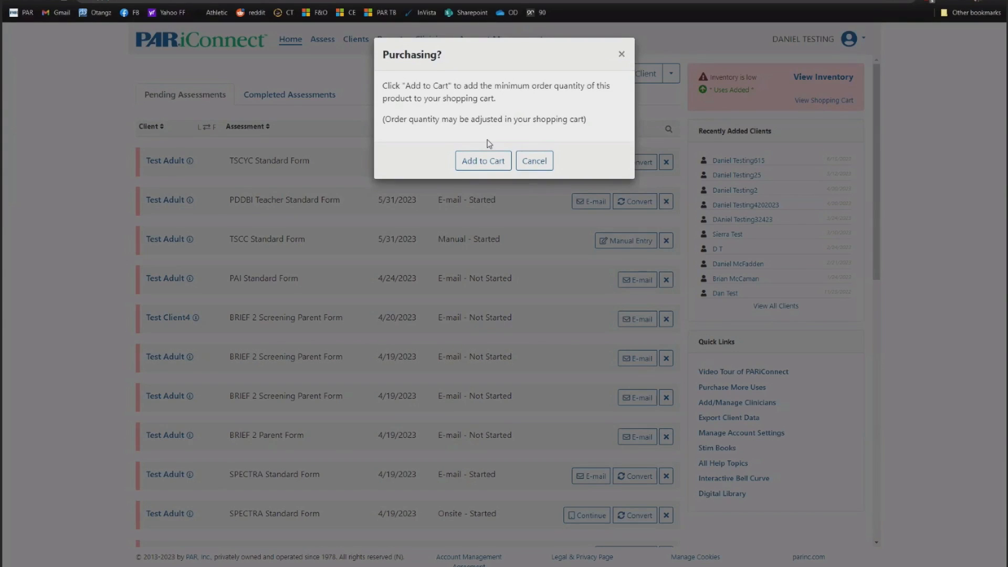
left_click(479, 160)
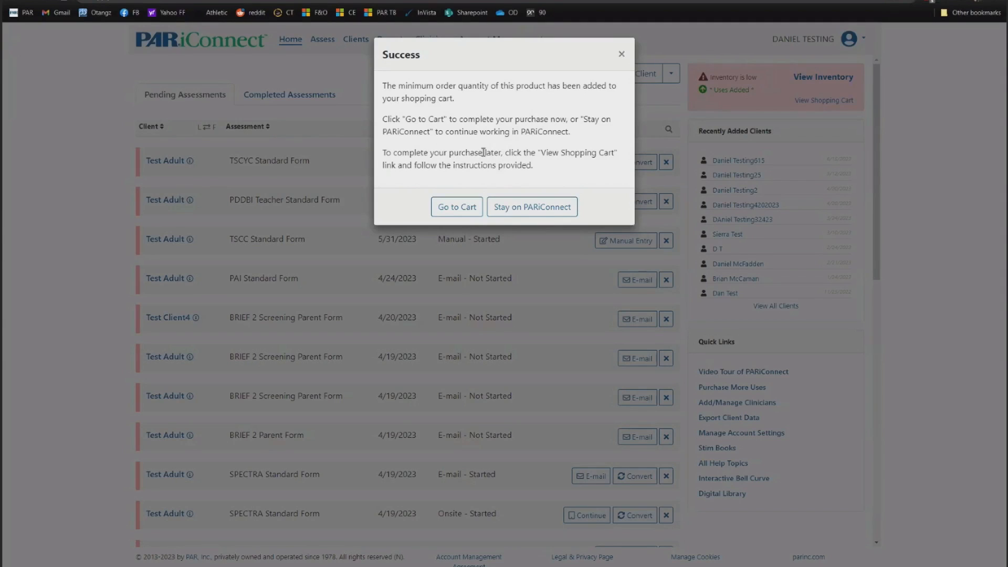
left_click(520, 208)
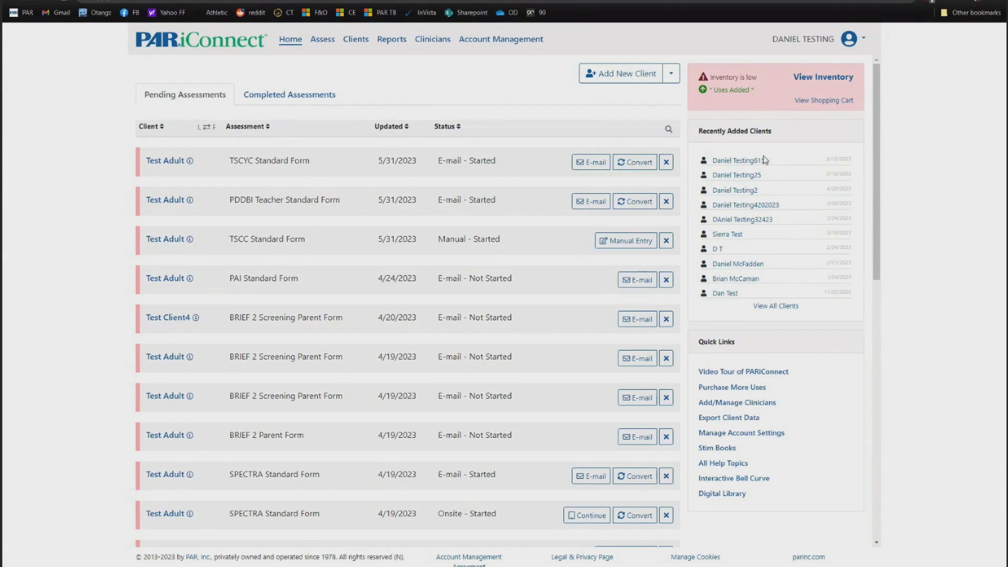
- Open the newly added client's record and start a New Assessment for them
left_click(737, 161)
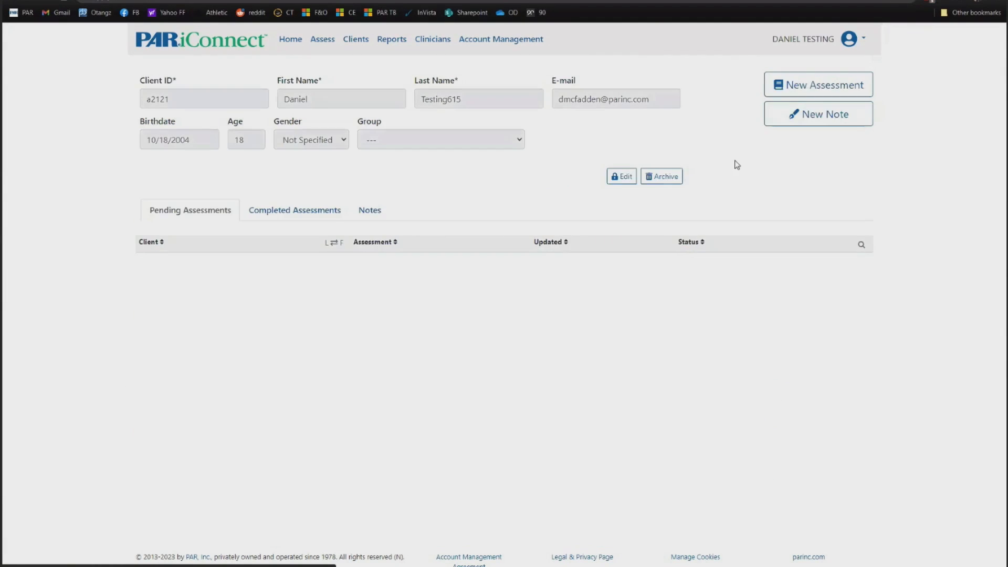
left_click(810, 90)
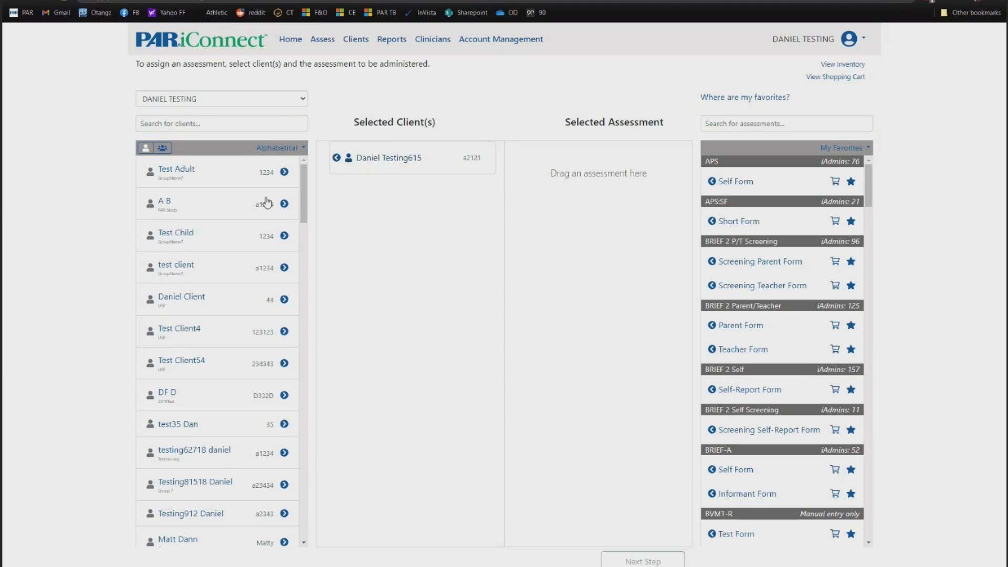
- Add a second client, then a client found by searching 'test', to the selected clients
scroll(228, 223, "down", 15)
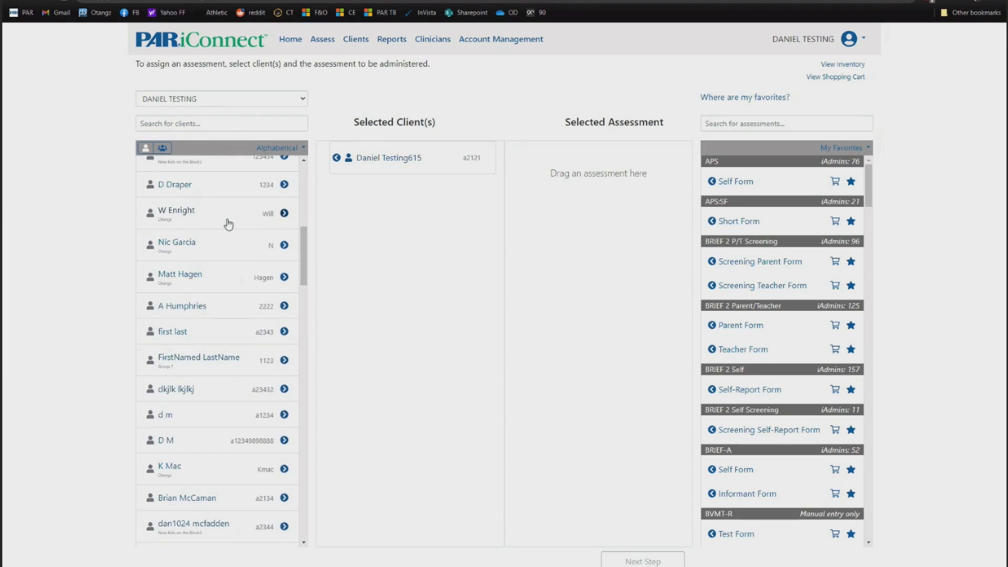
left_click(284, 214)
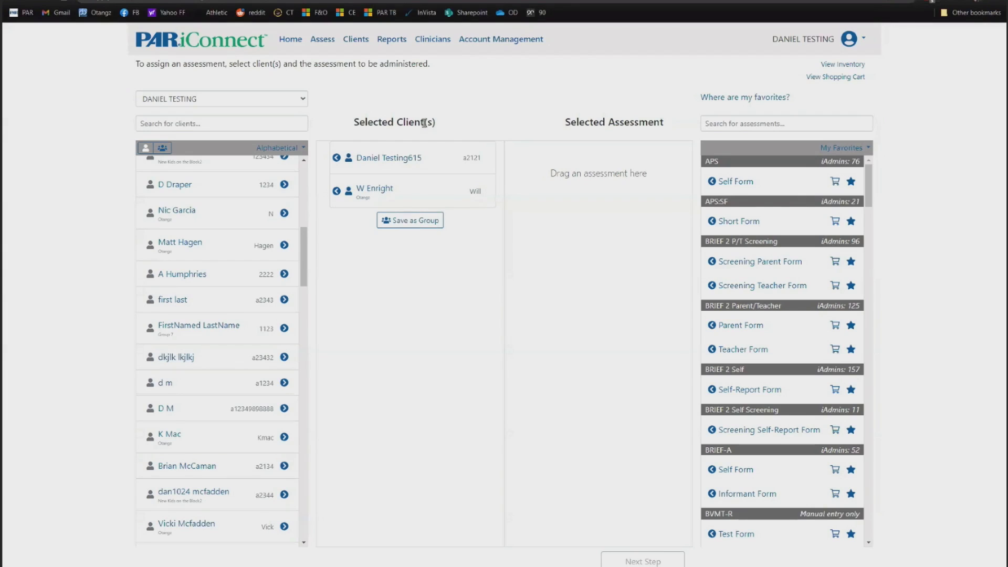
left_click(211, 125)
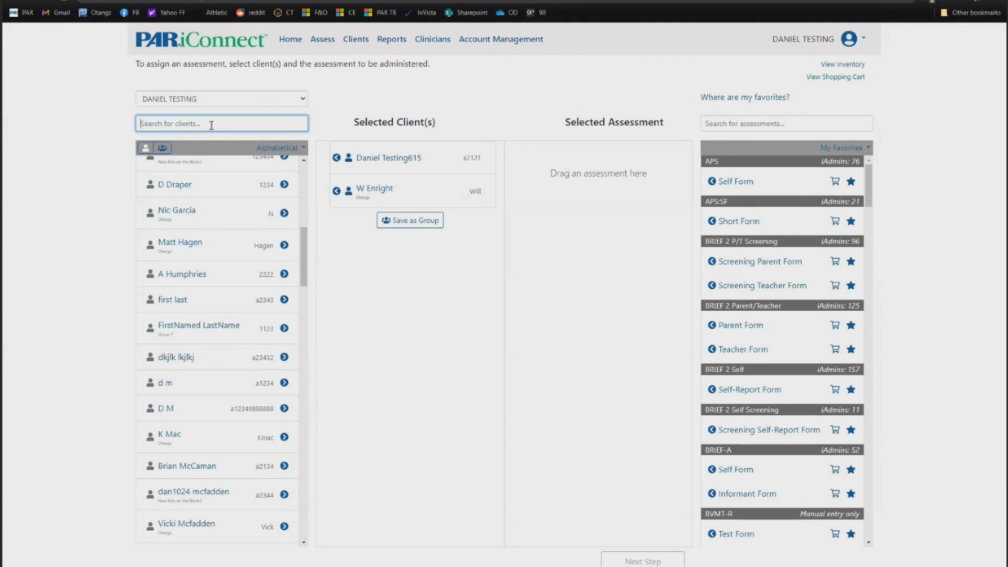
type("hump")
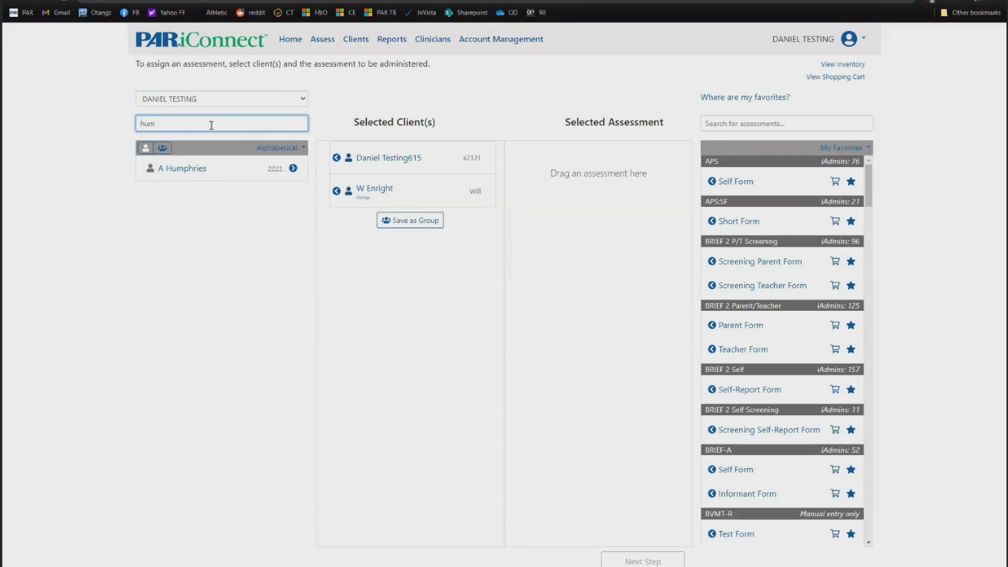
key("BackSpace")
key("BackSpace")
key("BackSpace")
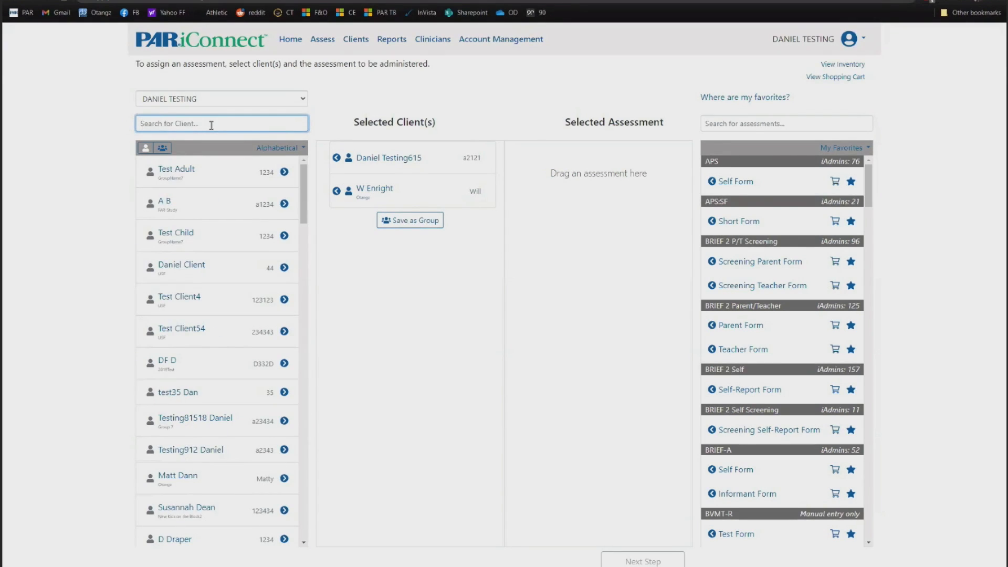
type("test")
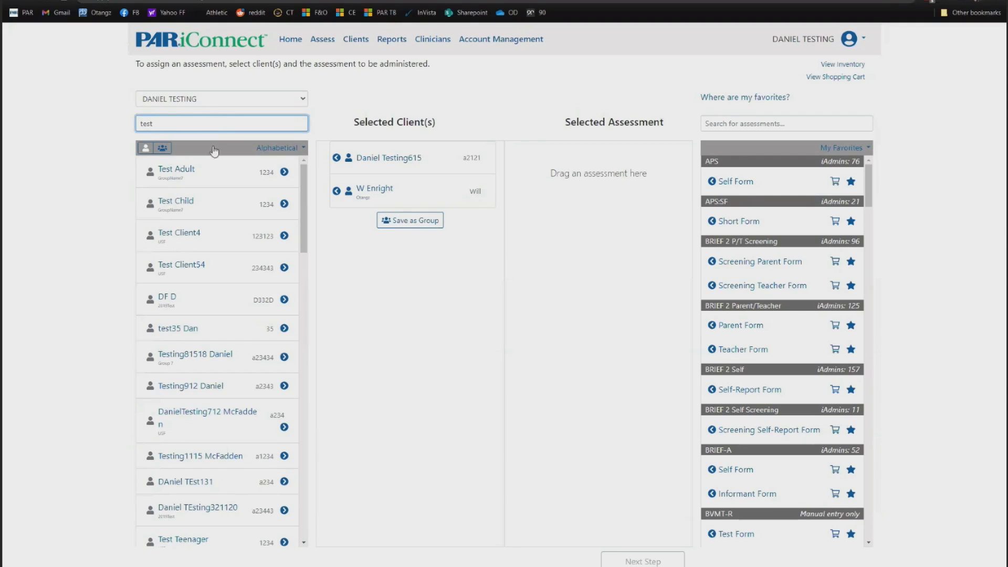
scroll(217, 209, "down", 1)
scroll(217, 209, "down", 5)
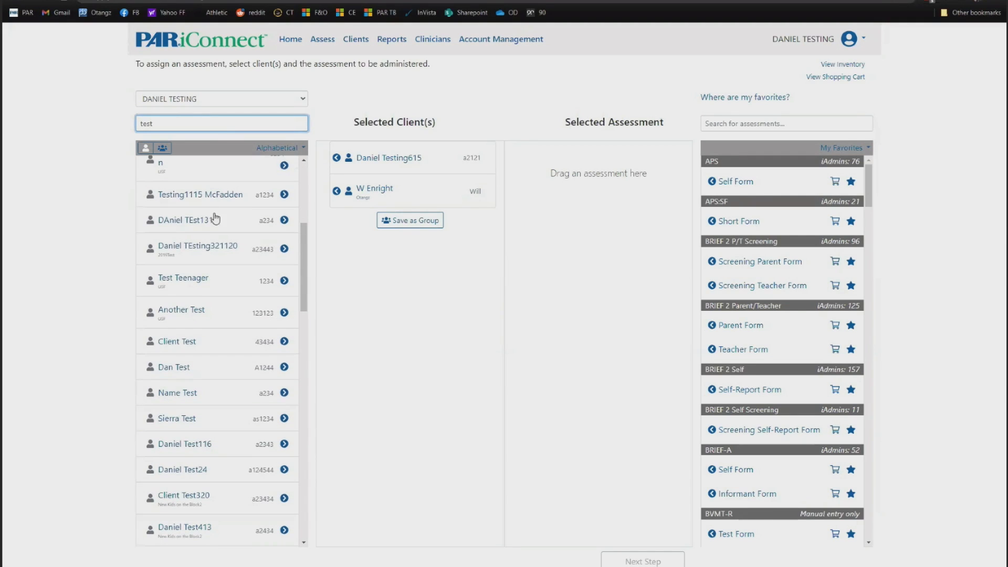
left_click(284, 310)
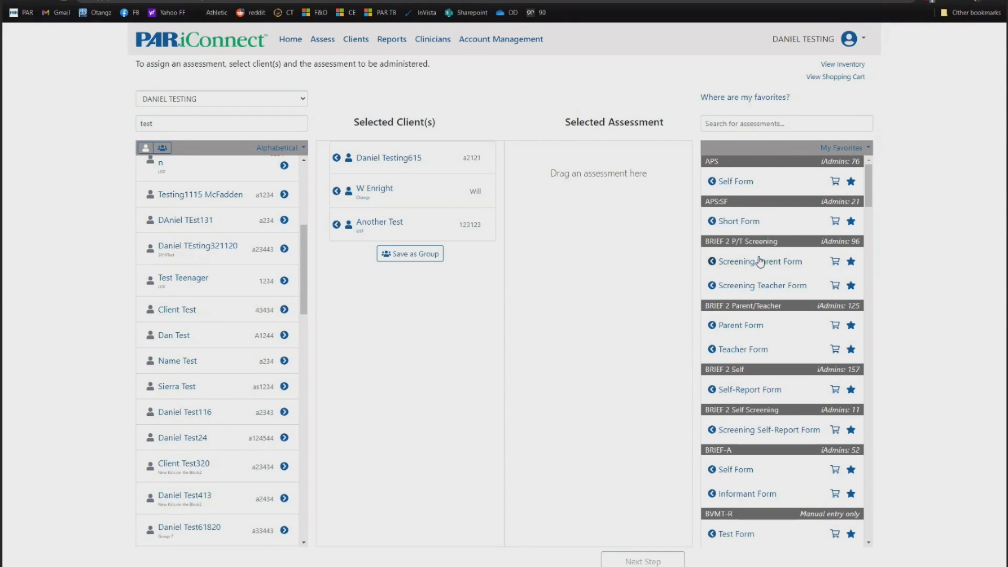
- Scroll the assignment page and begin searching the assessment list
scroll(772, 233, "down", 15)
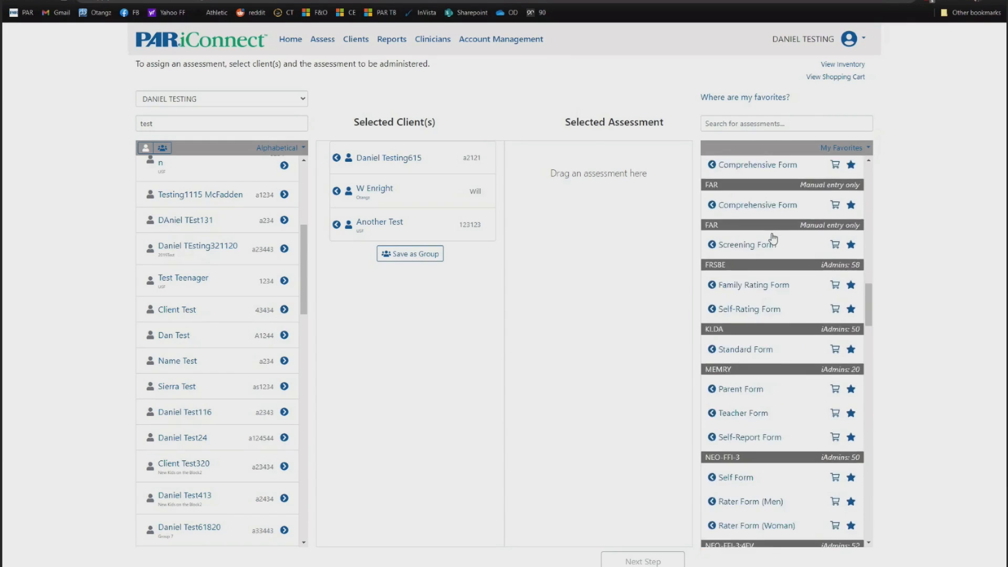
scroll(776, 257, "up", 15)
left_click(752, 123)
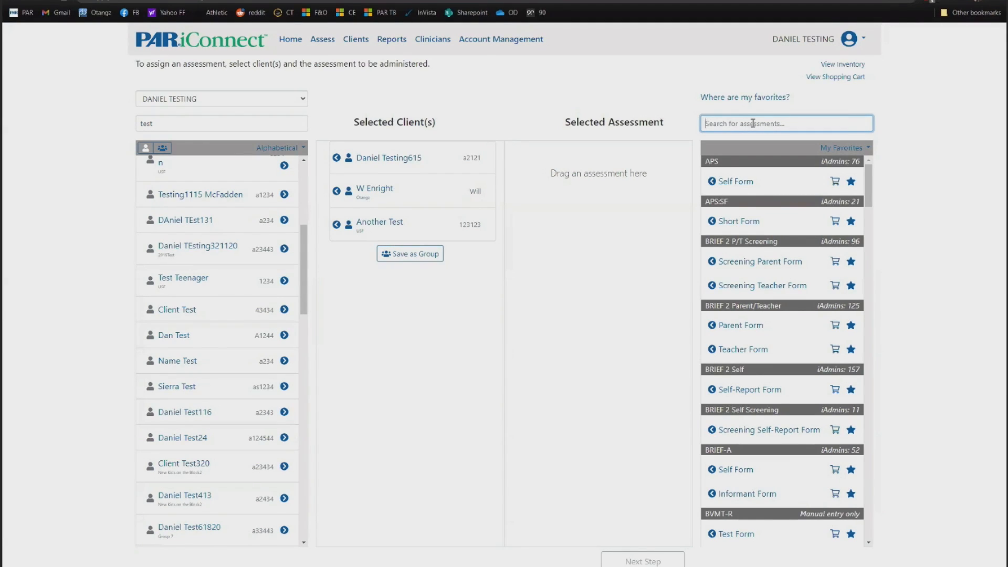
- Search for PAI and place PAI - Standard Form as the selected assessment for the three clients
type("pai")
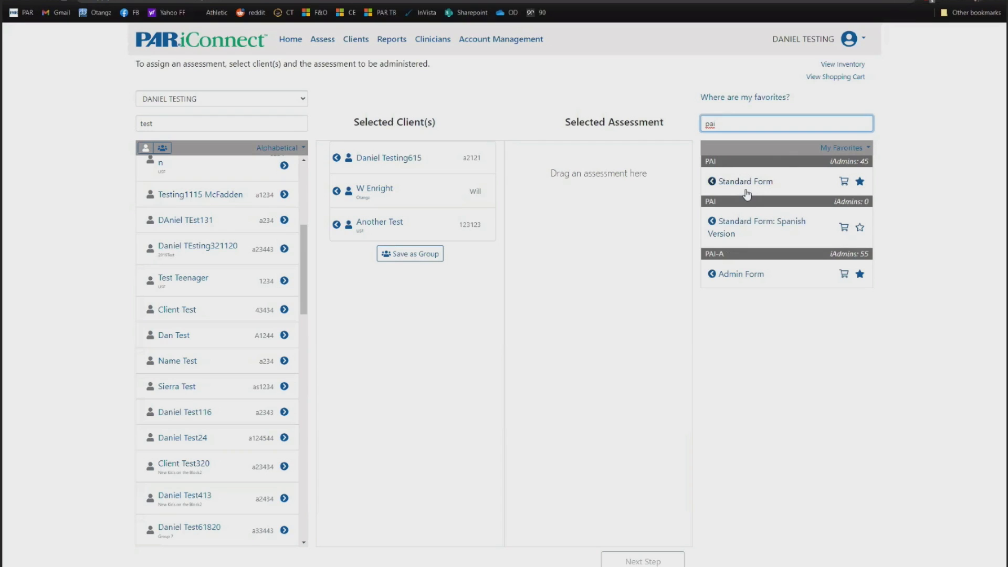
left_click_drag(734, 186, 572, 175)
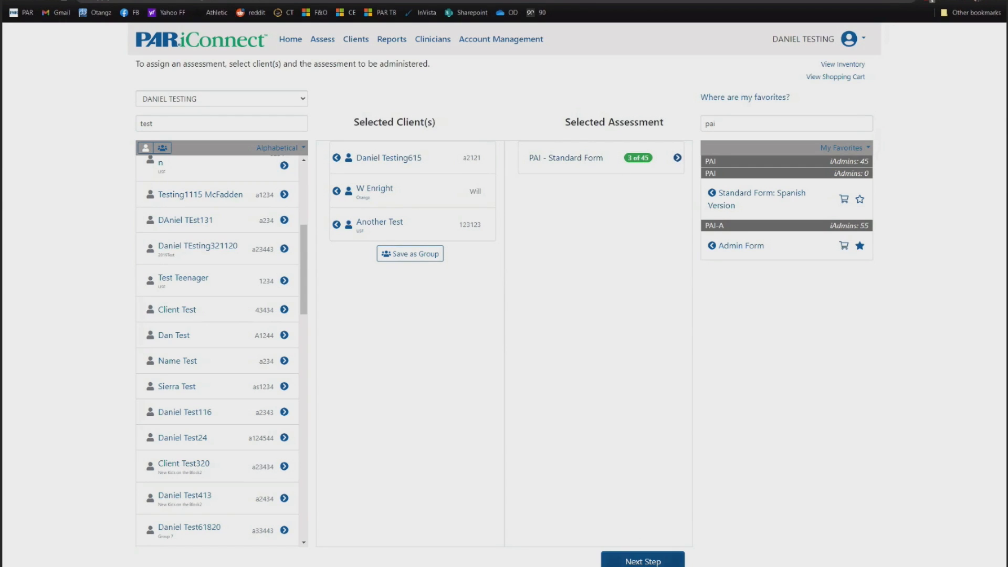
- Go to the next step to choose how the PAI assessment will be administered
left_click(646, 561)
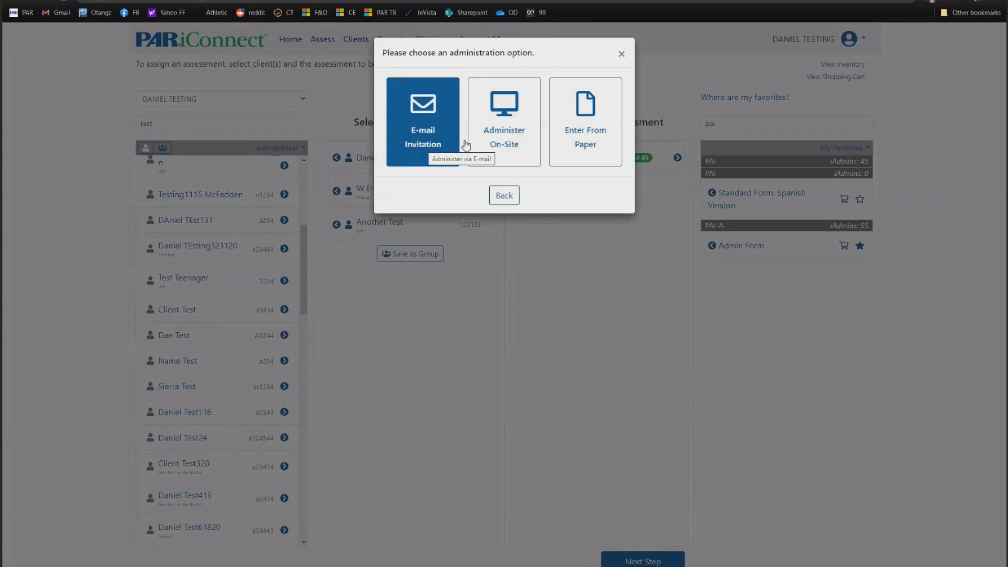
- Choose Enter From Paper as the PAI administration method
left_click(591, 131)
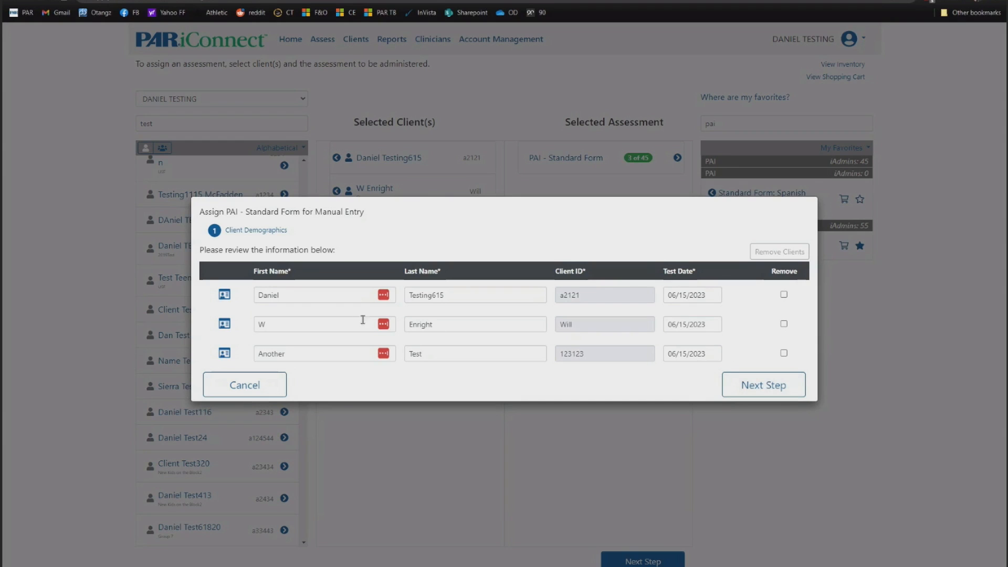
- Set the first client's marital status to Single and education to 12 years, then save
left_click(224, 295)
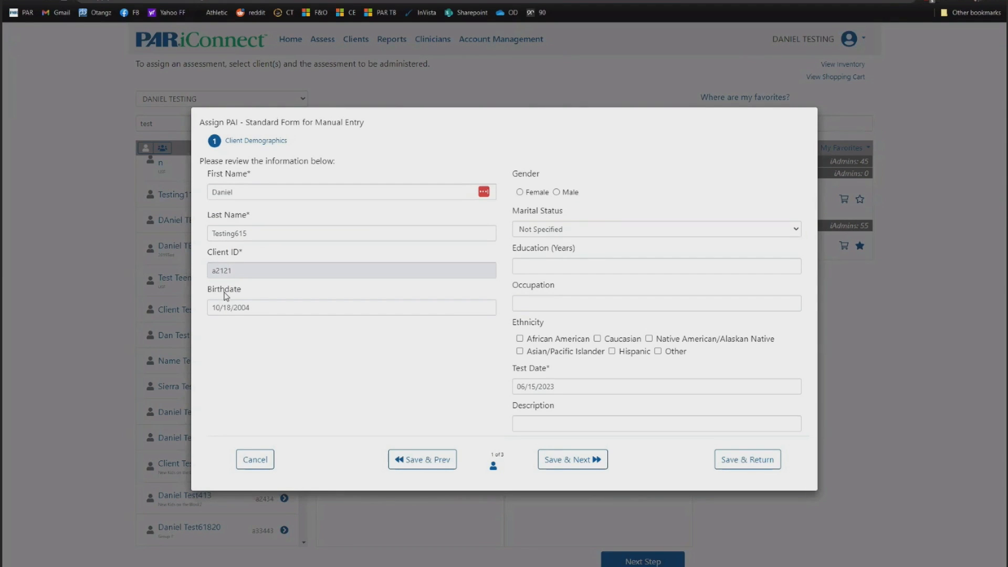
left_click(561, 228)
left_click(555, 255)
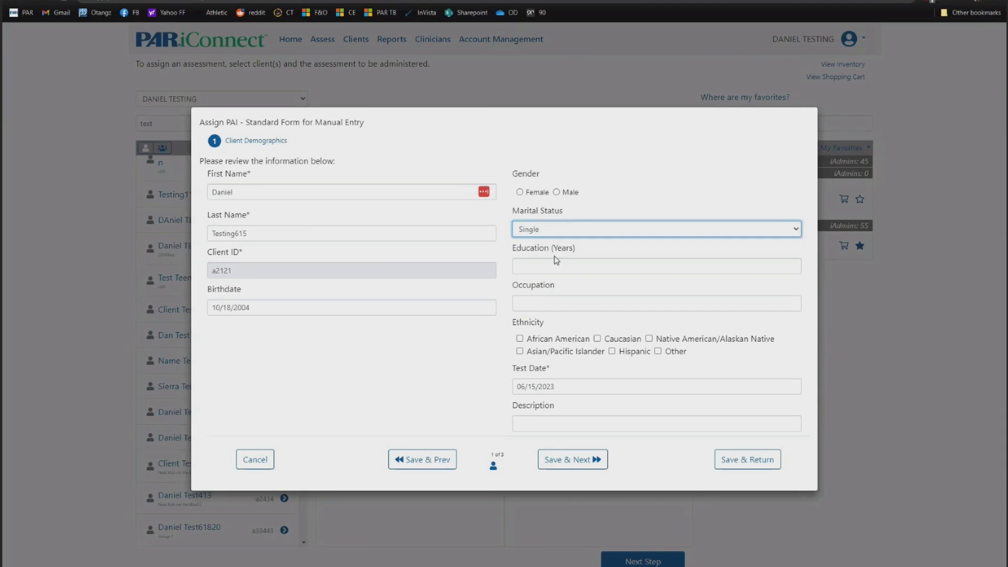
left_click(555, 261)
type("12")
left_click(421, 350)
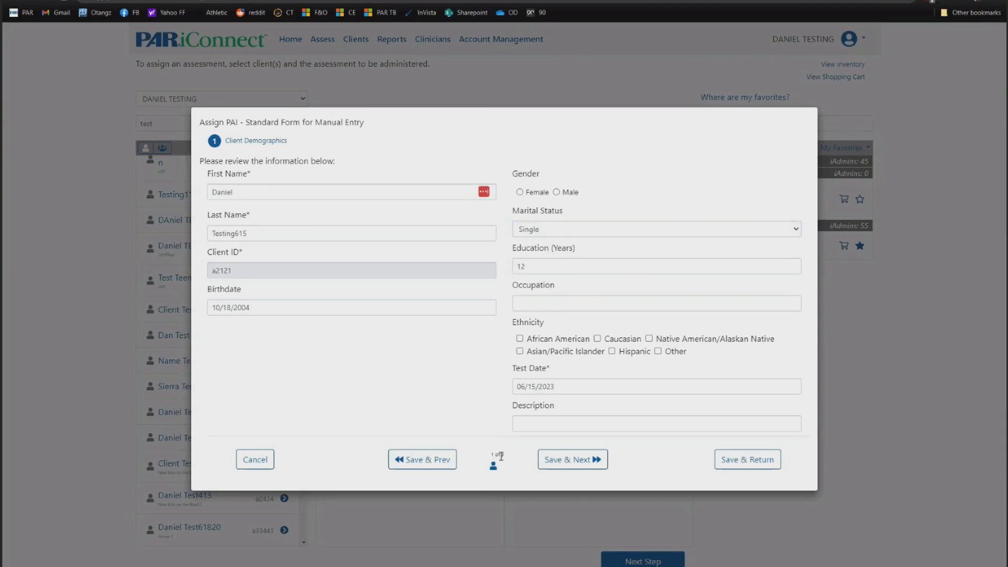
left_click(584, 461)
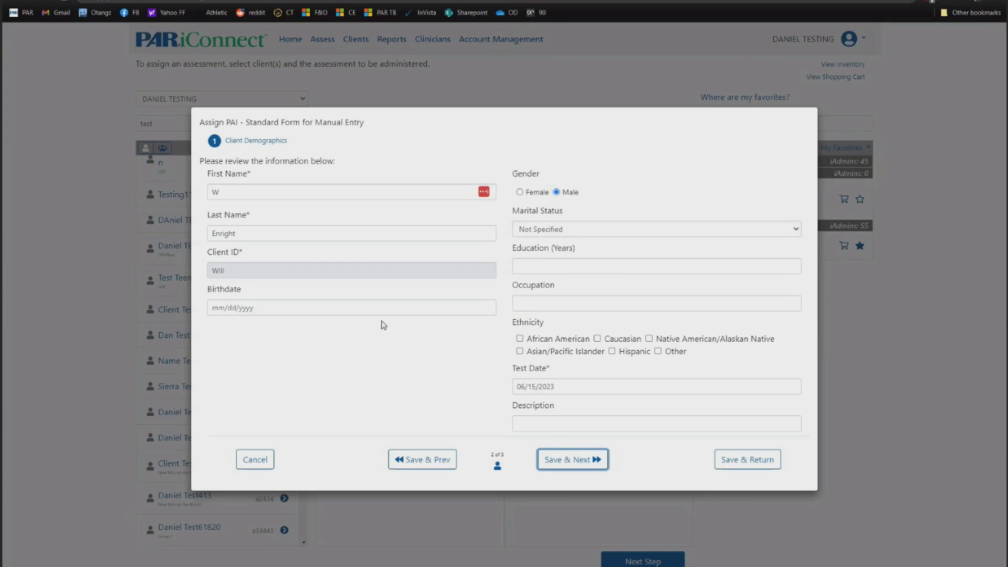
- Set the third client's gender to Male and save back to the review list
key("Return")
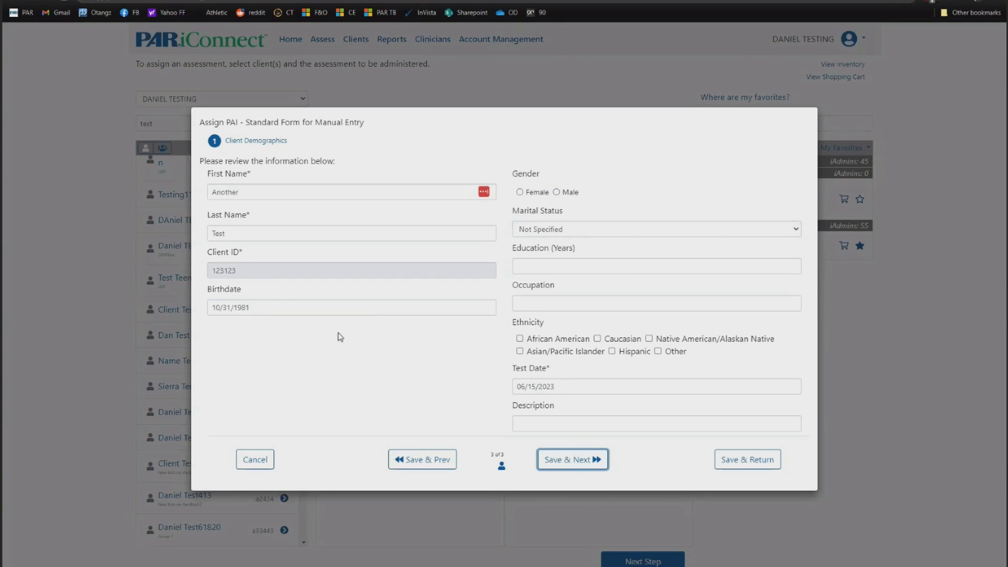
left_click(556, 192)
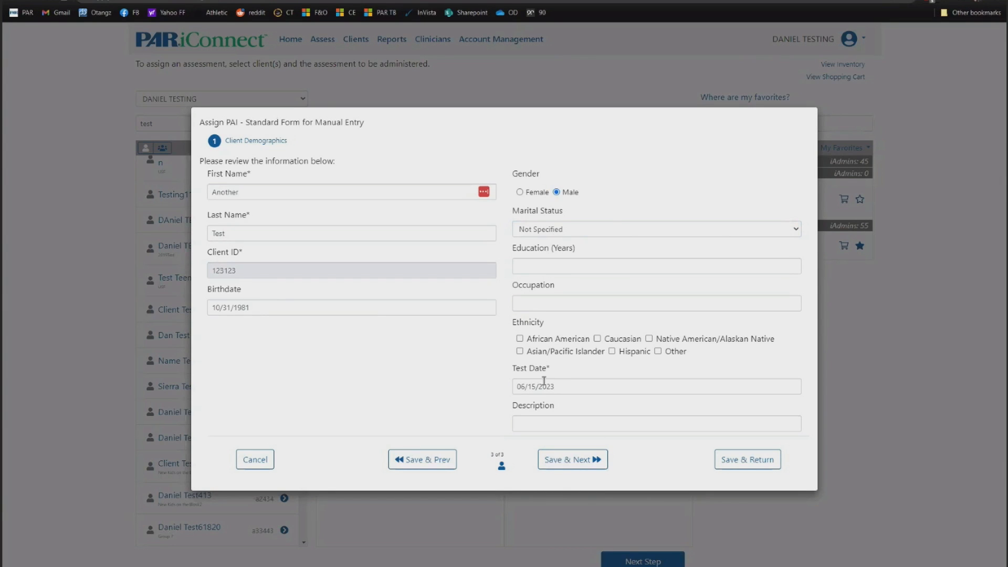
left_click(741, 465)
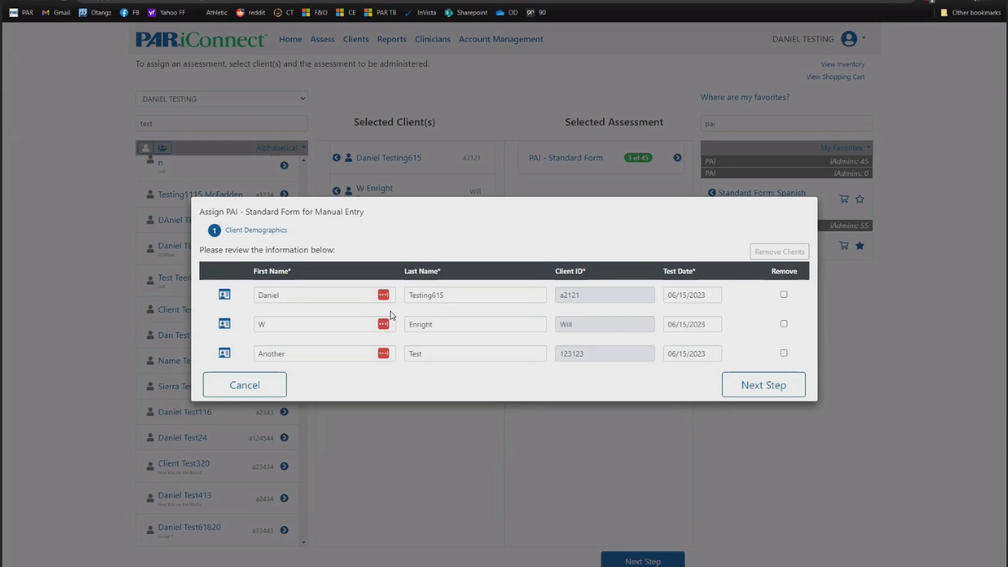
- Remove the third client and assign the PAI Standard Form to the remaining two clients
left_click(784, 354)
left_click(771, 253)
left_click(478, 112)
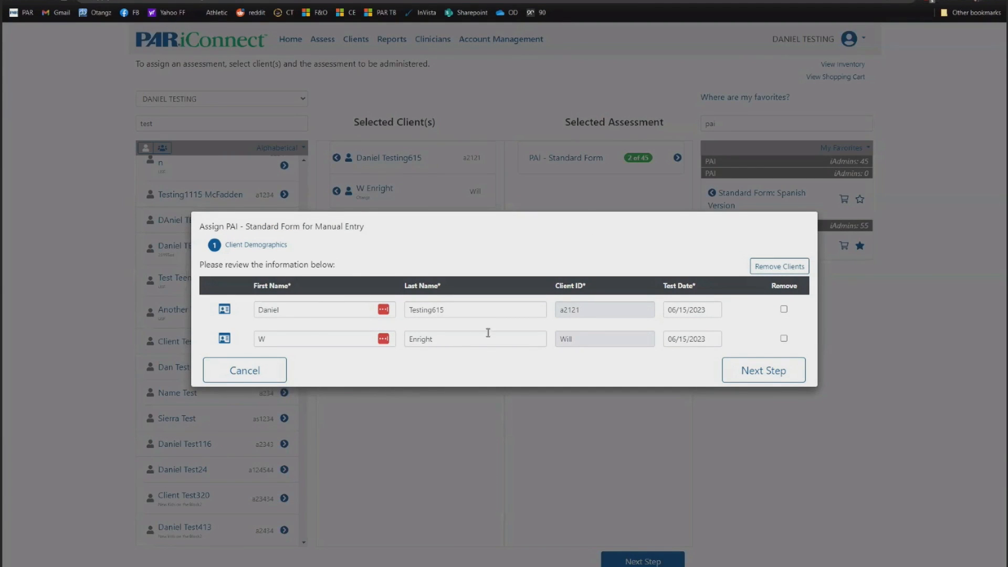
left_click(773, 372)
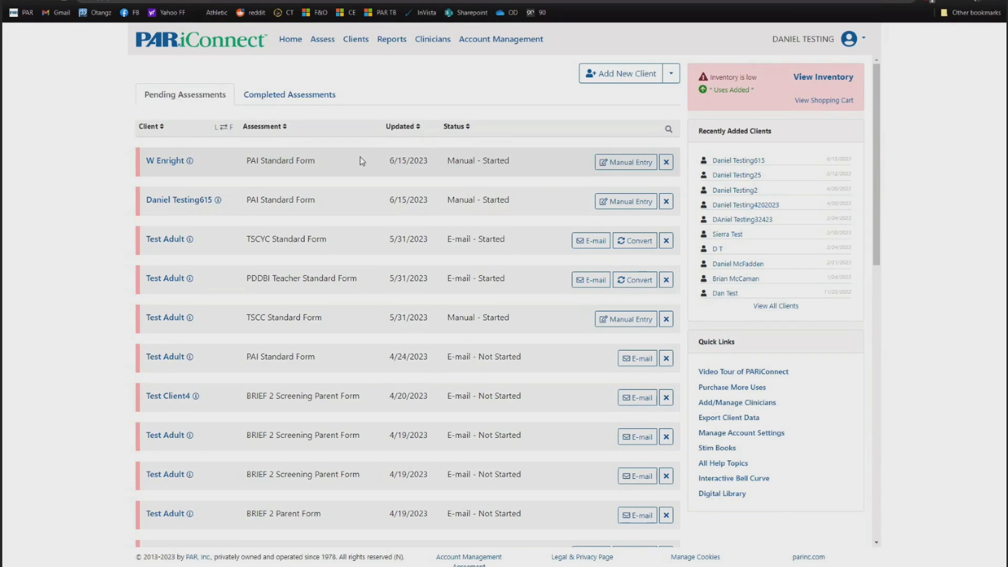
- Open manual entry for the top pending PAI and answer items 1–12 (F, ST, MT, MT…, VT…)
left_click(614, 167)
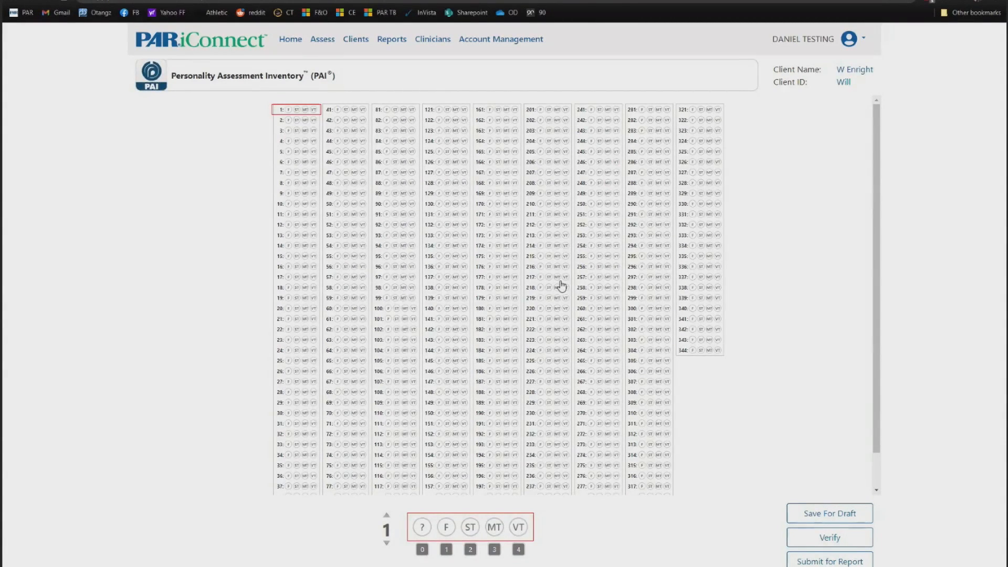
left_click(288, 109)
left_click(296, 120)
left_click(305, 130)
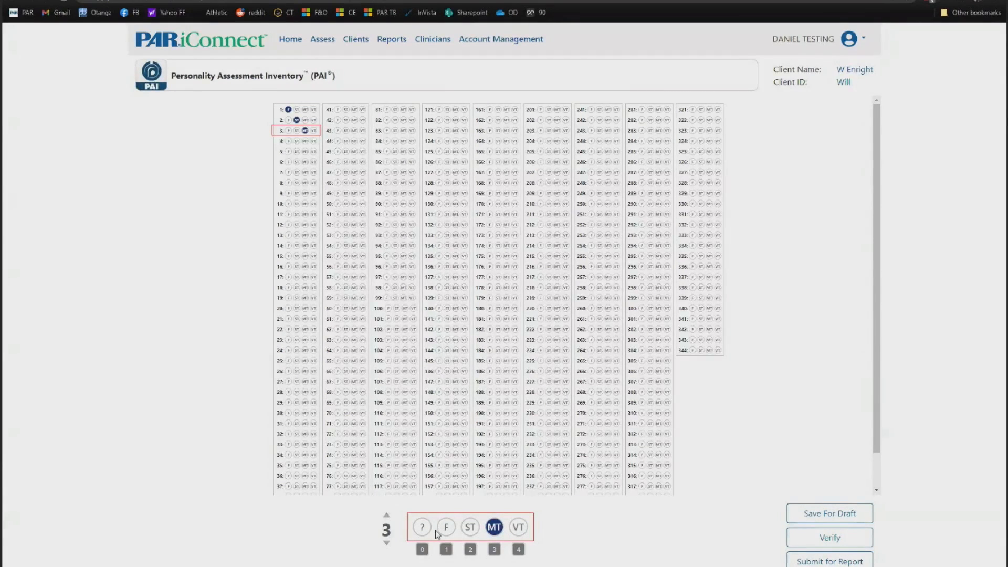
left_click(494, 527)
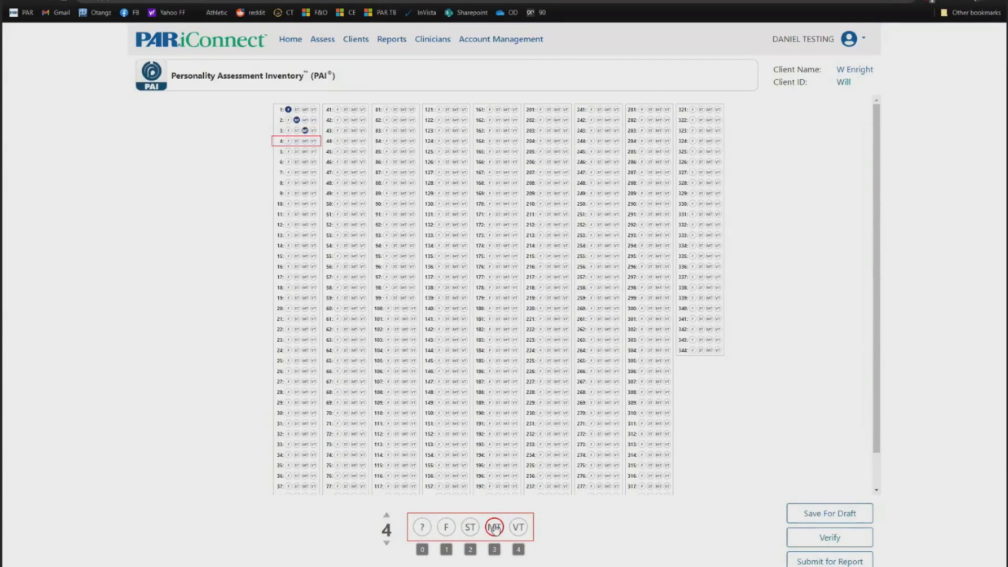
left_click(494, 528)
left_click(494, 527)
left_click(494, 527)
left_click(494, 527)
left_click(494, 527)
left_click(516, 530)
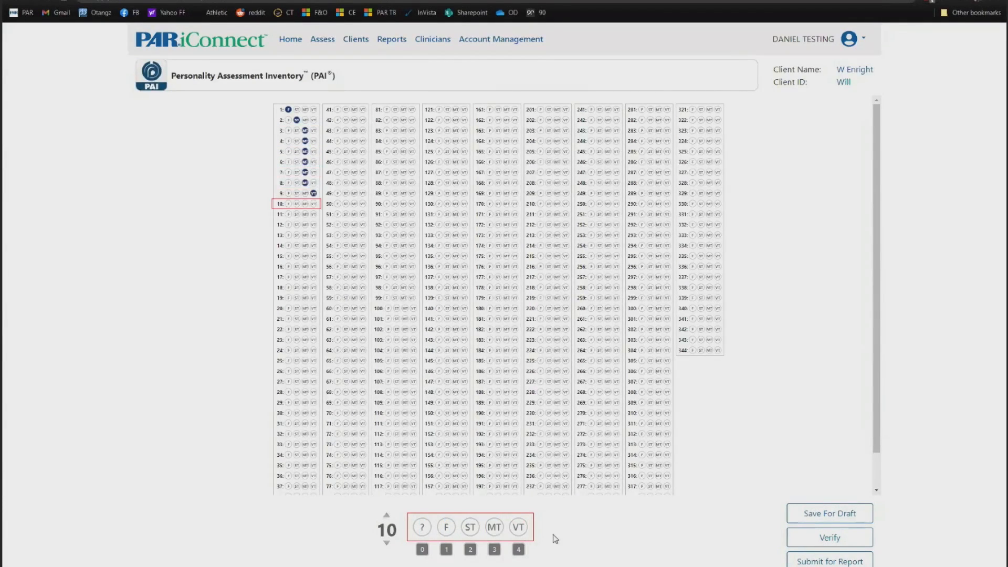
left_click(520, 530)
left_click(519, 528)
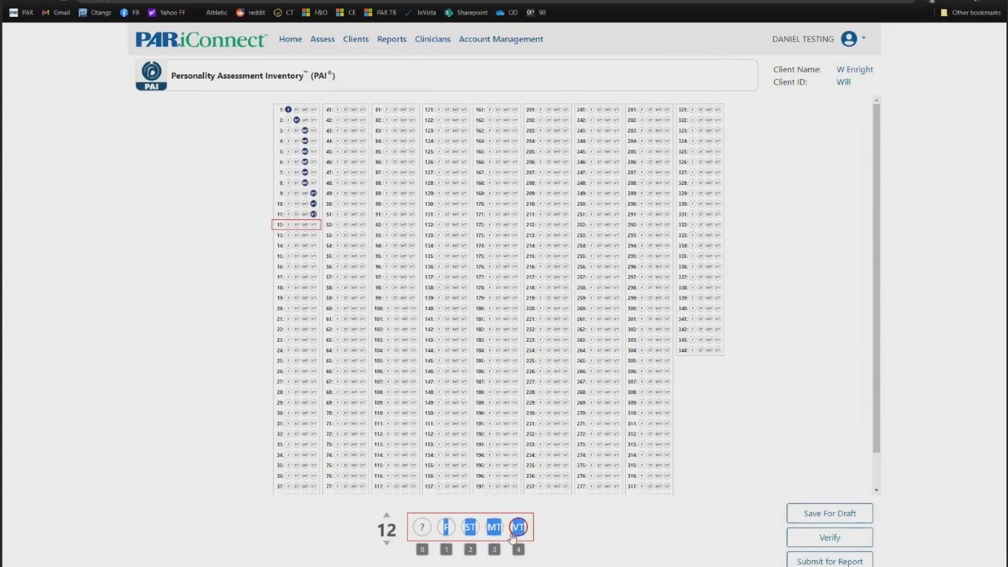
left_click(519, 528)
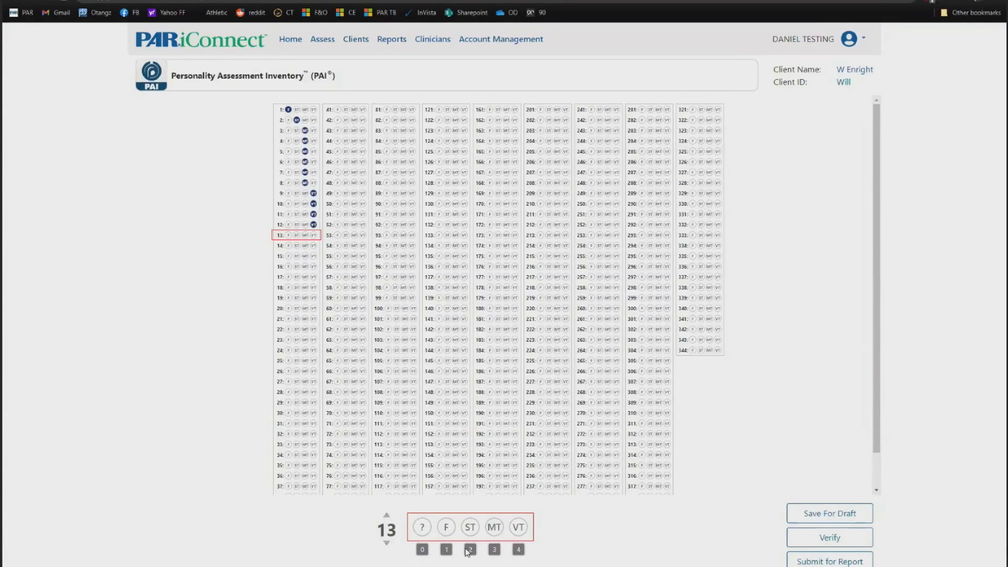
- Enter answers for items 13 through 344 with number keys, ending with F answers
key("0")
key("0")
key("1")
key("1")
key("1")
key("1")
key("1")
key("1")
key("2")
key("2")
key("2")
key("2")
key("2")
key("2")
key("2")
key("2")
key("2")
key("2")
key("2")
key("2")
key("3")
key("3")
key("3")
key("3")
key("3")
key("3")
key("3")
key("3")
key("3")
key("3")
key("3")
key("3")
key("3")
key("1")
key("1")
key("1")
key("1")
key("1")
key("1")
key("1")
key("1")
key("1")
key("1")
key("1")
key("1")
key("1")
key("1")
key("1")
key("1")
key("1")
key("4")
key("4")
key("4")
key("4")
key("4")
key("4")
key("4")
key("4")
key("4")
key("4")
key("4")
key("4")
key("4")
key("4")
key("4")
key("4")
key("4")
key("4")
key("4")
key("4")
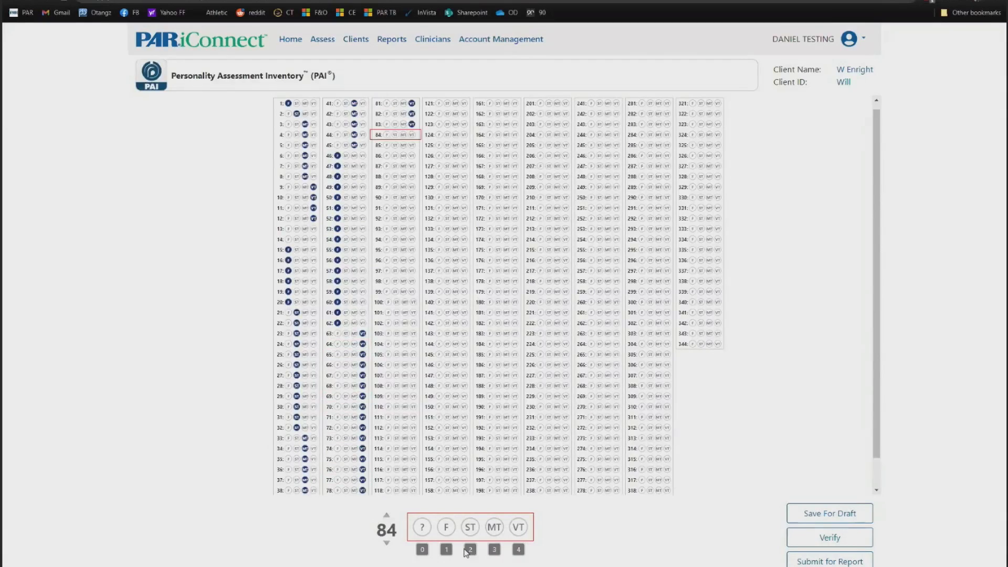
key("4")
key("4")
key("4")
key("4")
key("4")
key("4")
key("4")
key("4")
key("4")
key("4")
key("4")
key("4")
key("4")
key("4")
key("4")
key("4")
key("4")
key("4")
key("4")
key("4")
key("3")
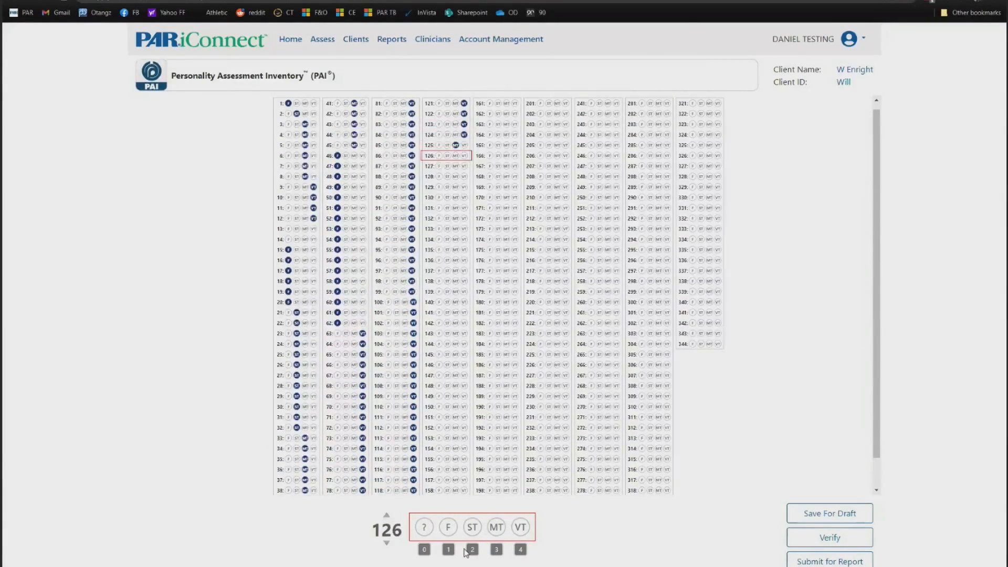
key("3")
key("3")
key("3")
key("3")
key("3")
key("3")
key("3")
key("3")
key("3")
key("3")
key("3")
key("3")
key("3")
key("3")
key("3")
key("3")
key("3")
key("3")
key("3")
key("3")
key("3")
key("3")
key("3")
key("3")
key("3")
key("3")
key("2")
key("2")
key("2")
key("2")
key("2")
key("2")
key("2")
key("2")
key("2")
key("2")
key("2")
key("2")
key("2")
key("2")
key("2")
key("2")
key("2")
key("2")
key("2")
key("2")
key("2")
key("2")
key("2")
key("2")
key("2")
key("2")
key("2")
key("2")
key("2")
key("2")
key("2")
key("2")
key("2")
key("2")
key("2")
key("2")
key("2")
key("2")
key("2")
key("2")
key("1")
key("1")
key("1")
key("1")
key("1")
key("1")
key("1")
key("1")
key("1")
key("1")
key("1")
key("1")
key("1")
key("1")
key("1")
key("1")
key("1")
key("1")
key("1")
key("1")
key("1")
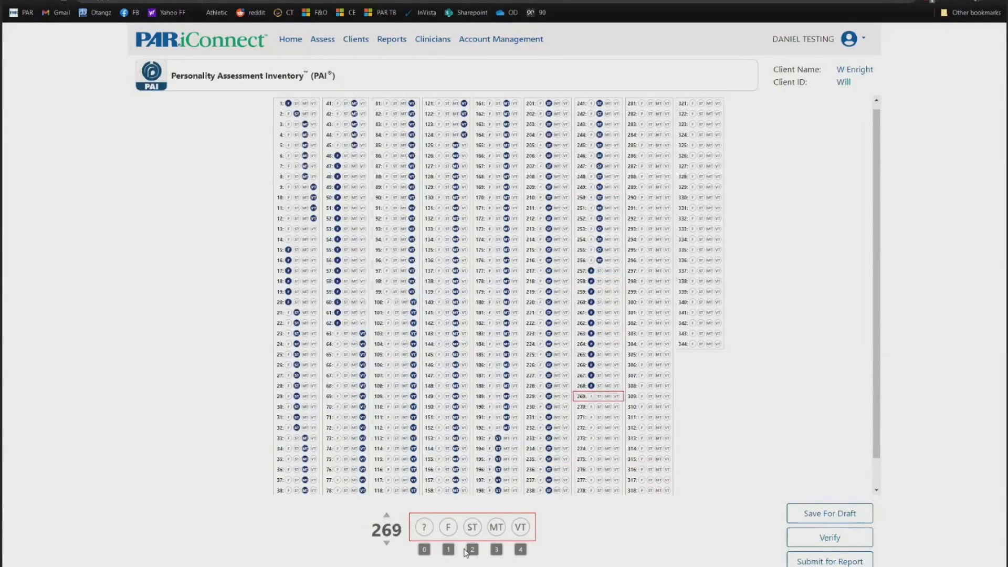
key("1")
key("1")
key("1")
key("1")
key("1")
key("1")
key("1")
key("1")
key("1")
key("1")
key("1")
key("1")
key("1")
key("1")
key("1")
key("1")
key("1")
key("1")
key("1")
key("1")
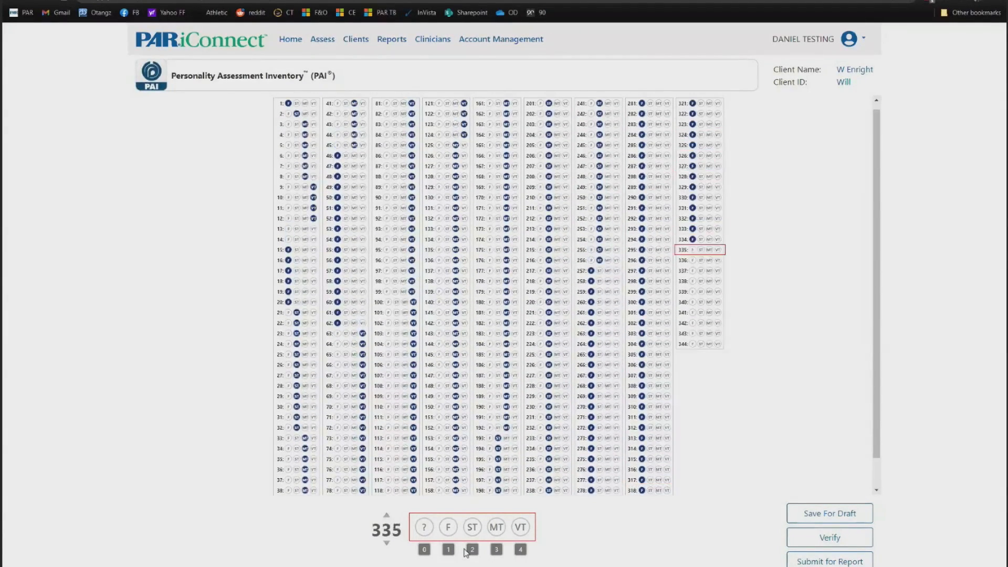
scroll(776, 399, "down", 1)
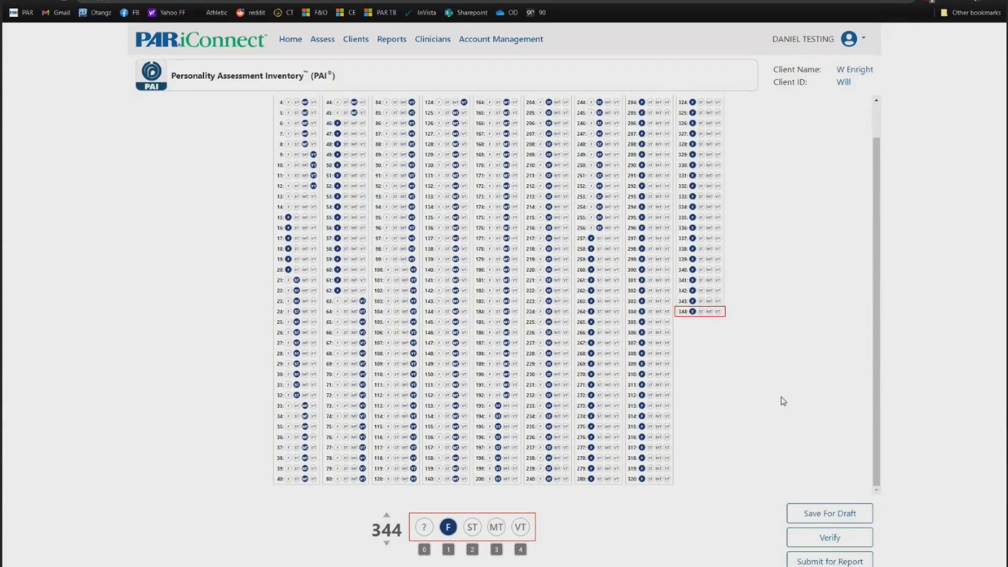
- Save the PAI answers as a draft and reopen the client's answer sheet
left_click(832, 517)
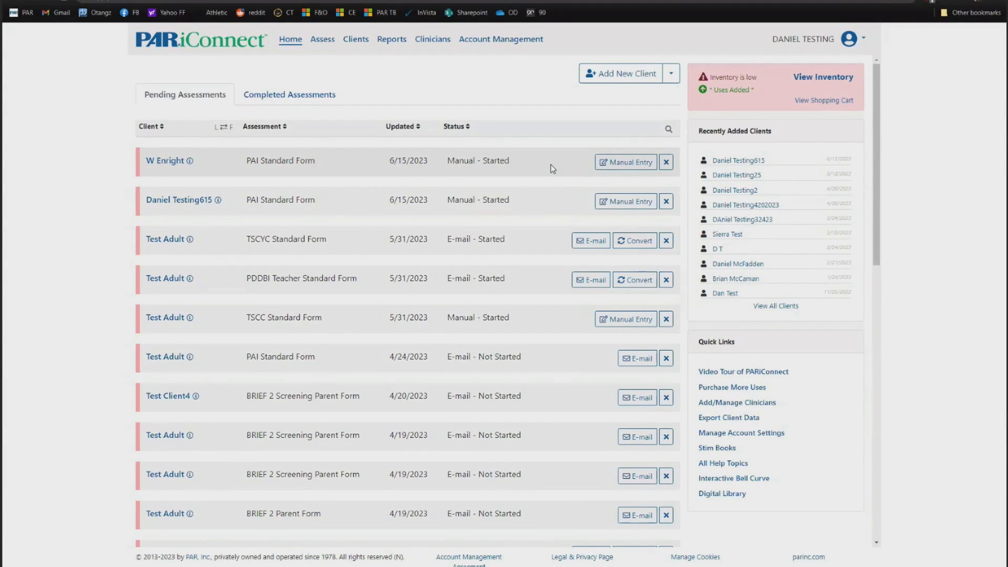
left_click(627, 165)
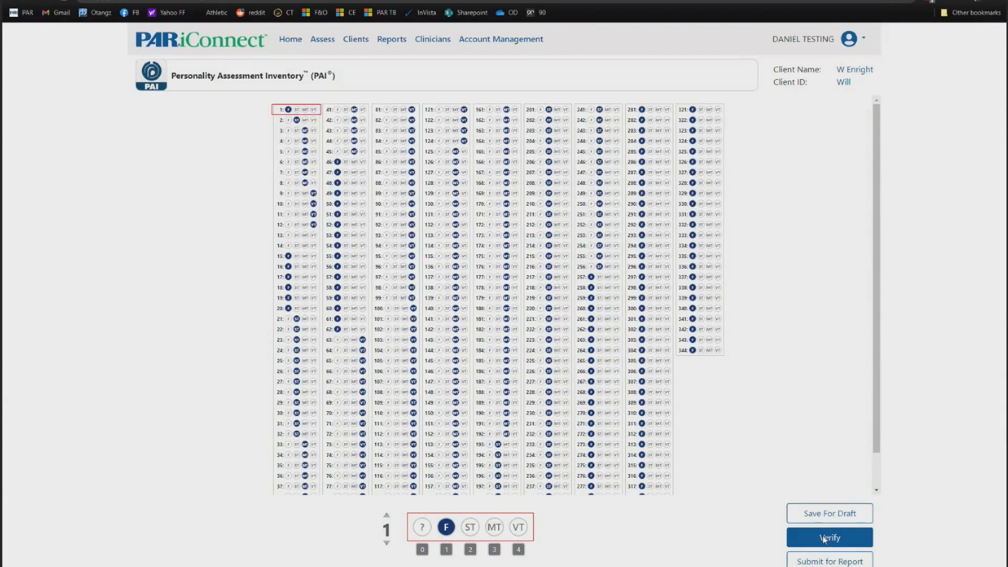
- Open the data verification method dialog for the 344 entered PAI answers
left_click(823, 537)
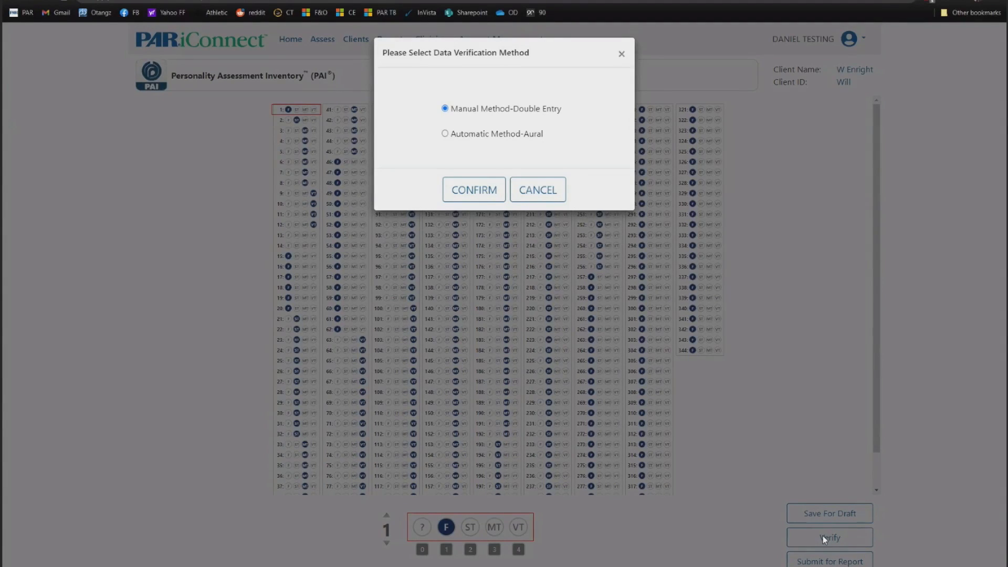
- Dismiss verification, select the PAI/PAI Plus Score (20) report, then return Home without generating it
left_click(535, 190)
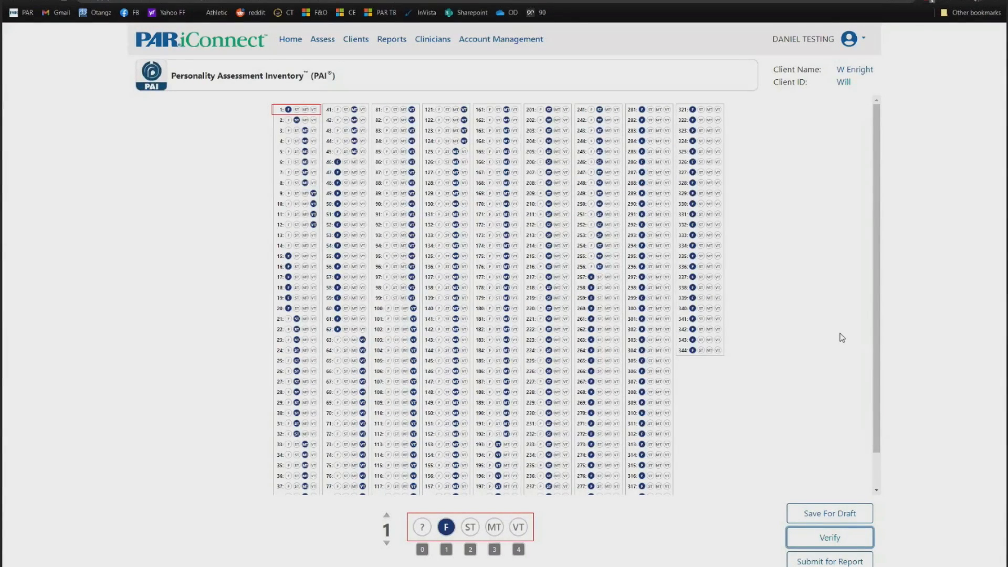
left_click(838, 562)
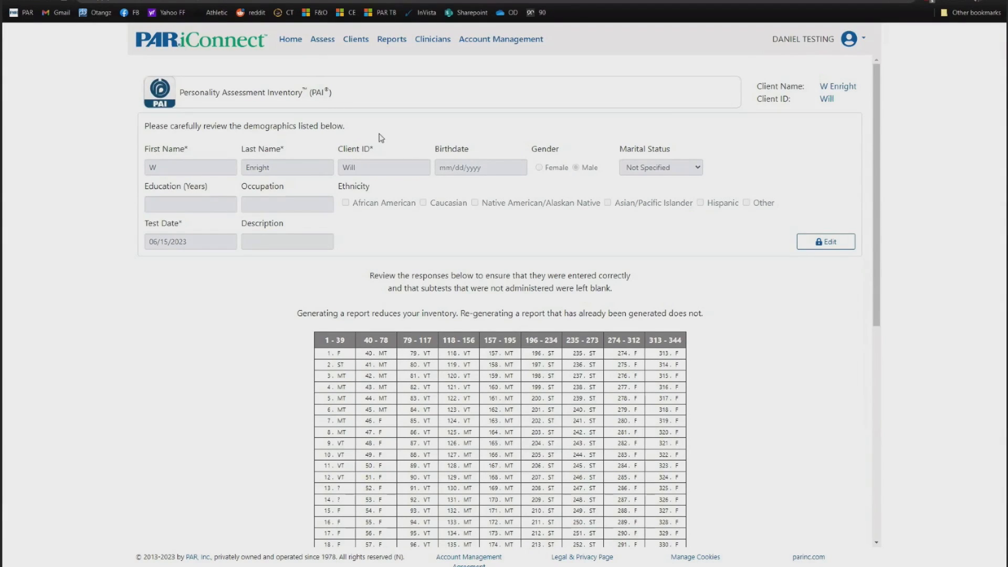
scroll(420, 194, "down", 4)
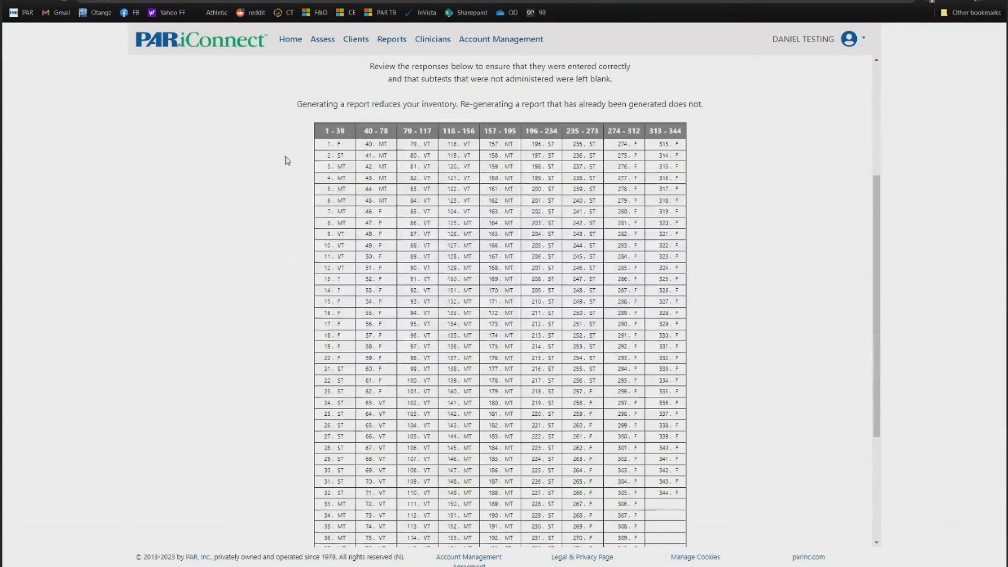
scroll(509, 310, "down", 4)
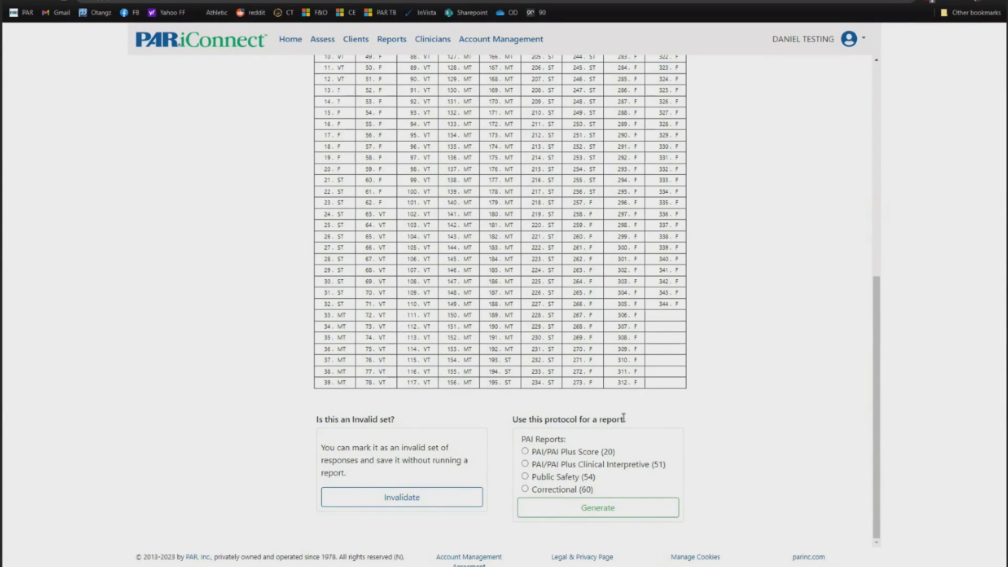
left_click(580, 453)
scroll(510, 376, "up", 8)
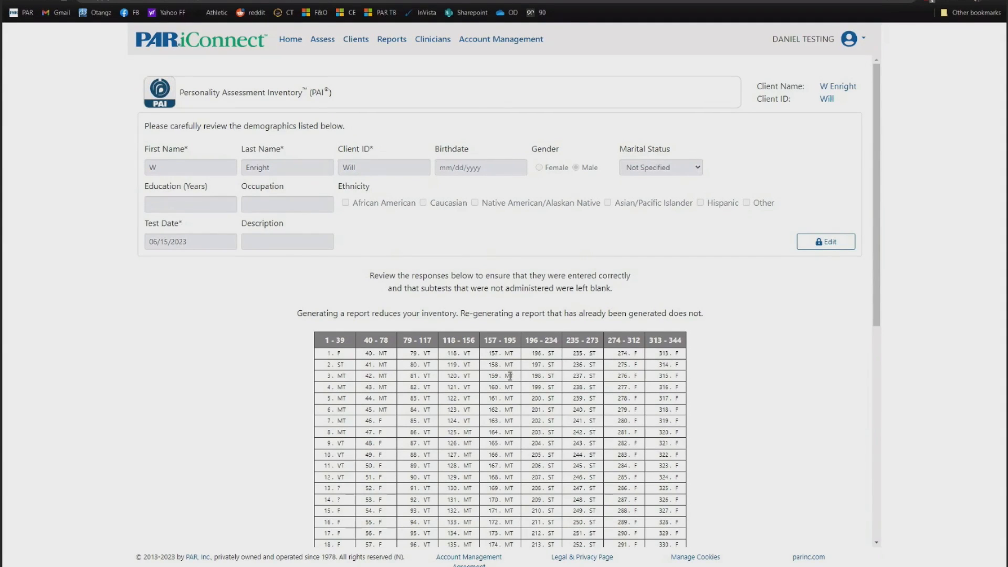
left_click(286, 43)
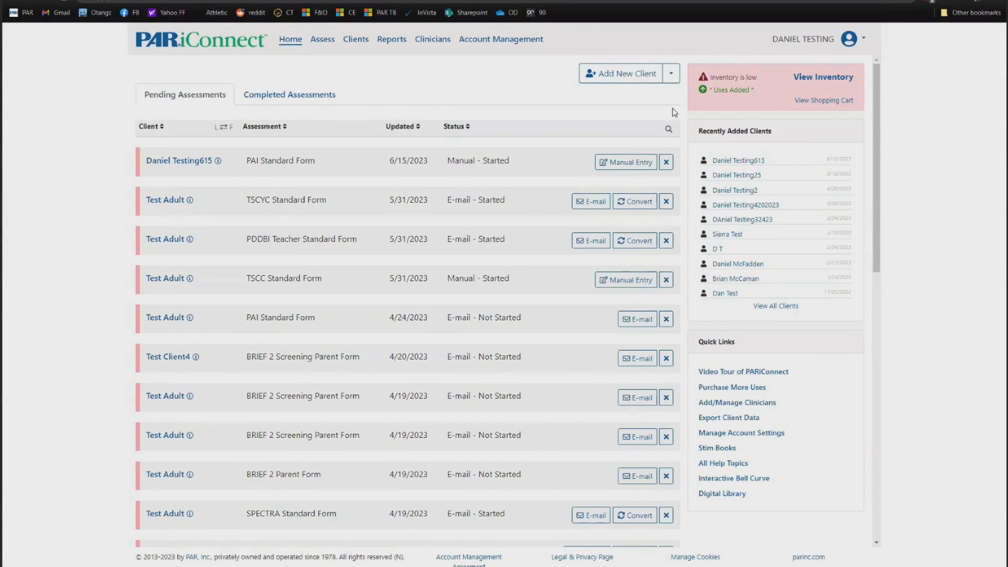
- Add a new client with their client ID, first and last name, then choose Add & Assess
left_click(608, 76)
left_click(428, 108)
type("1234234")
key("Tab")
type("Daniel")
key("Tab")
type("Test2")
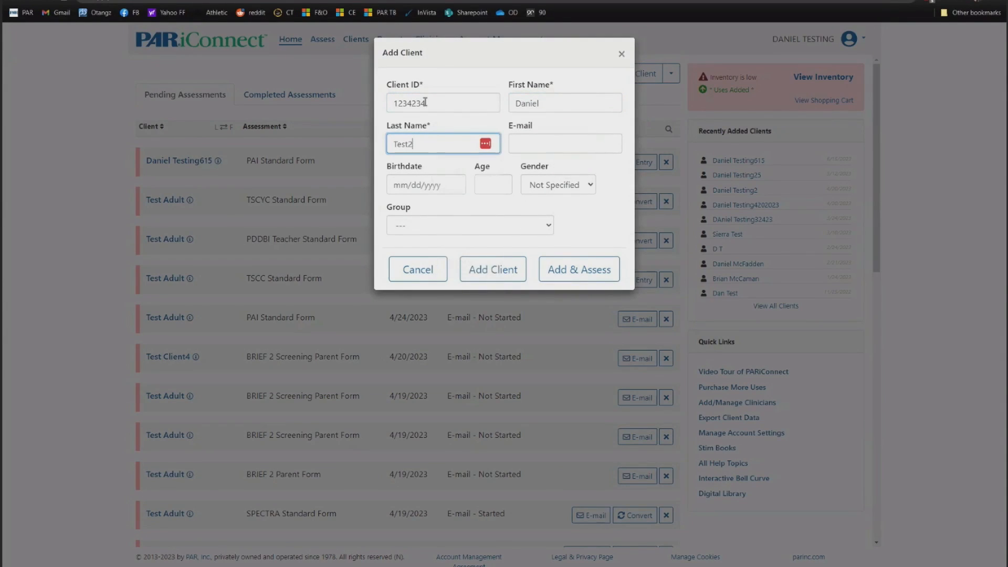
left_click(576, 273)
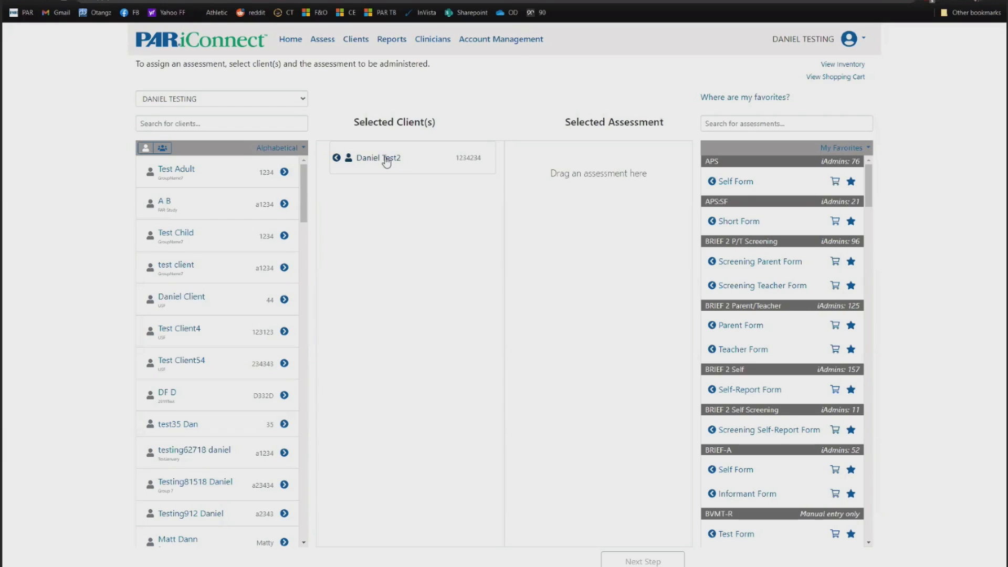
- Search 'brief' and add the BRIEF2 Screening Parent Form as the new client's assessment
left_click(744, 123)
type("brief")
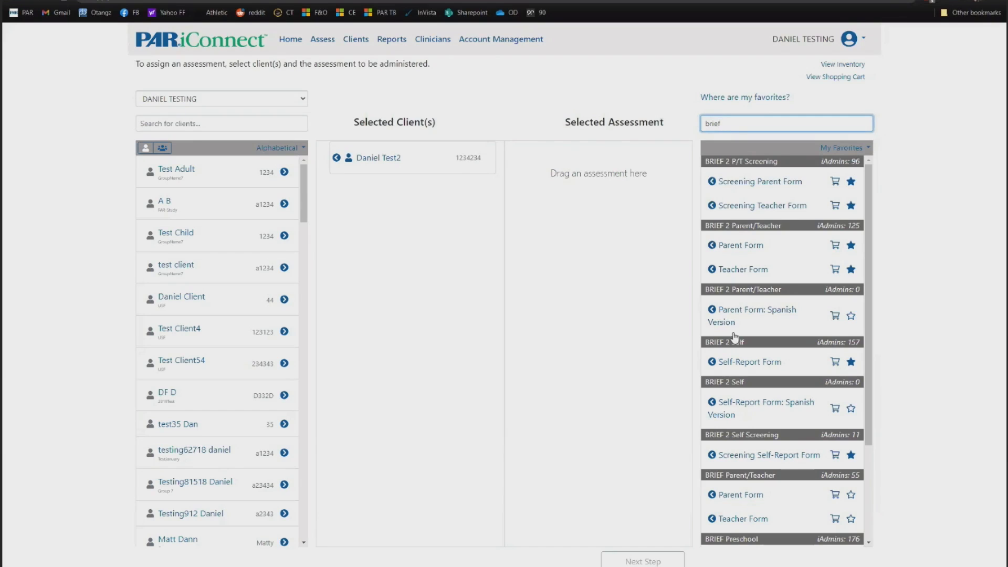
left_click(765, 185)
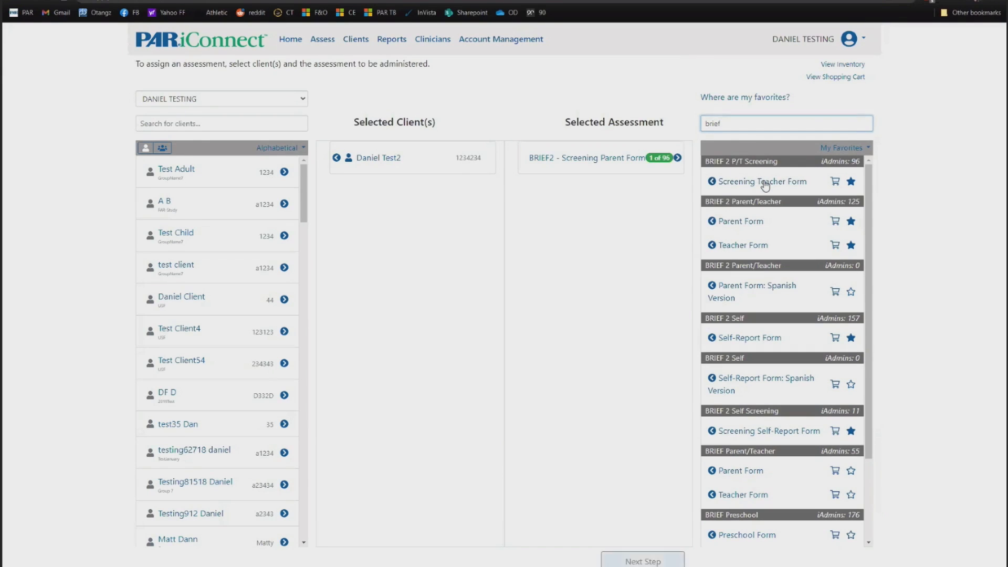
left_click(641, 561)
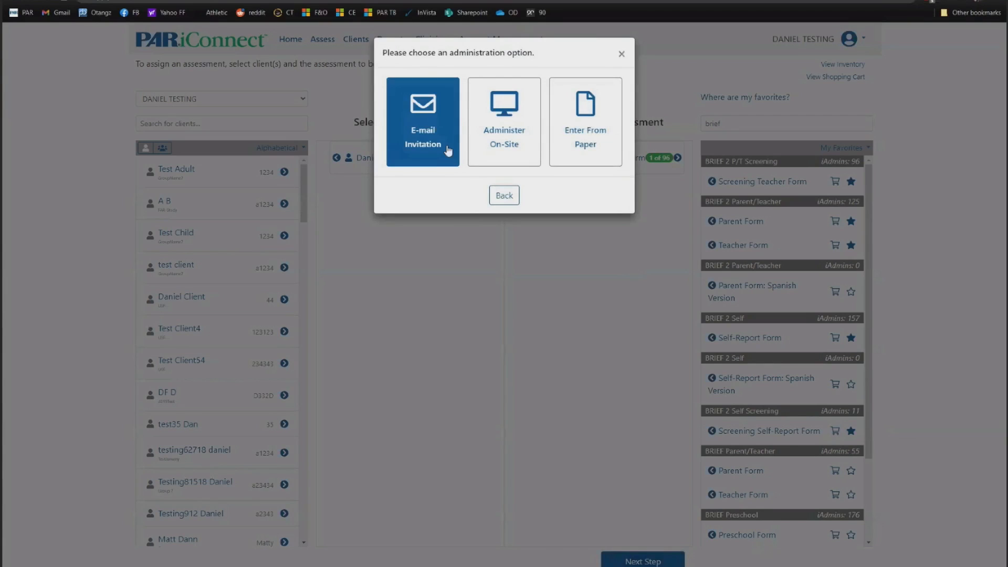
- Choose E-mail Invitation and enter the client's e-mail address
left_click(441, 138)
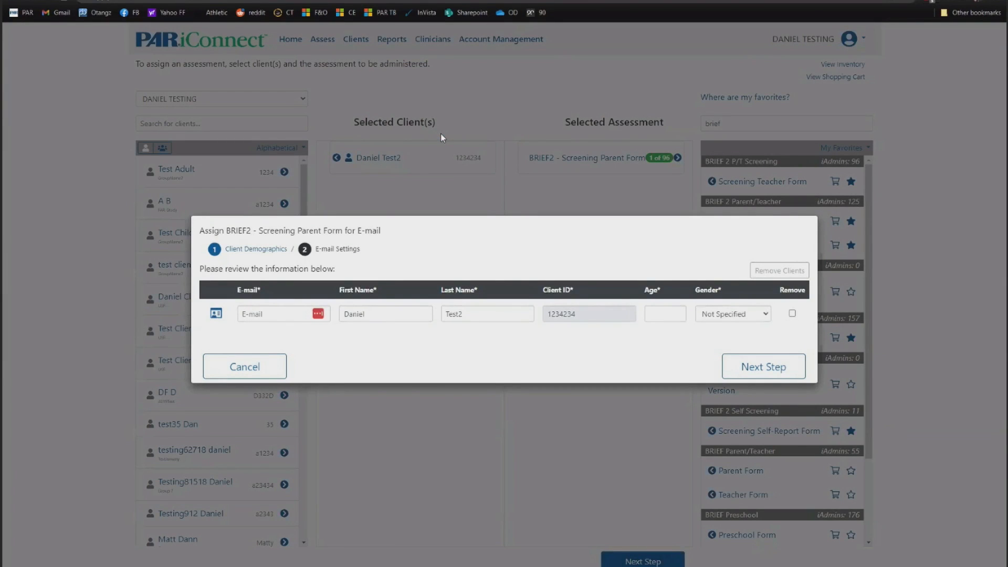
left_click(271, 316)
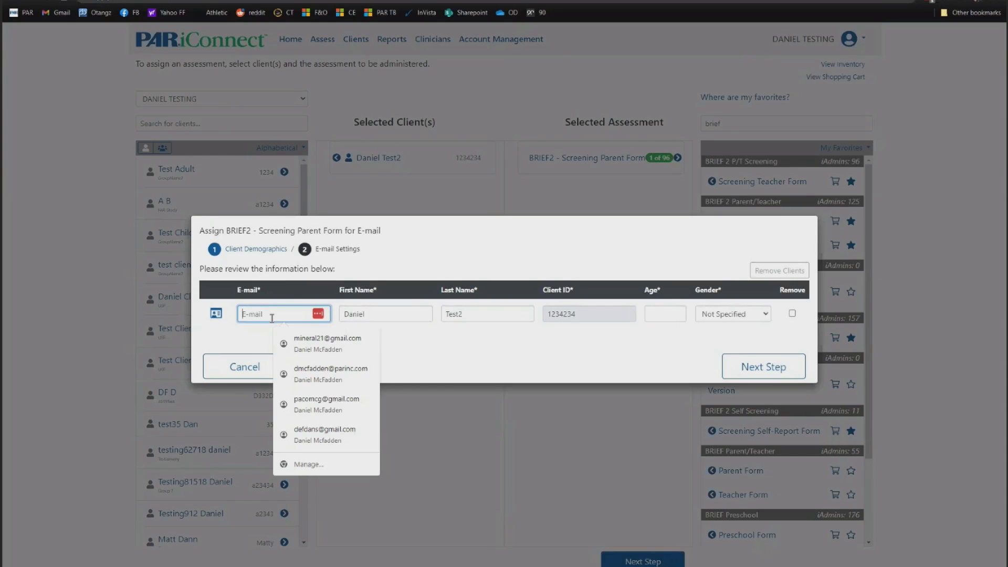
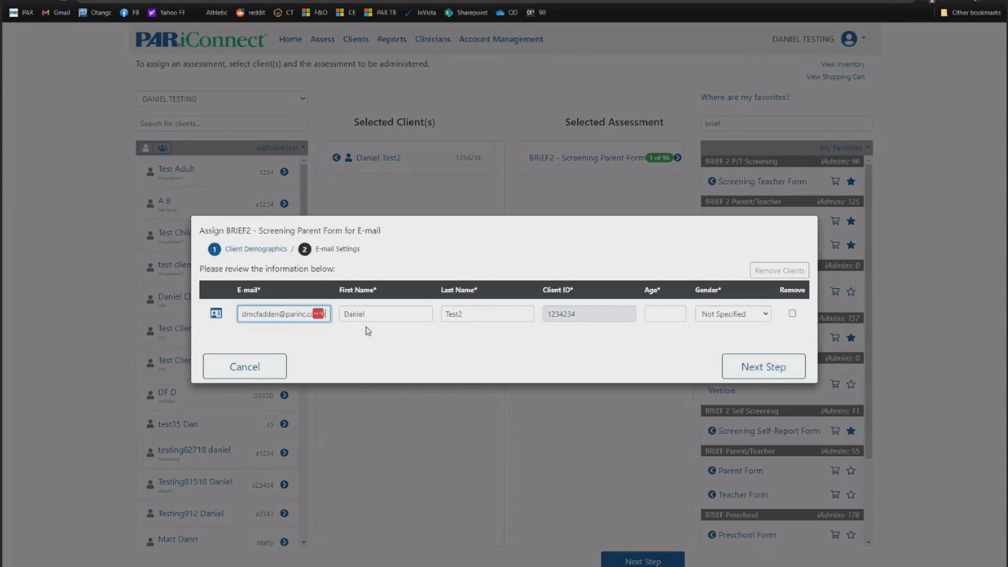
left_click(375, 315)
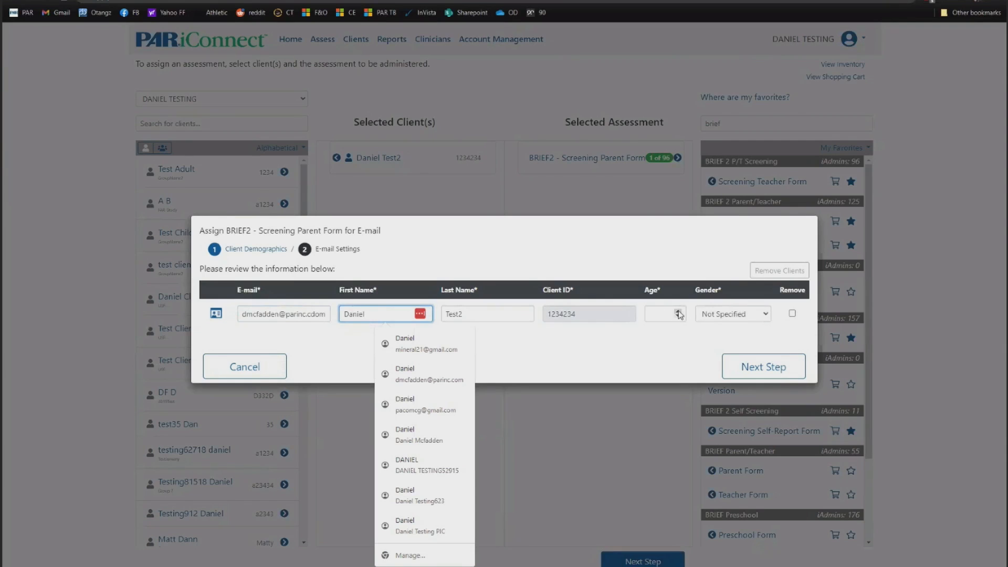
- Set the client's age to 15 and gender to Female, then save the client details
left_click(757, 369)
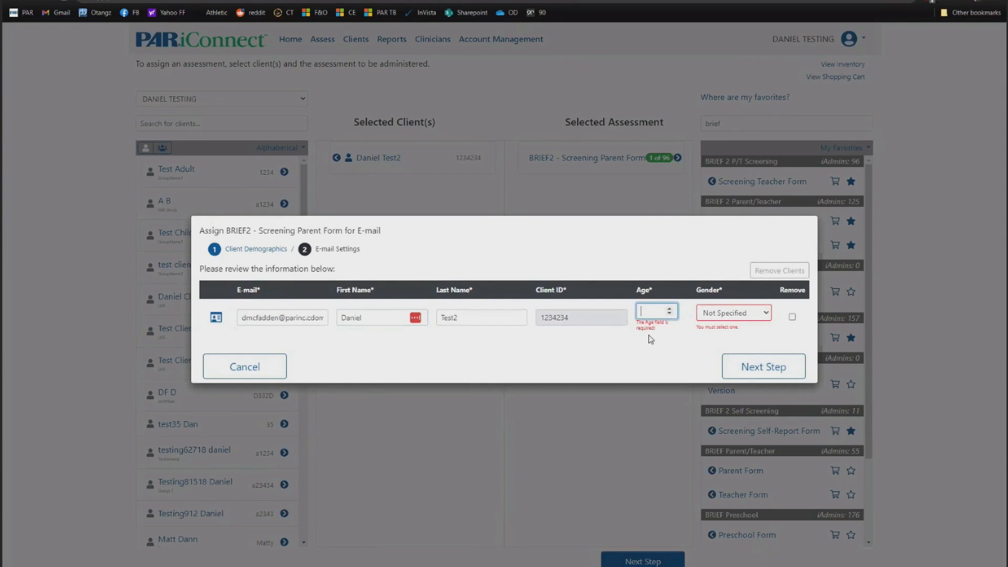
type("24")
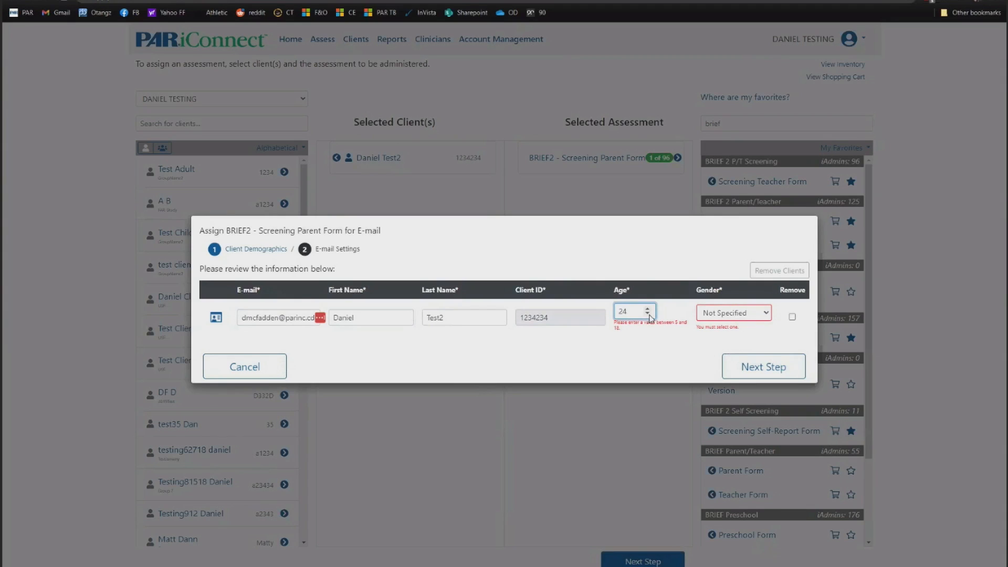
left_click_drag(636, 313, 472, 310)
type("15")
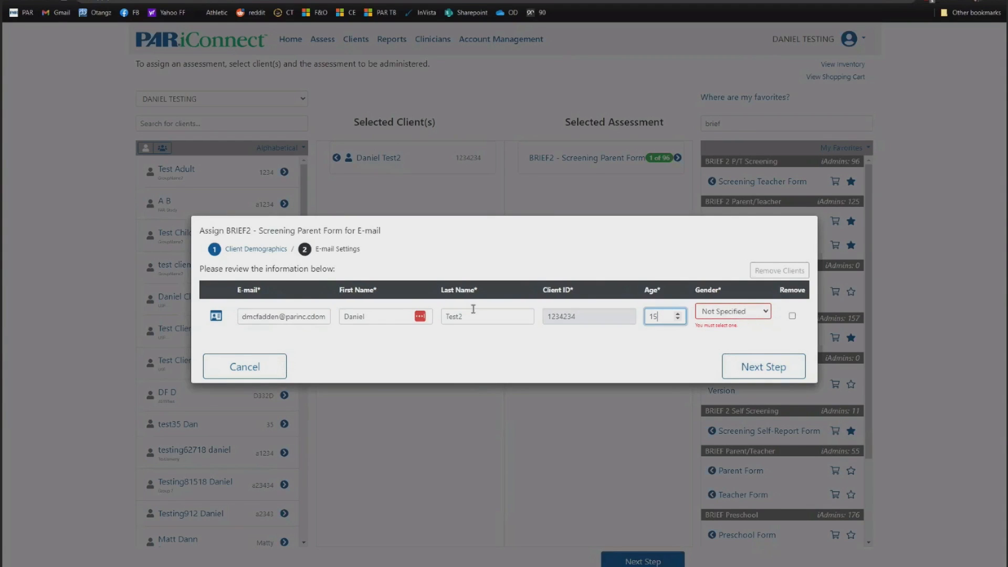
left_click(732, 313)
left_click(718, 335)
left_click(667, 358)
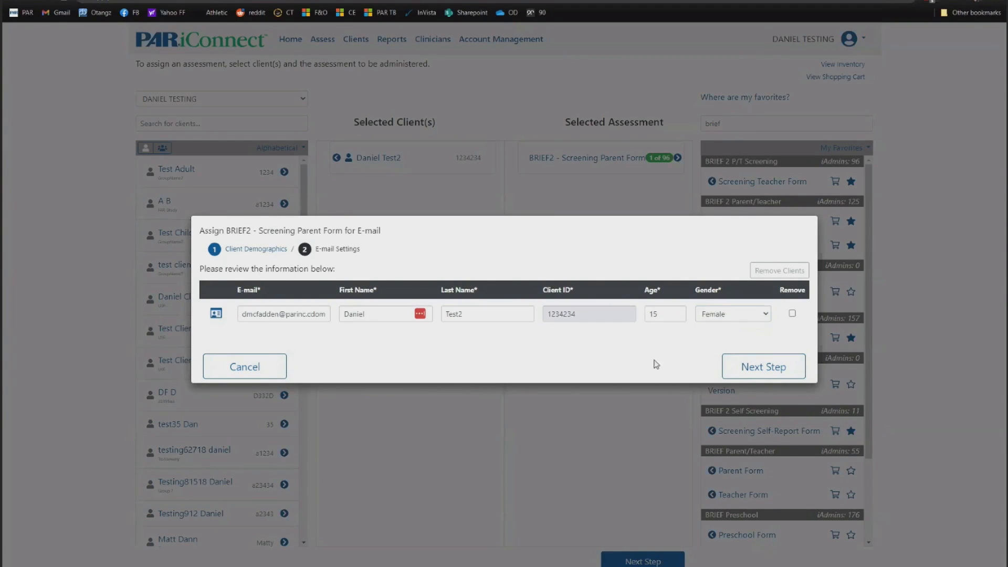
left_click(216, 314)
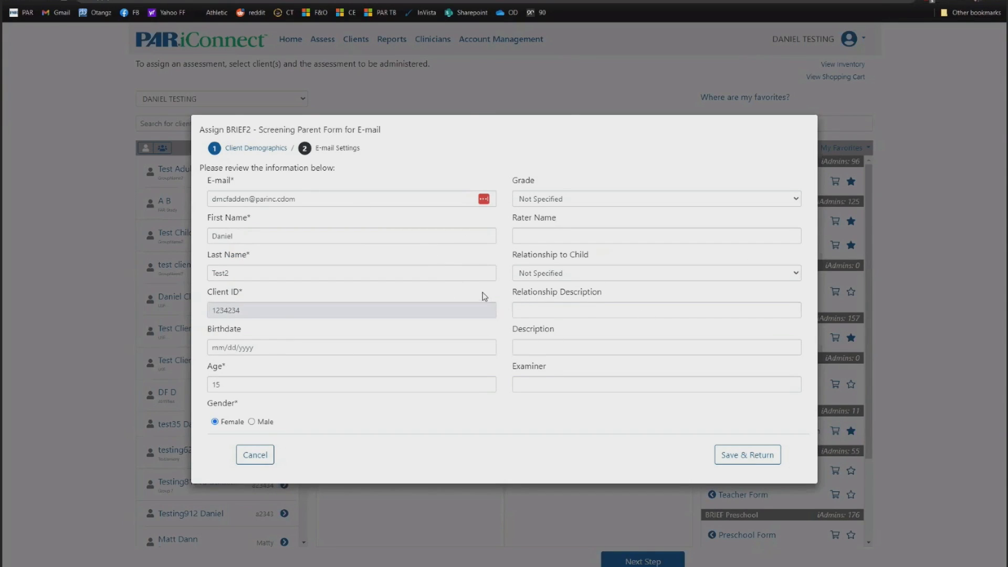
left_click(736, 461)
- Set the invitation e-mail to No template
left_click(754, 368)
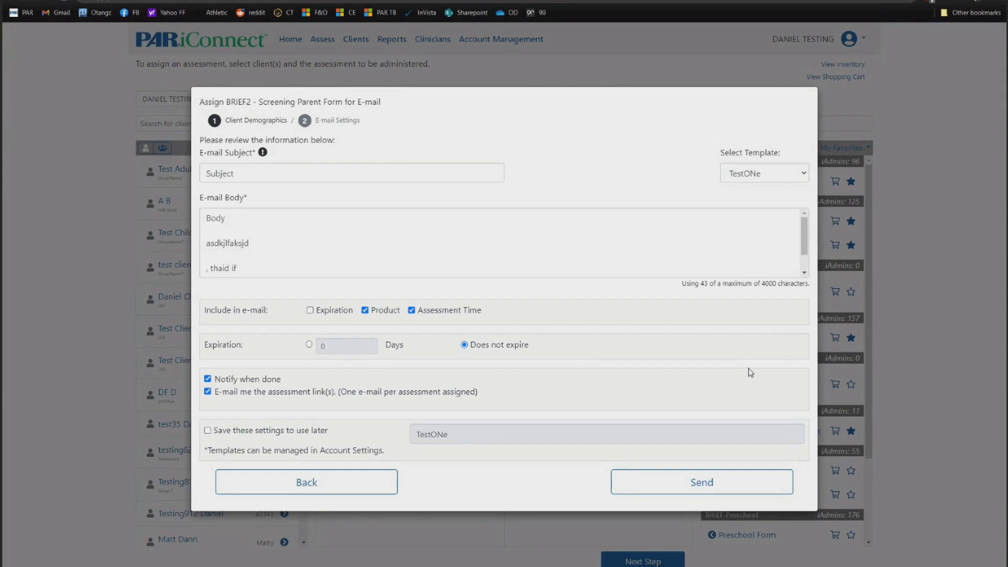
left_click(733, 176)
left_click(739, 188)
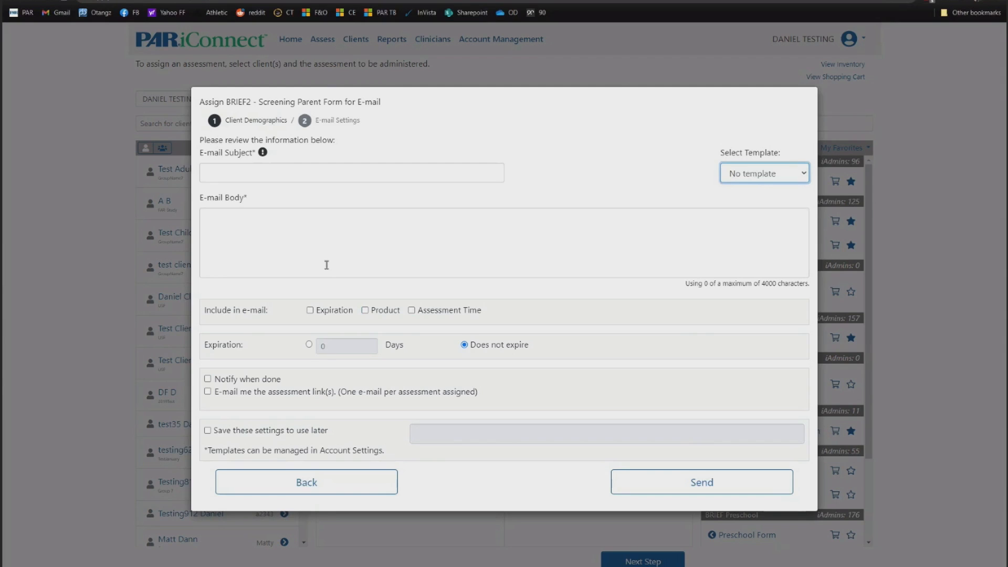
left_click(733, 178)
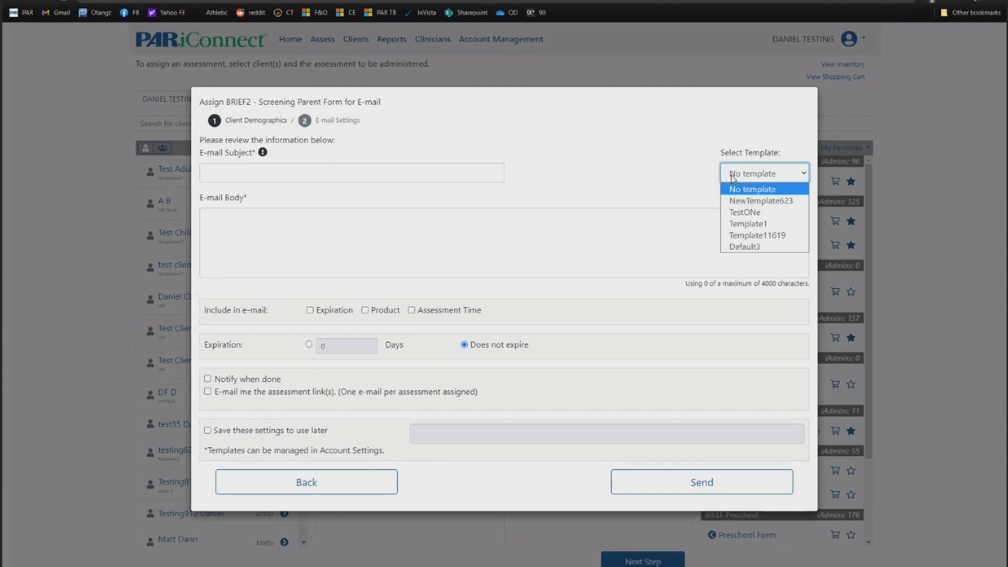
left_click(528, 175)
- Use the suggested BRIEF2 subject line and write 'Body of the email' as the body
left_click(368, 176)
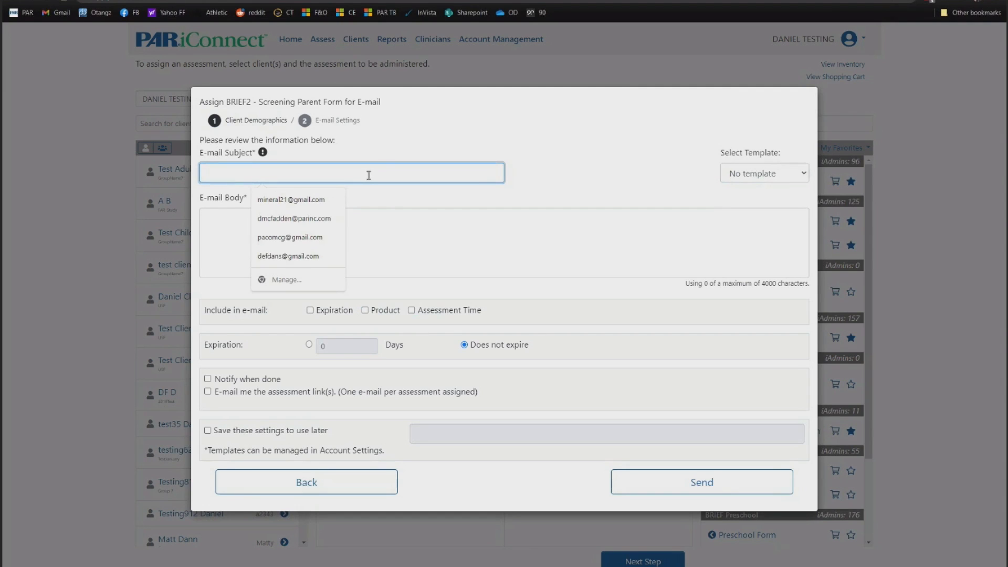
type("From")
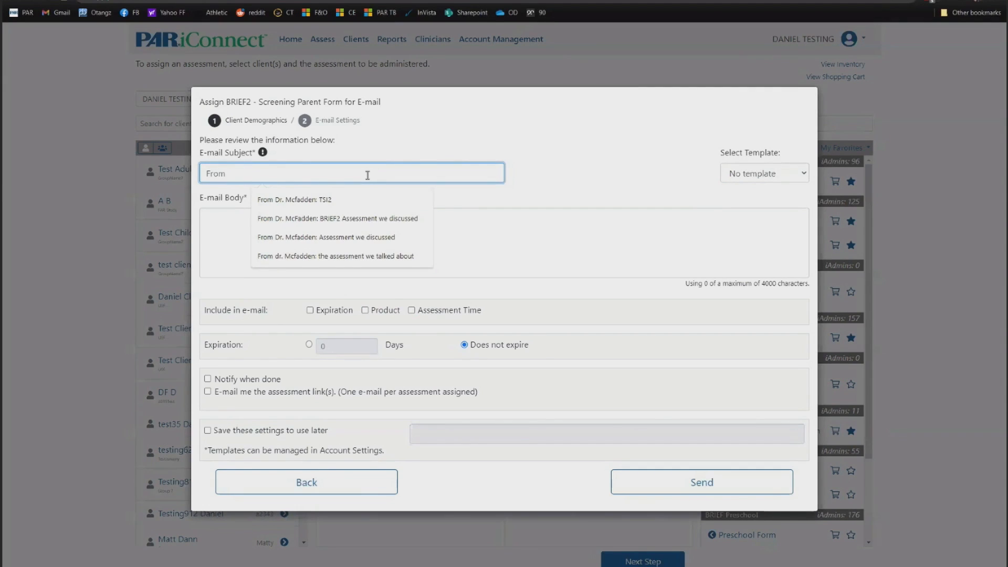
left_click(322, 219)
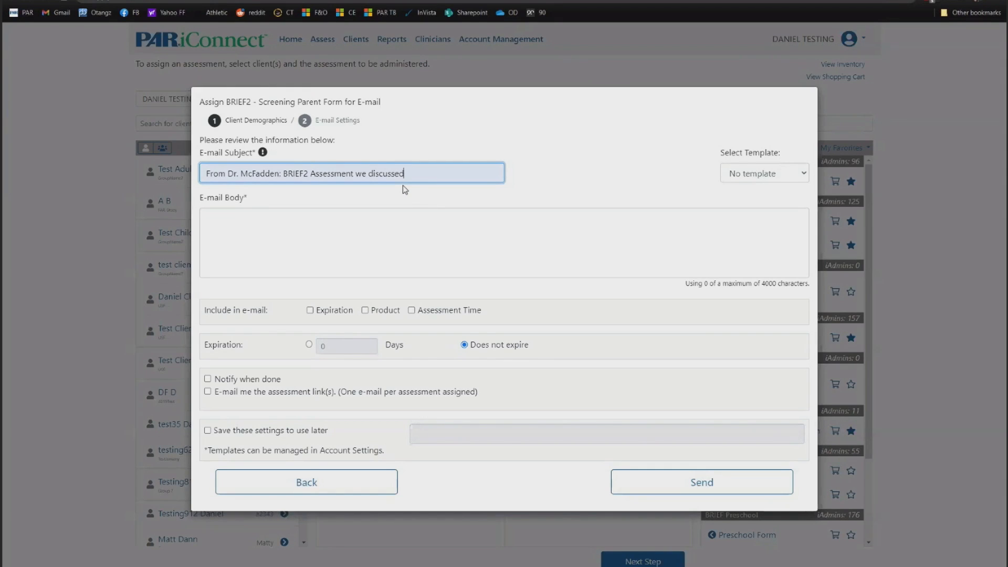
left_click(254, 227)
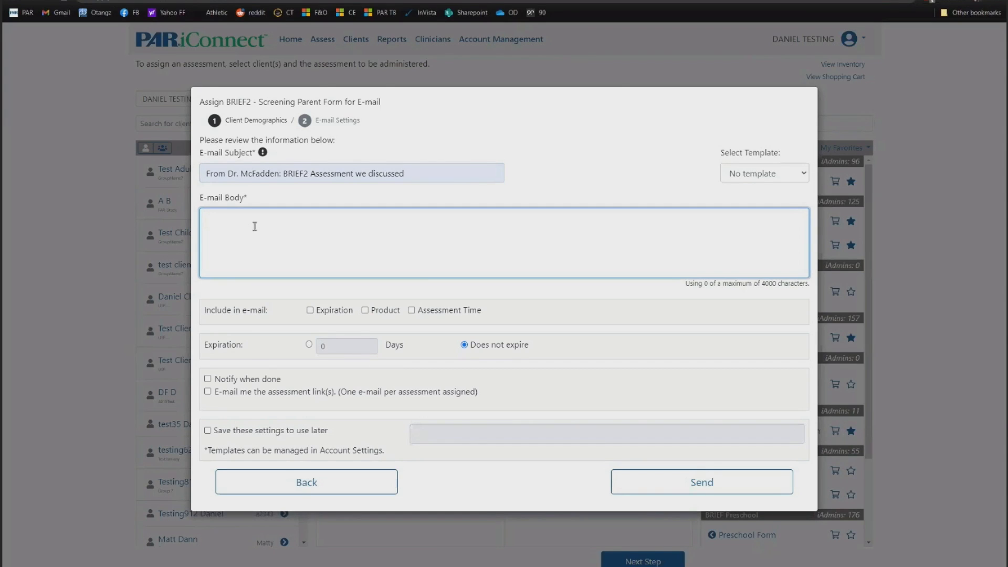
type("Body of the email")
- Make the invitation expire after 7 days and include Expiration and Product in the e-mail
left_click(309, 344)
left_click(342, 347)
type("7")
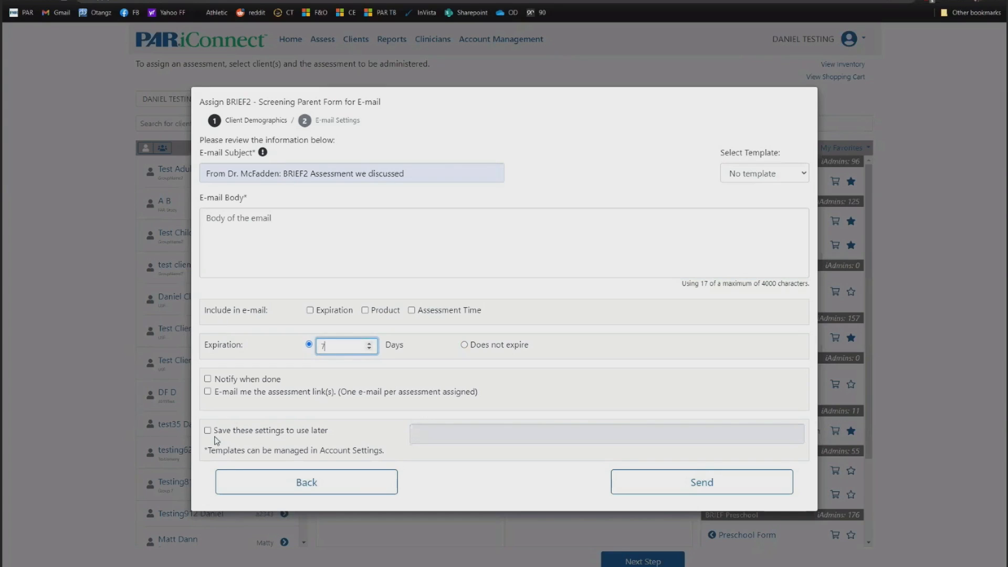
left_click(519, 292)
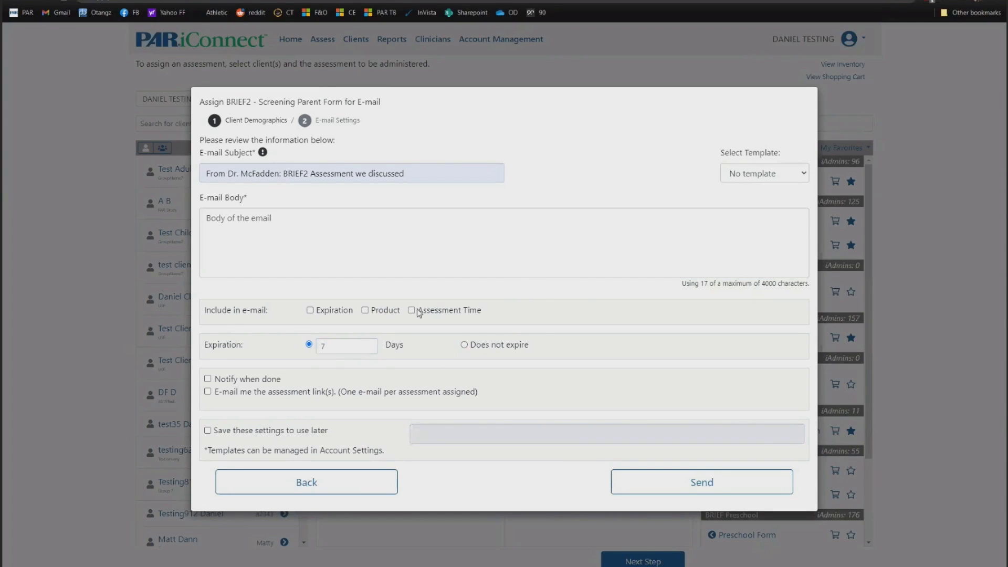
left_click(310, 310)
left_click(364, 310)
- Turn on Notify when done and Save these settings for later use
left_click(207, 378)
left_click(207, 430)
left_click(446, 431)
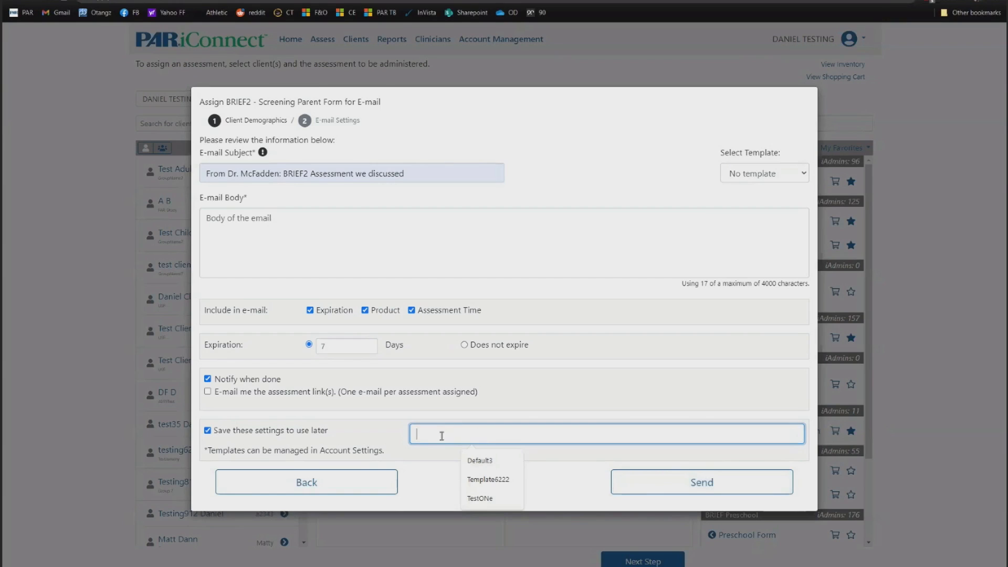
left_click(652, 131)
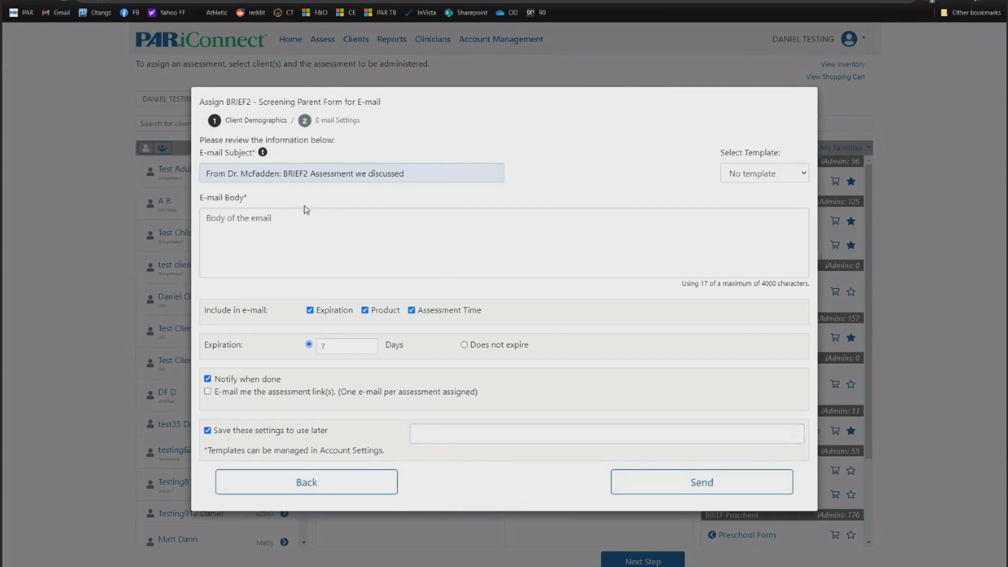
left_click(766, 177)
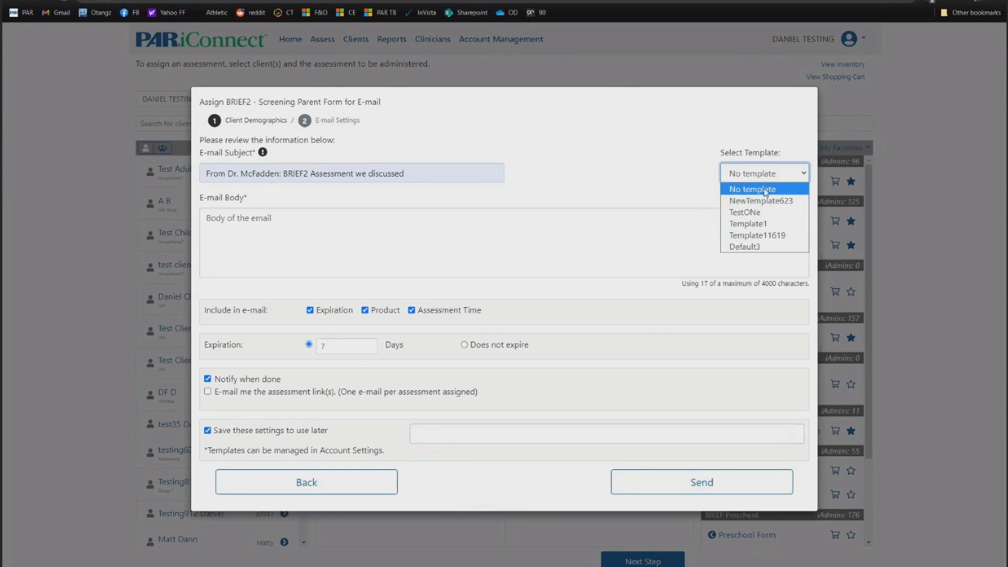
left_click(764, 201)
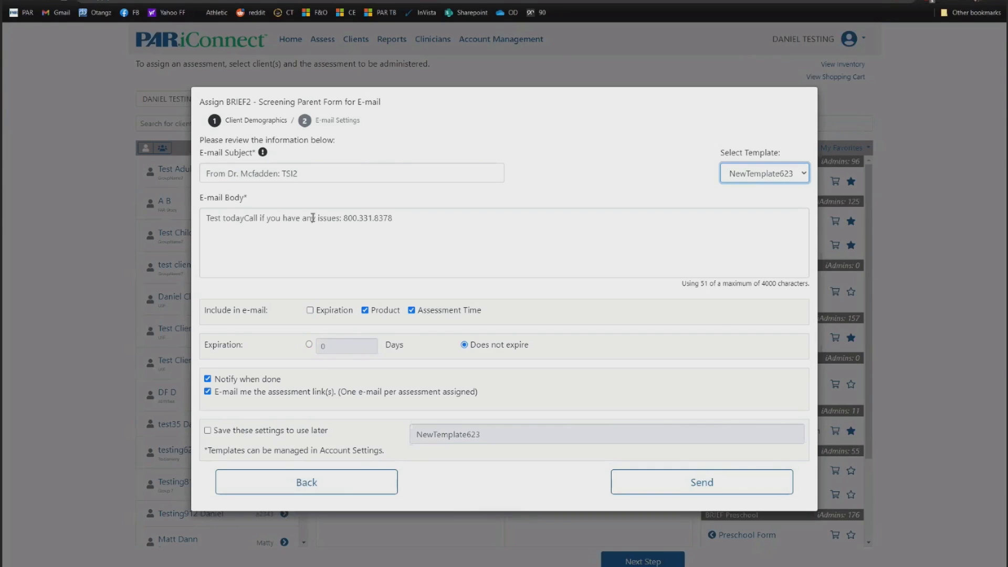
left_click(706, 480)
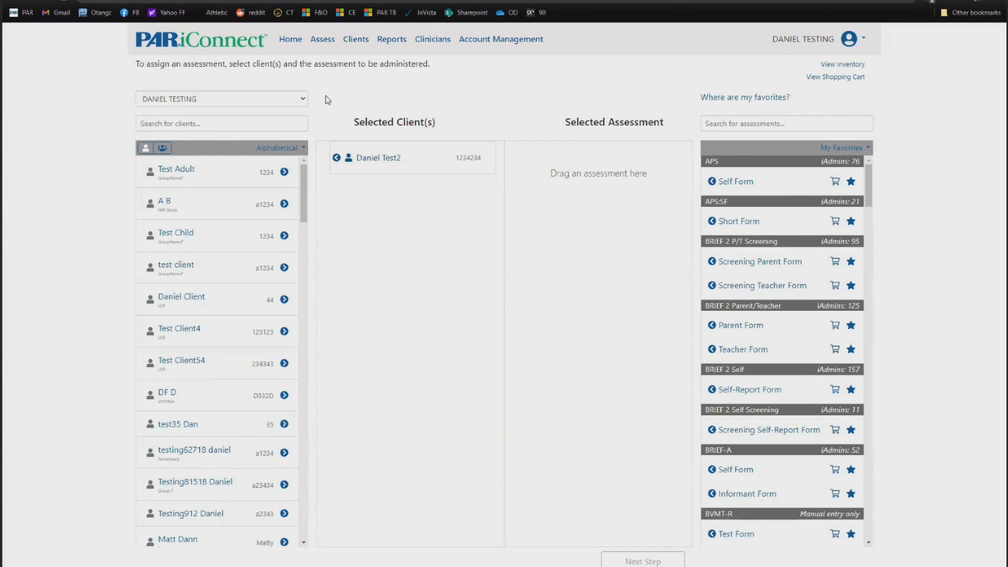
left_click(290, 40)
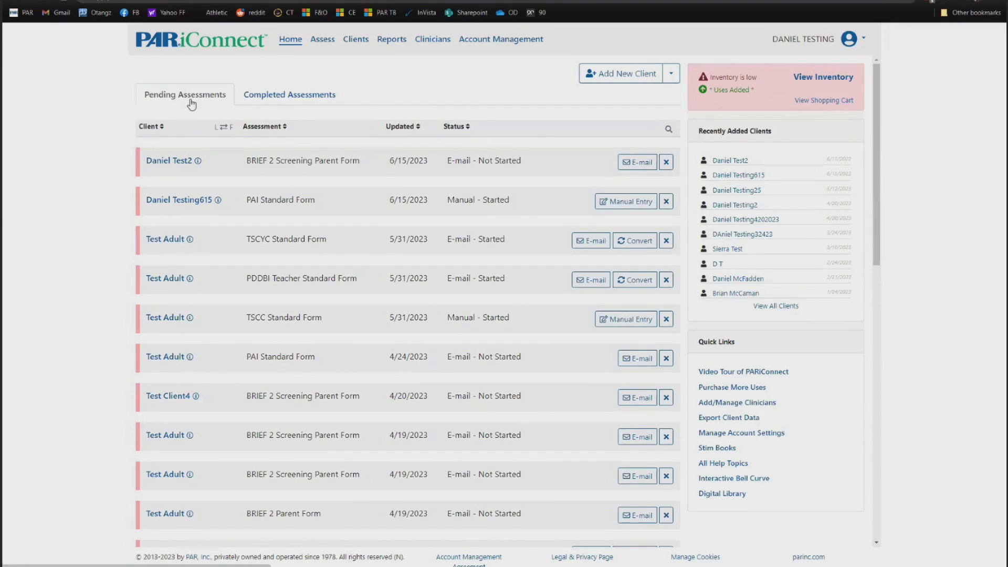
left_click_drag(252, 160, 308, 159)
left_click(342, 158)
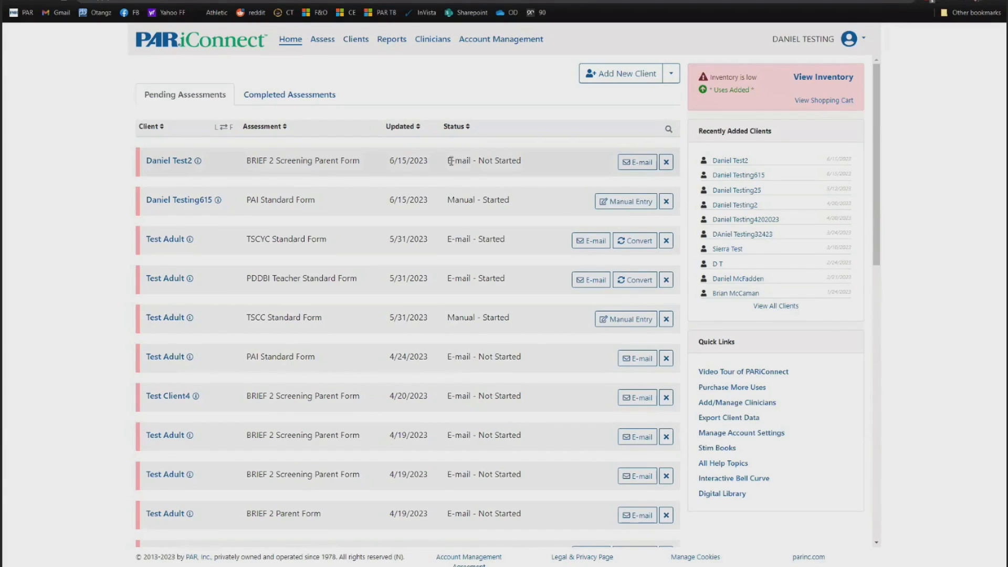
left_click_drag(454, 160, 520, 160)
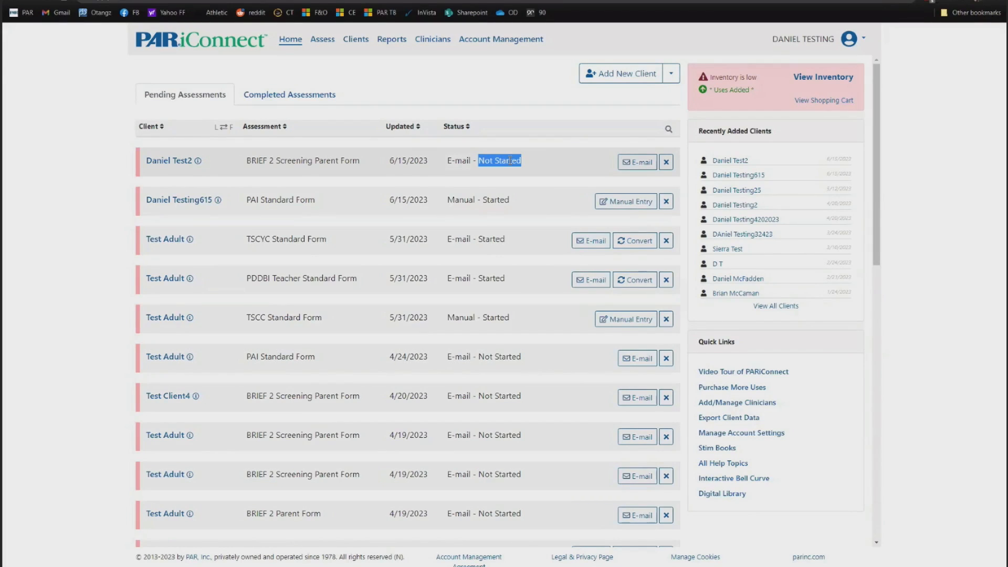
- Pair client Test Adult, found by searching 'test', with the BRIEF2 Screening Teacher Form
left_click(321, 42)
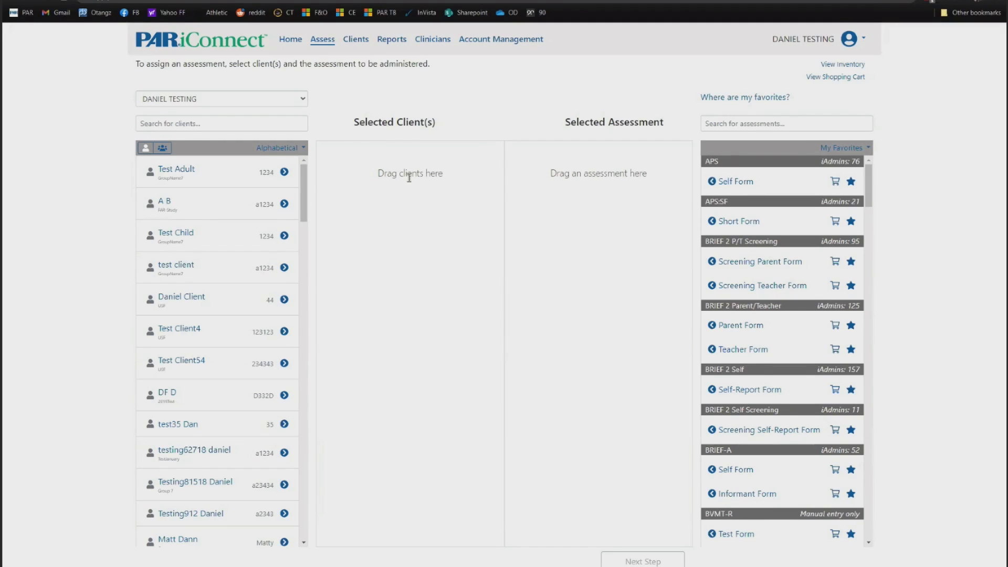
left_click(206, 125)
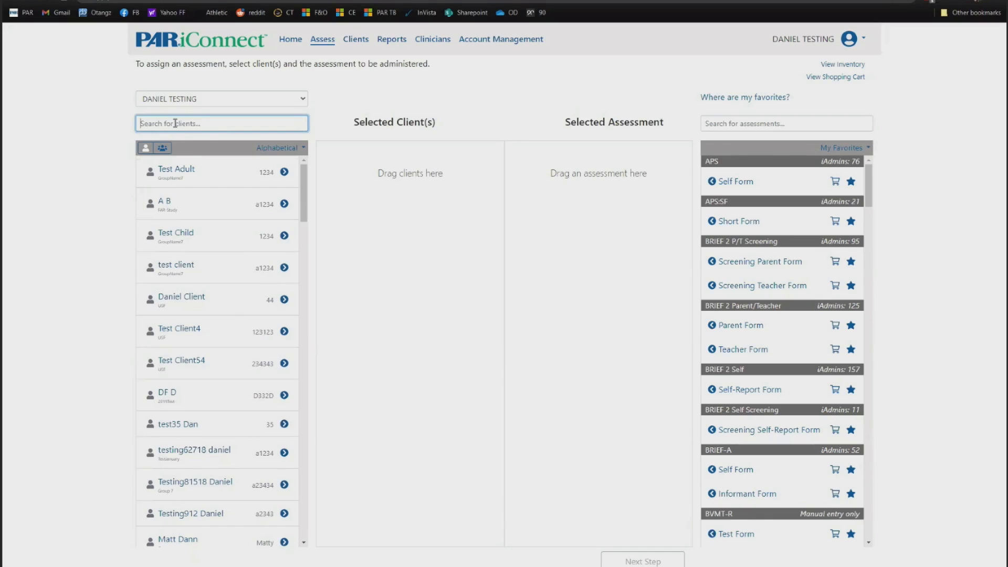
type("test")
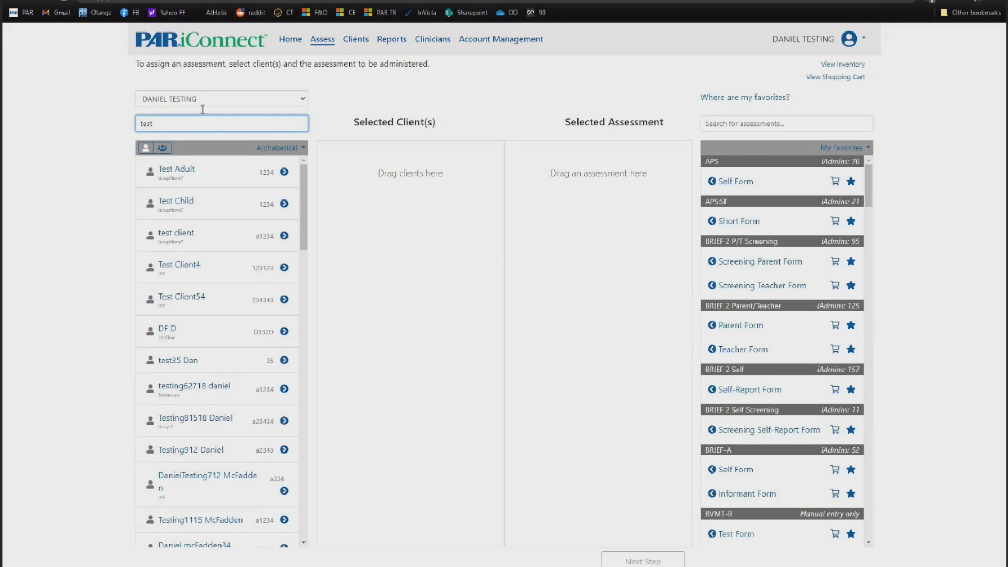
left_click(285, 172)
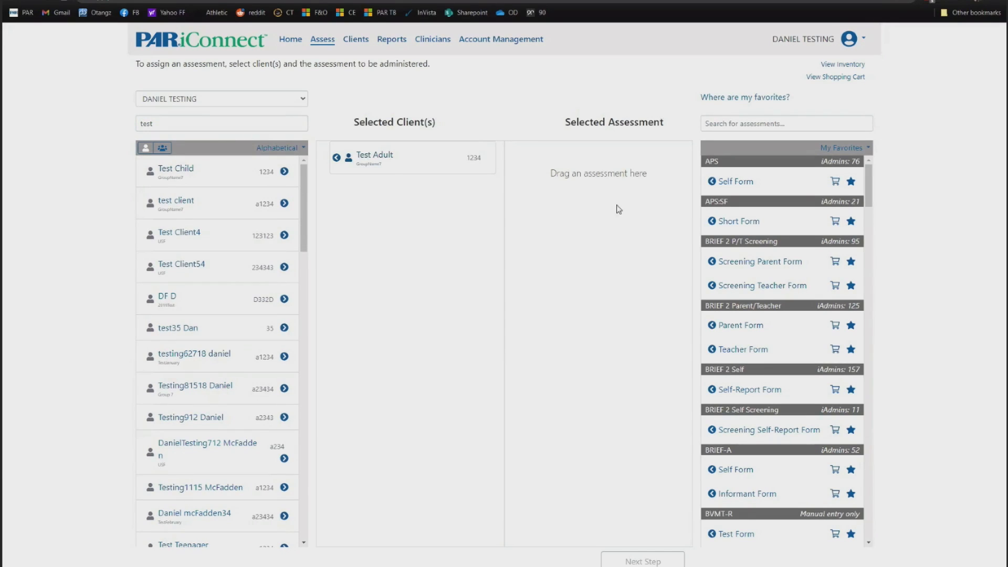
left_click(756, 286)
left_click(642, 560)
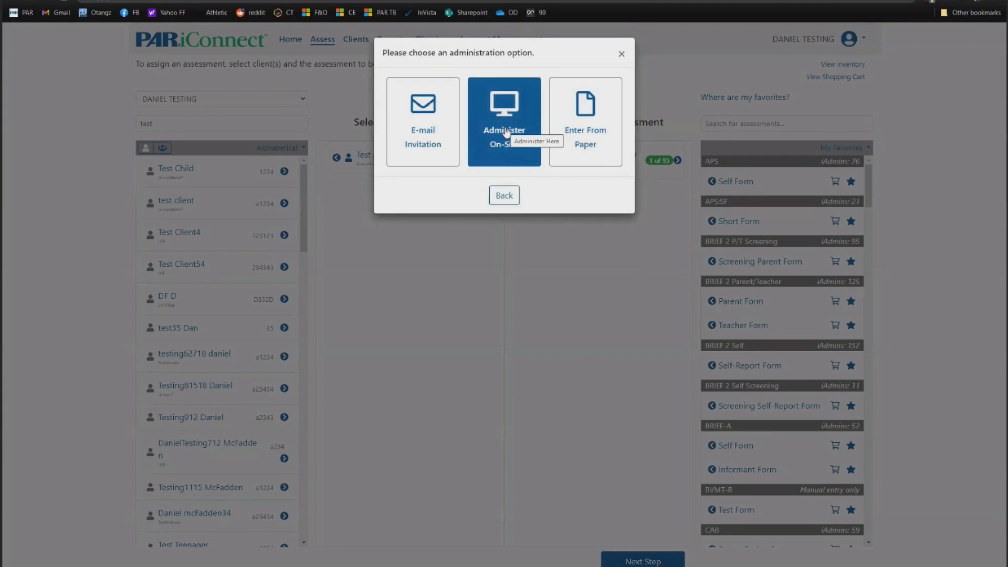
- Choose Administer On-Site for Test Adult as a 15-year-old Female and continue to confirmation
left_click(506, 132)
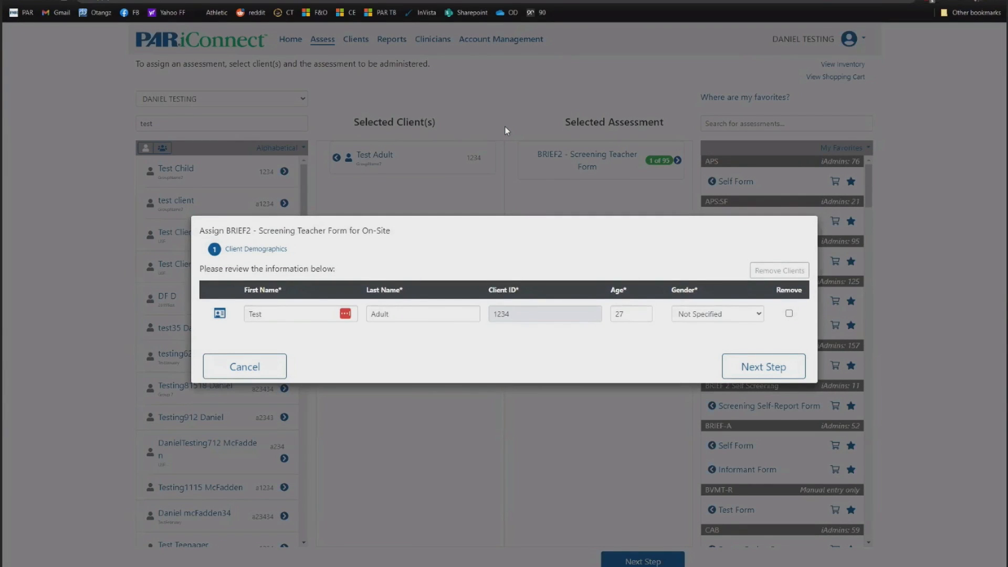
left_click(753, 315)
left_click(692, 337)
left_click(756, 370)
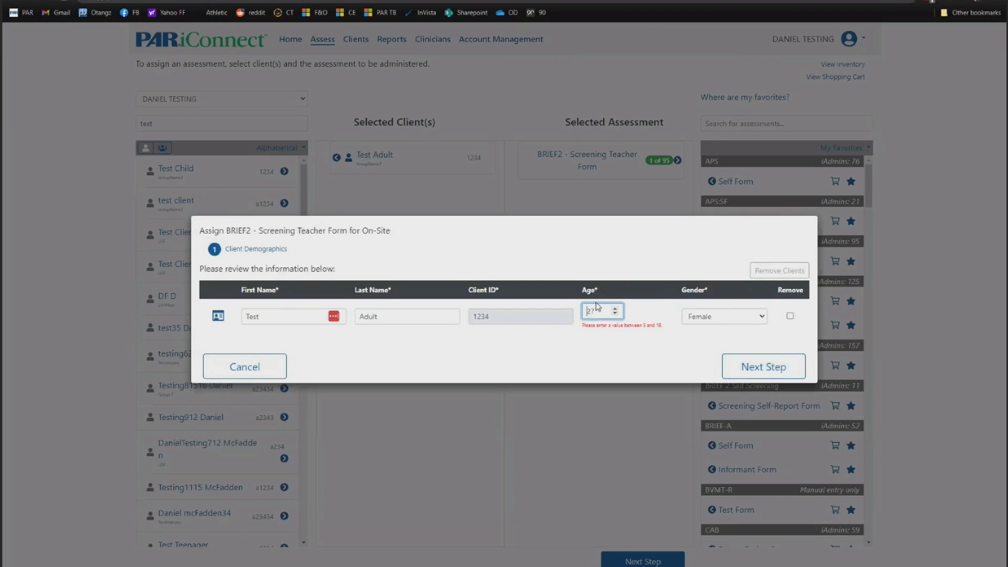
type("15")
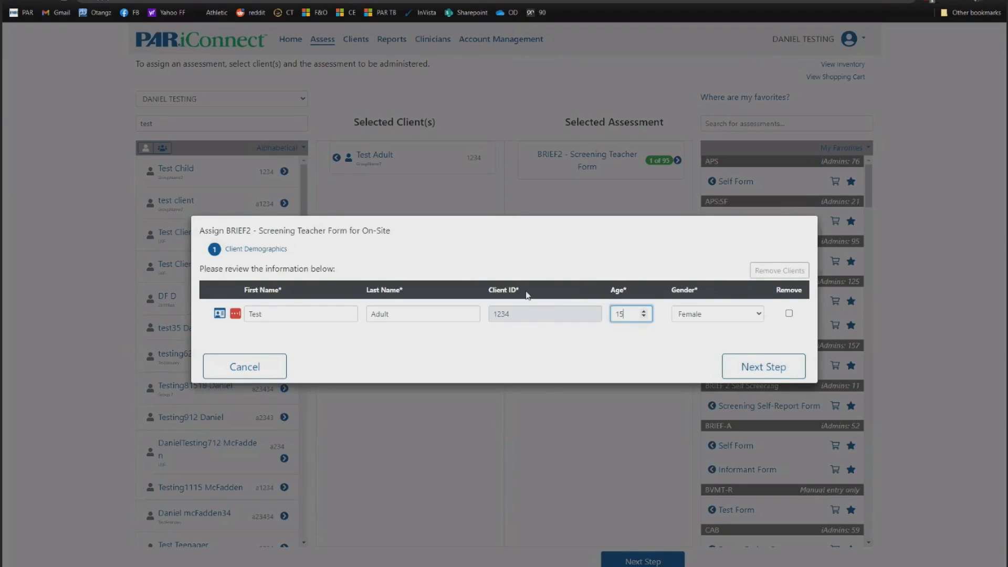
left_click(546, 349)
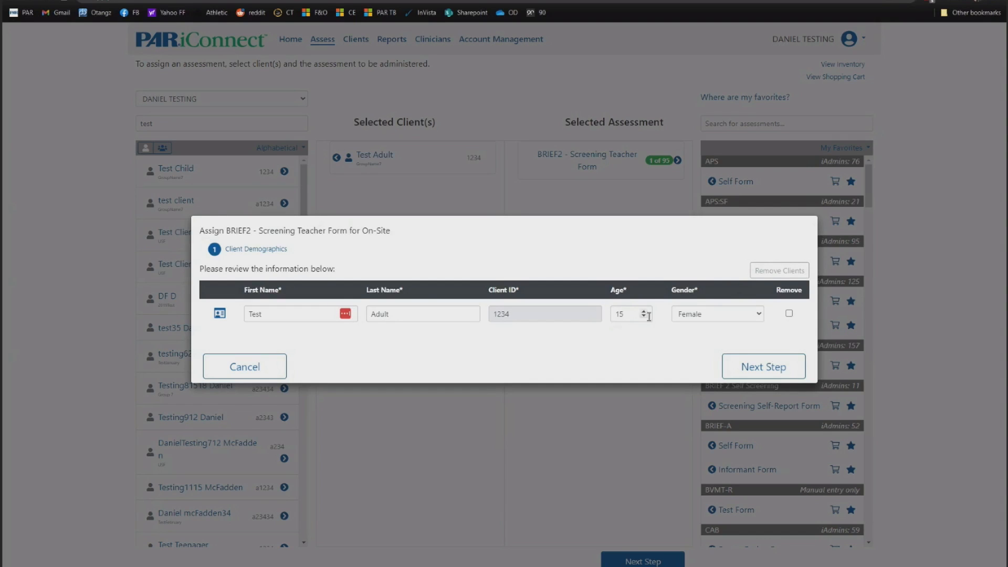
left_click(757, 370)
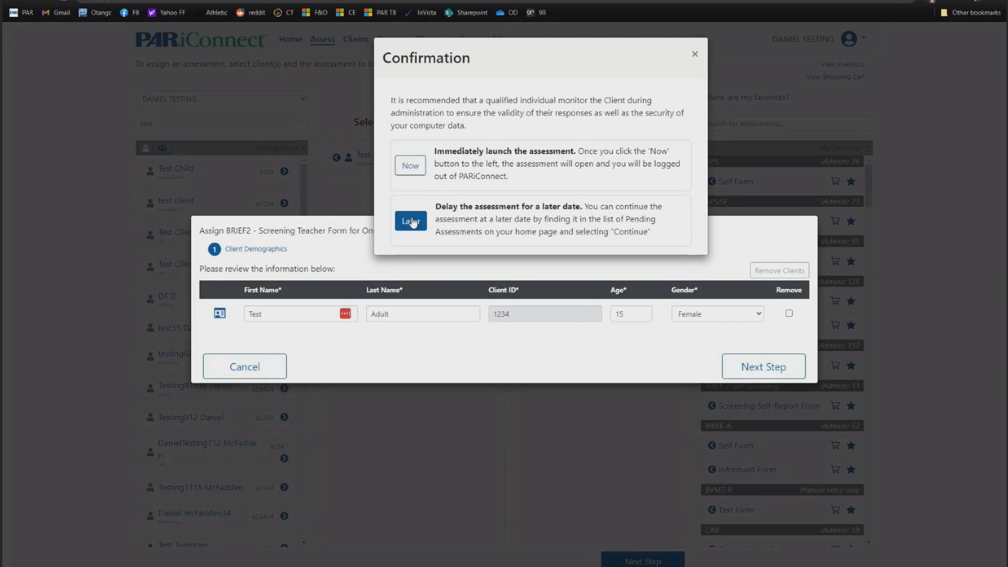
- Launch the teacher form now and enter the rater's name
left_click(411, 168)
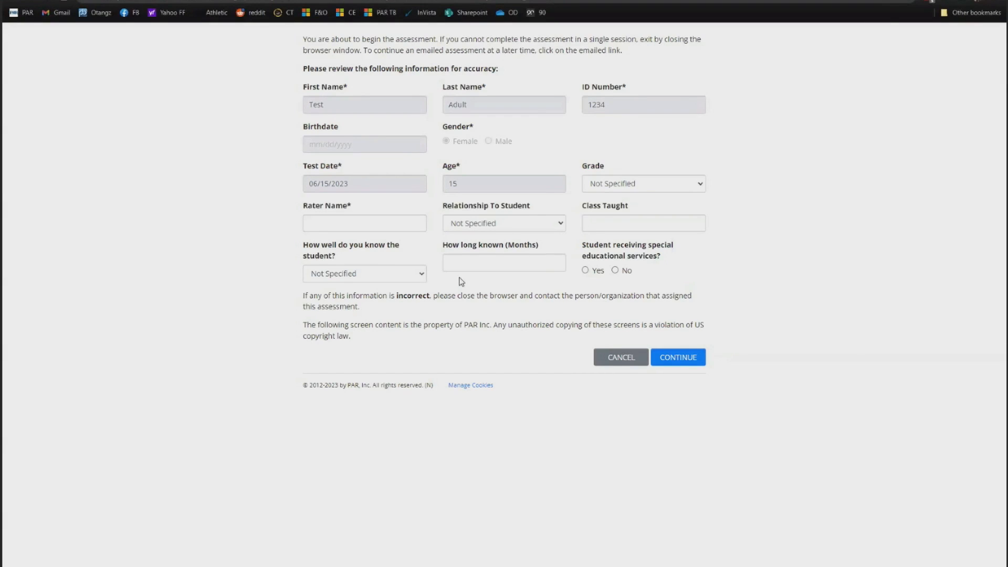
left_click(361, 217)
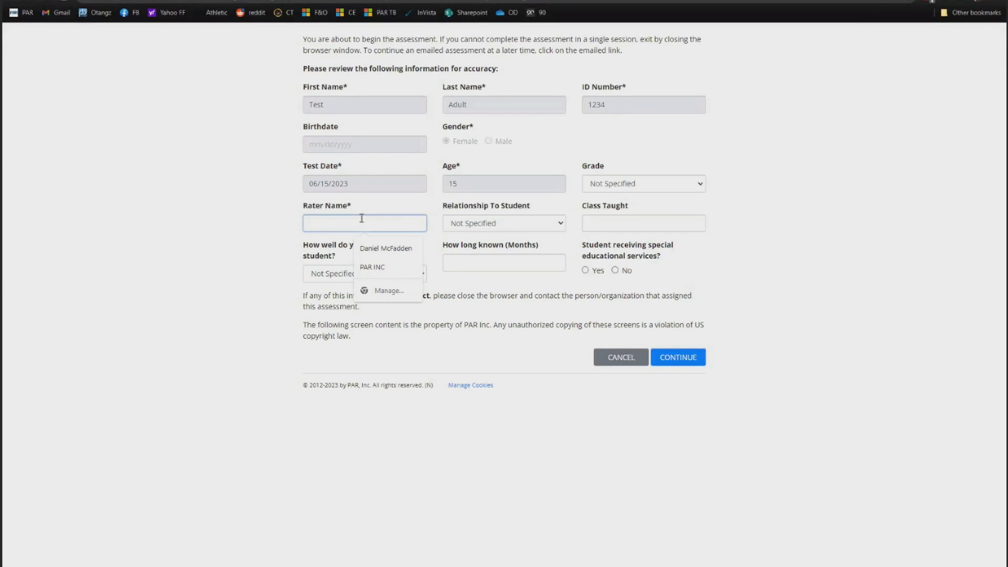
type("Teacher Smith")
- Answer every questionnaire item with Never, Sometimes or Often, ending with Often
left_click(657, 357)
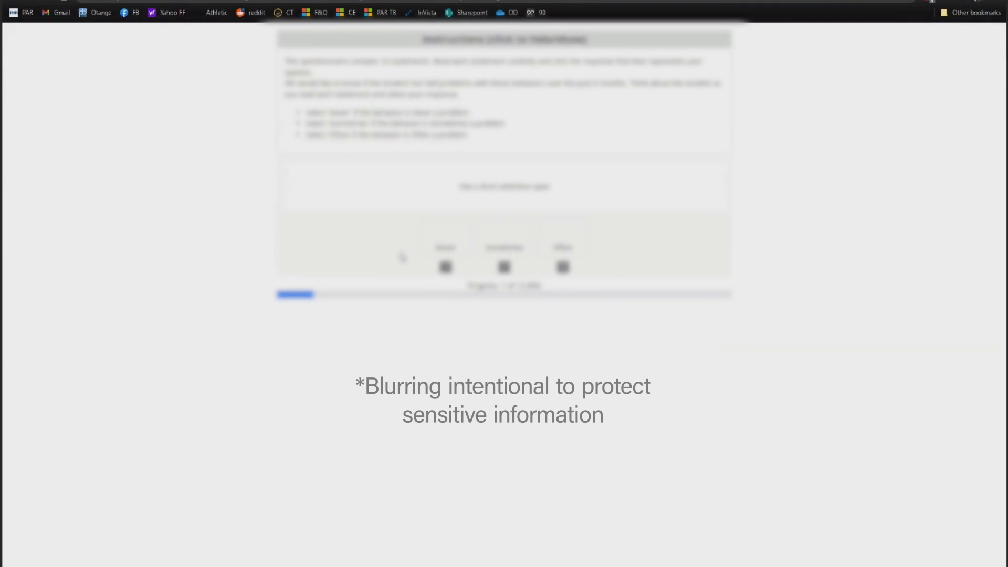
left_click(445, 246)
left_click(455, 246)
left_click(458, 247)
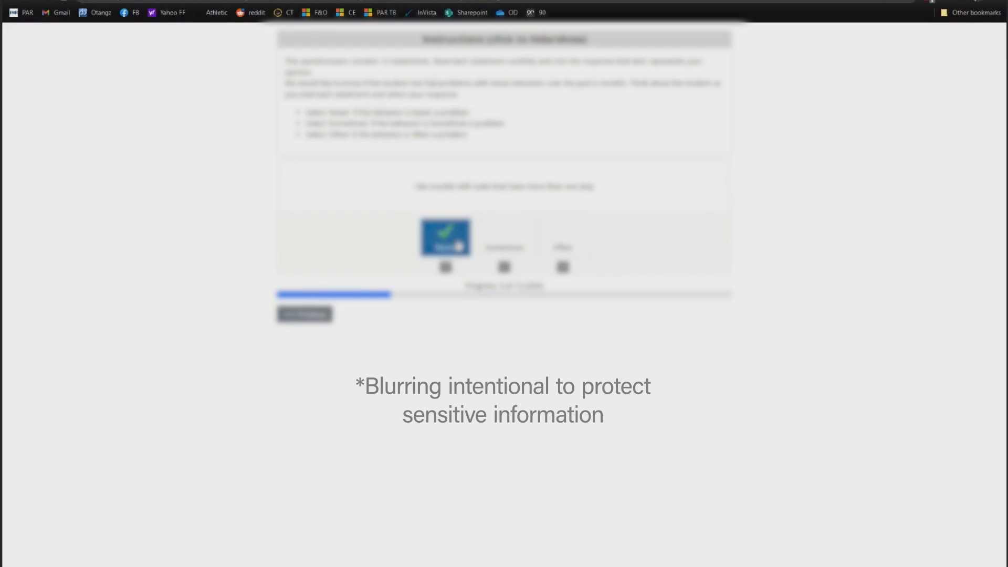
left_click(504, 245)
left_click(563, 245)
left_click(504, 246)
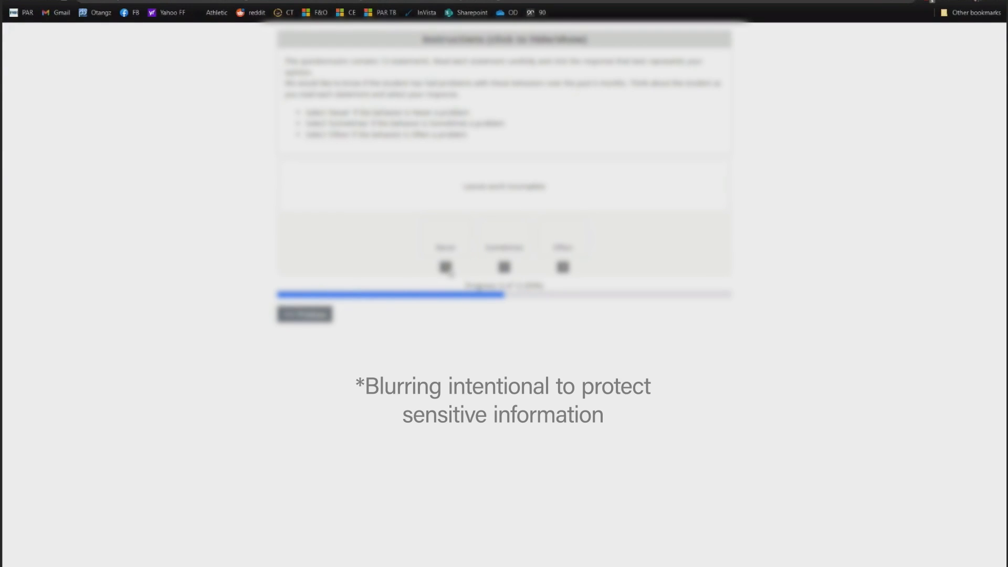
key("1")
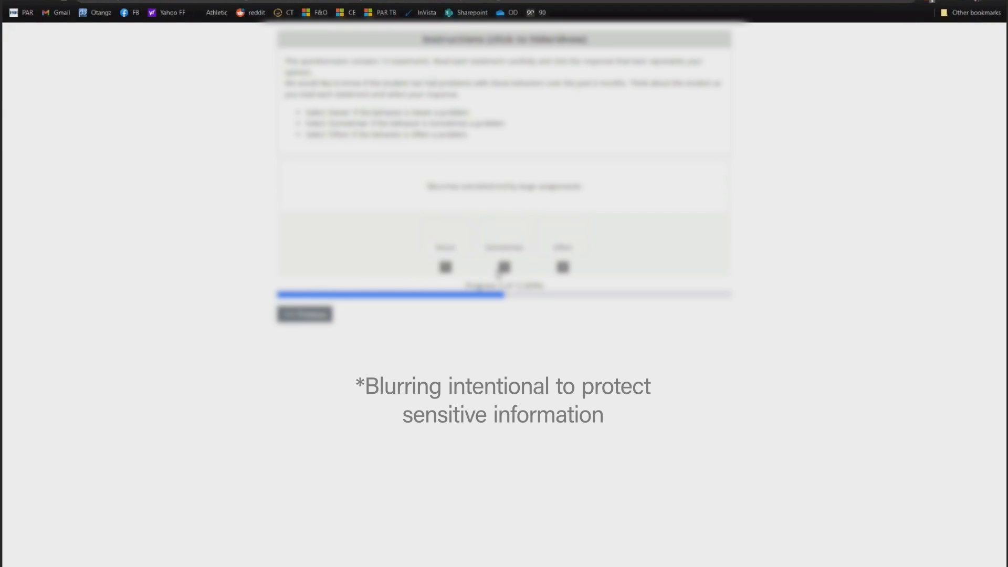
key("1")
key("2")
key("2")
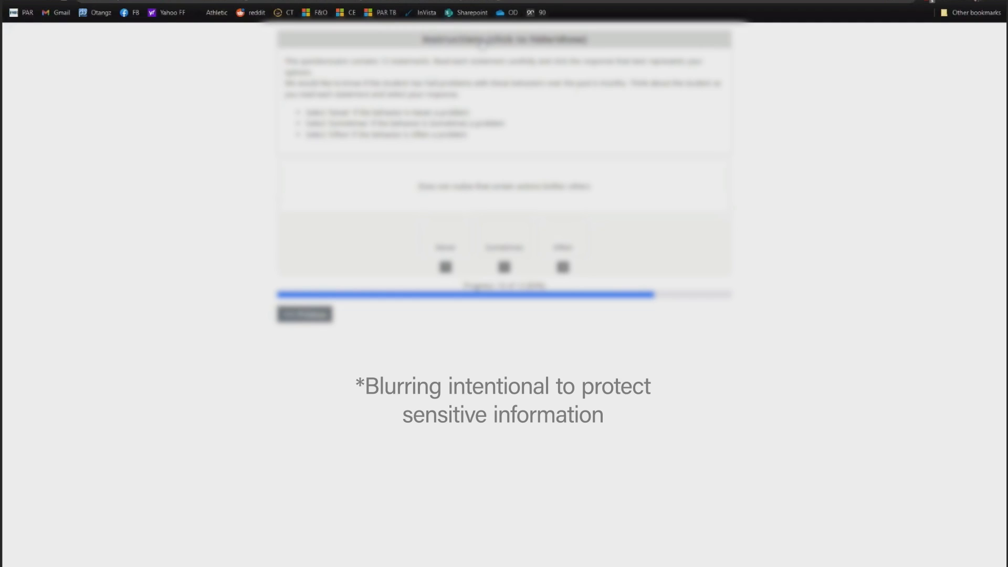
left_click(481, 42)
left_click(481, 42)
left_click(567, 223)
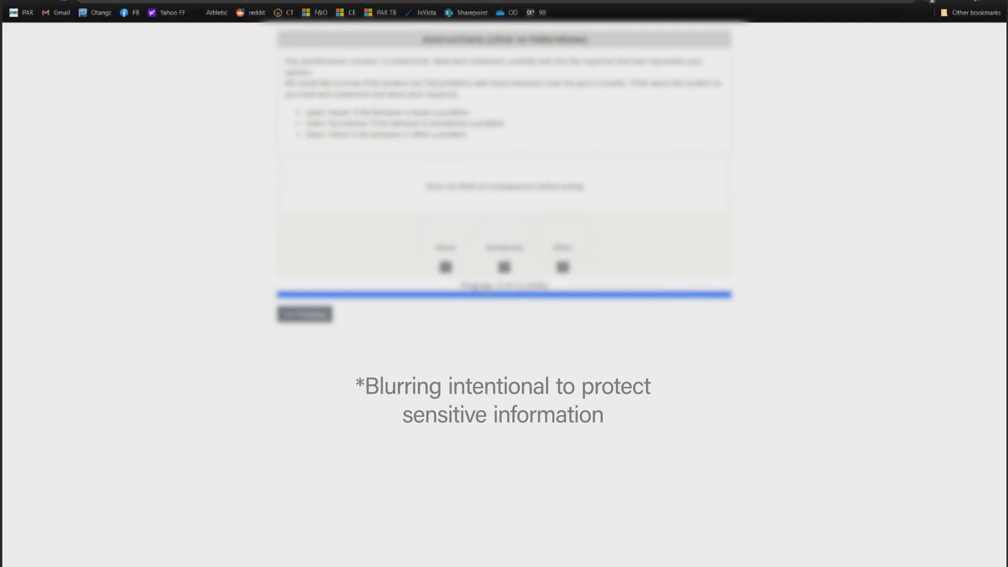
left_click(577, 245)
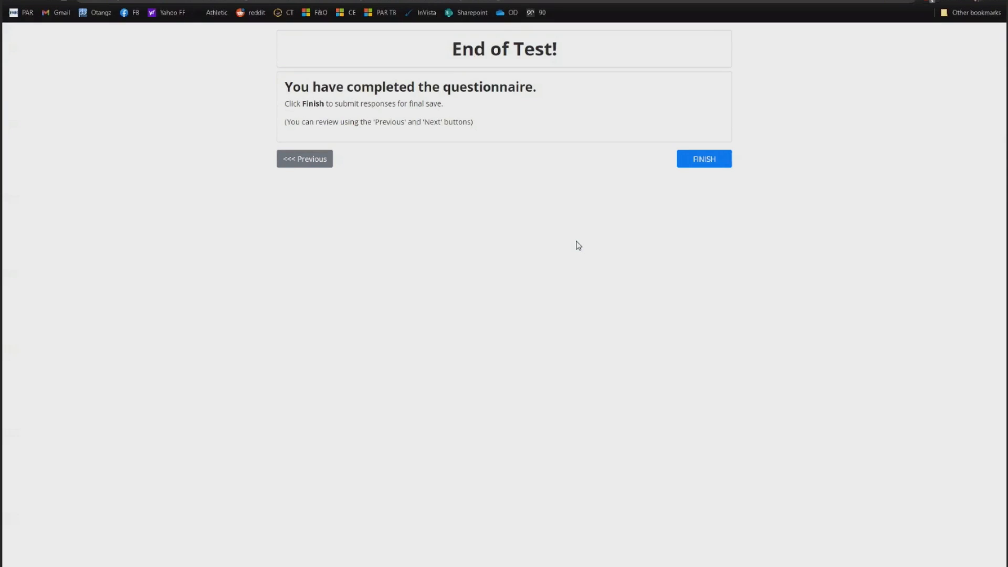
- Submit the finished questionnaire and dismiss the success message
left_click(704, 161)
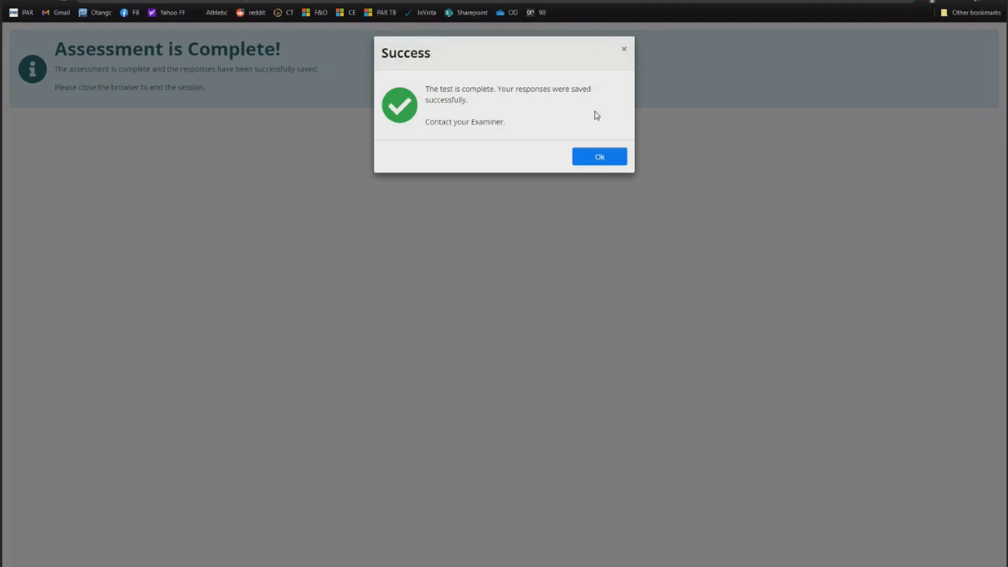
left_click(591, 156)
left_click(144, 1)
- Load the PARiConnect sign-in page via 'pariconnect' and fill in the saved login e-mail
type("pariconnect")
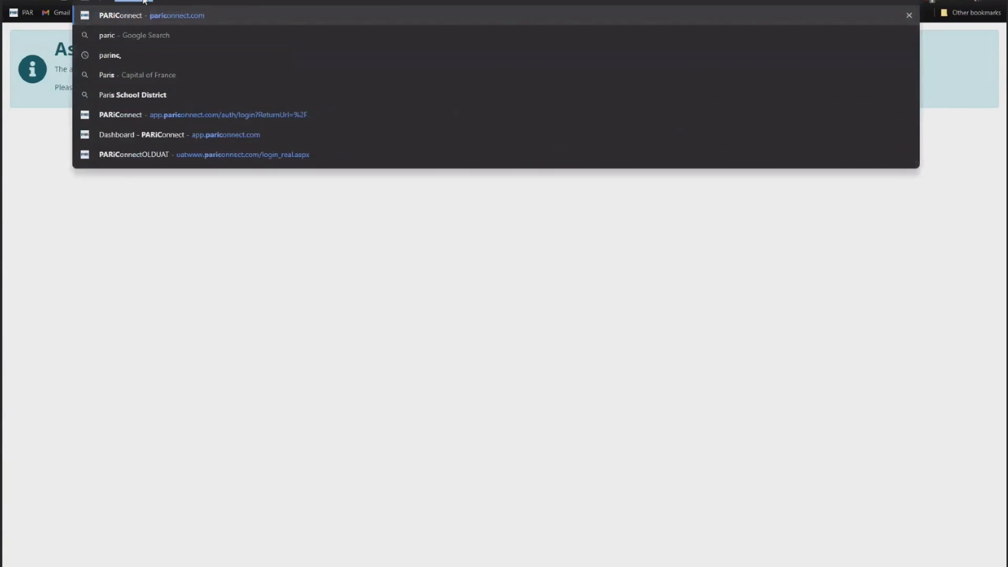
key("Return")
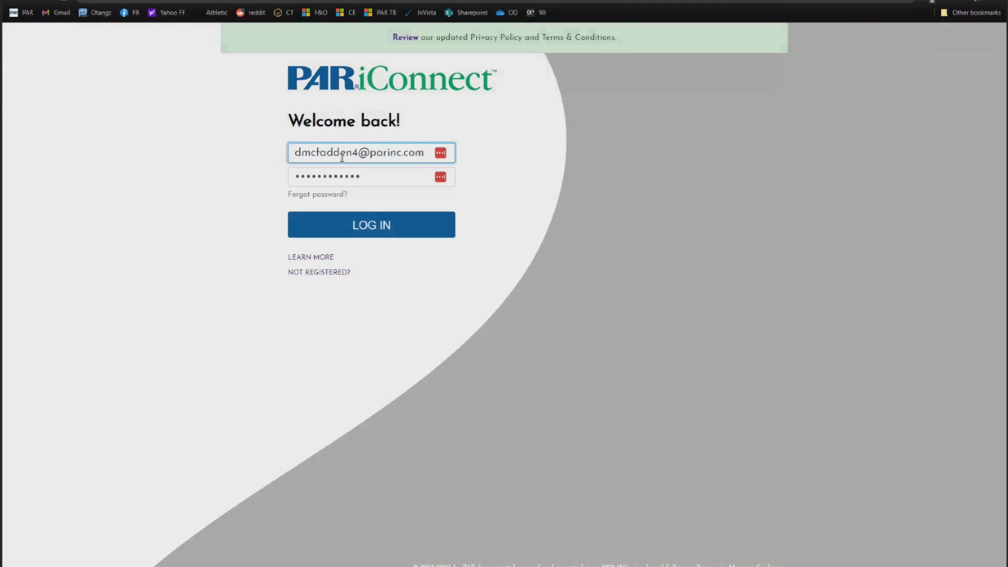
left_click(359, 152)
left_click(395, 181)
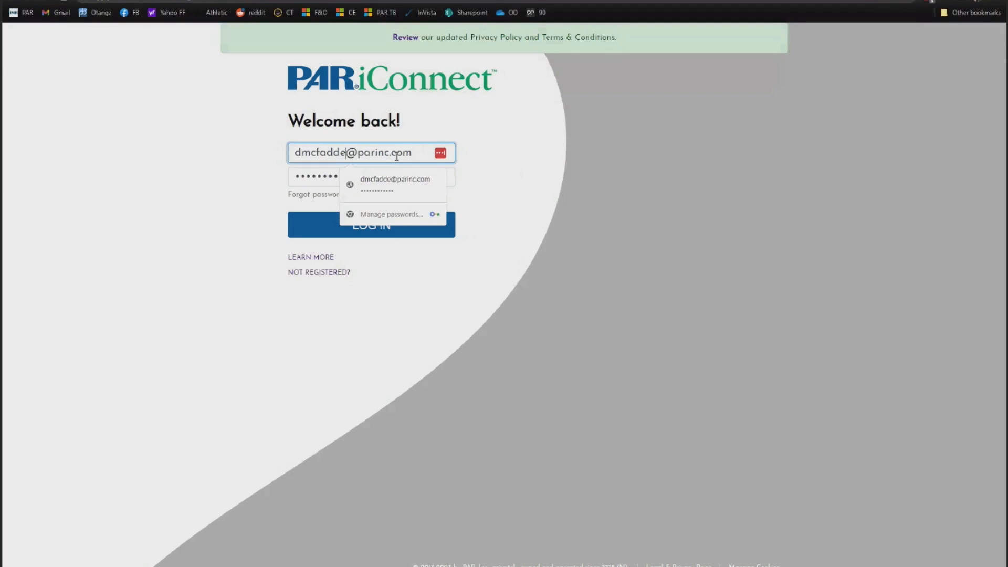
left_click(341, 179)
left_click(341, 179)
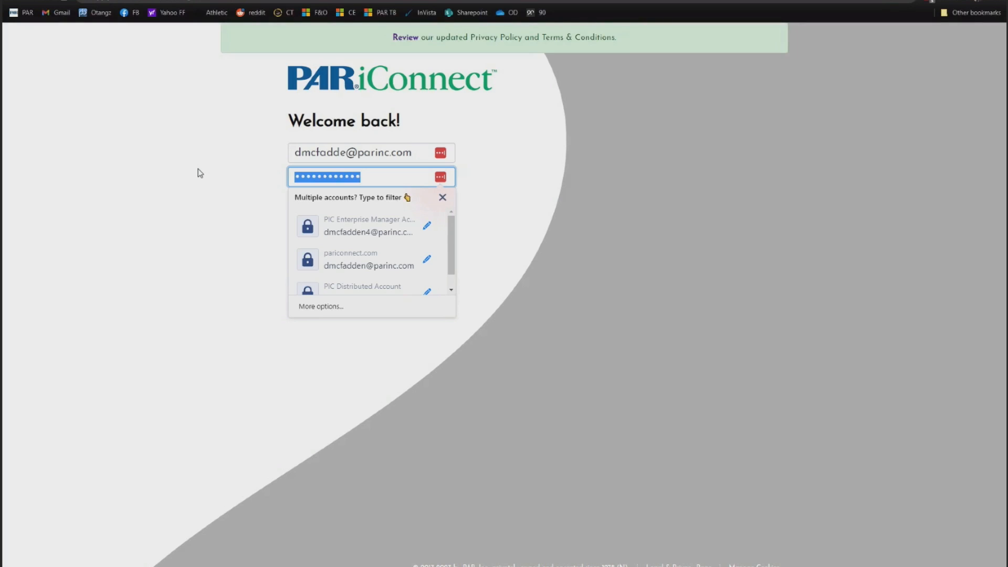
- Enter the account password, sign in, and choose the group
type("•••")
key("BackSpace")
key("BackSpace")
key("BackSpace")
type("••••••••••••")
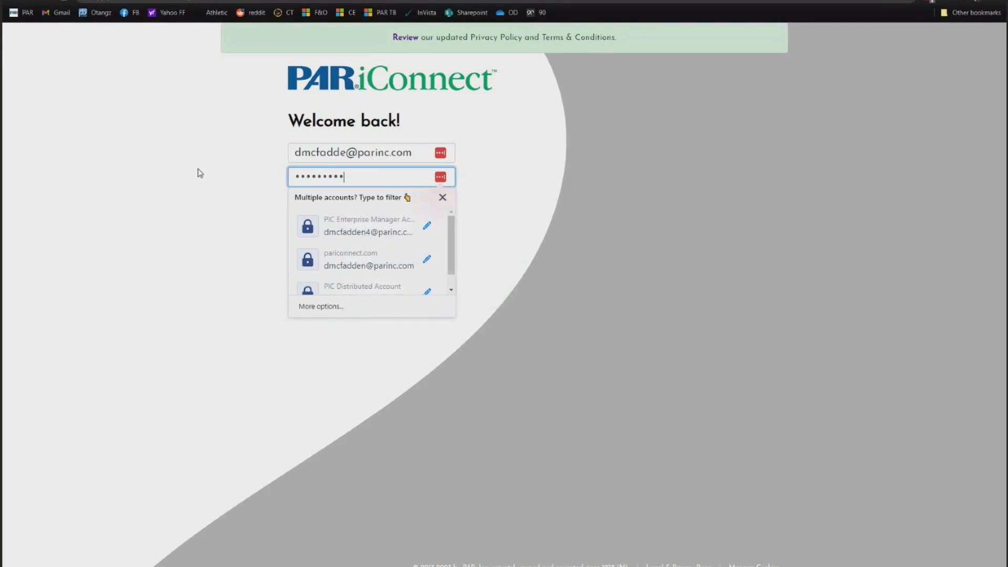
key("Return")
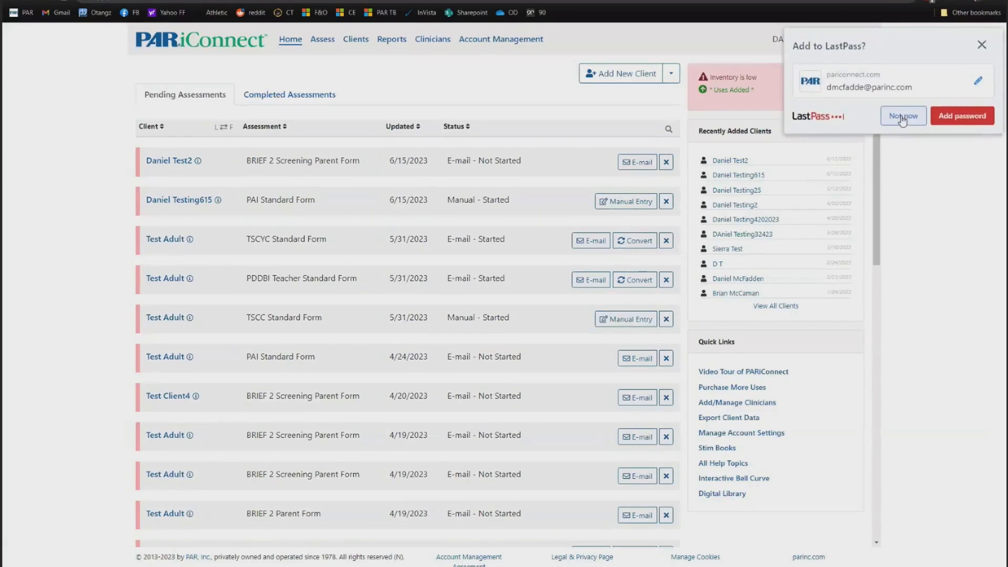
left_click(902, 115)
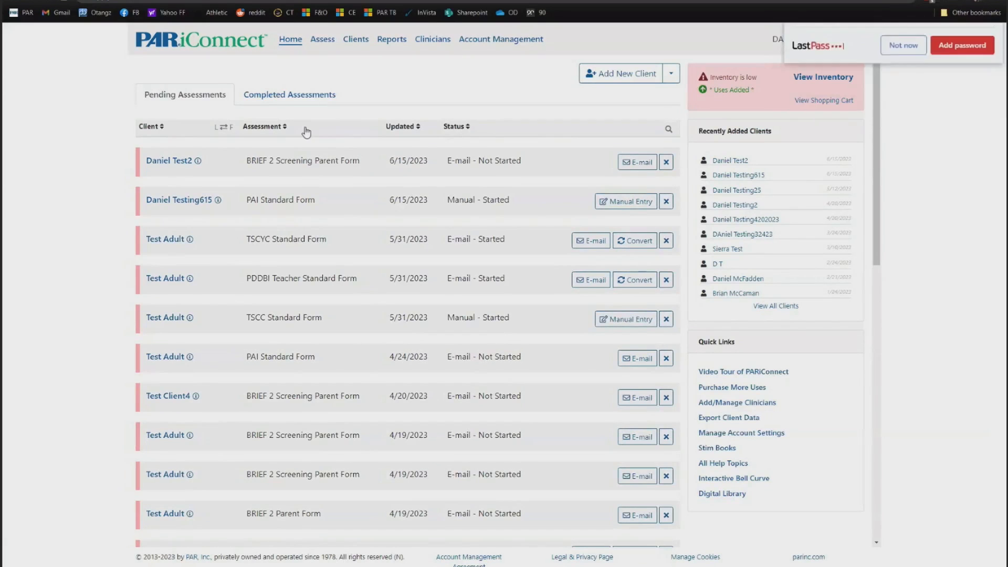
- Run the report for Test Adult's completed teacher form from Completed Assessments and scroll to the options
left_click(288, 95)
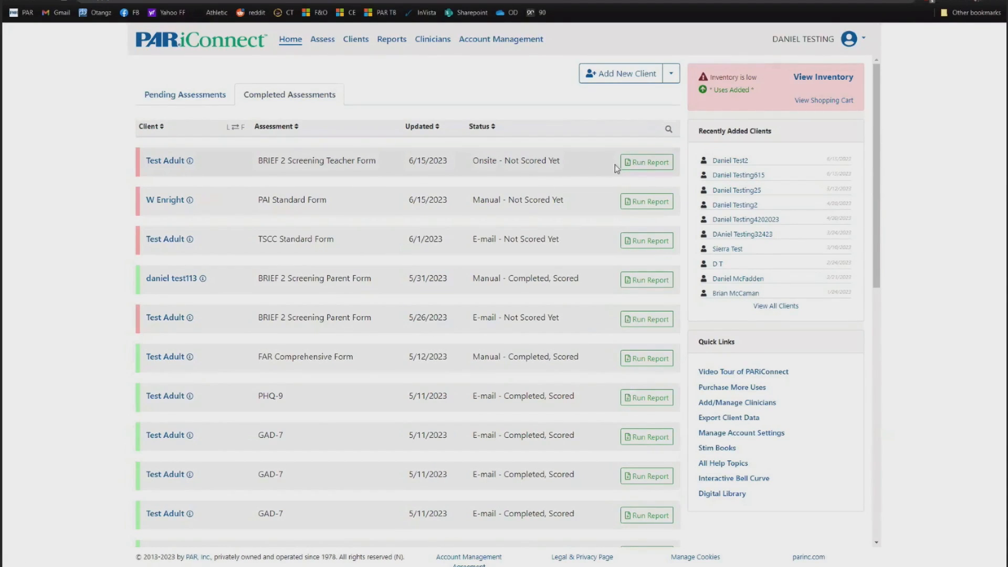
left_click(644, 164)
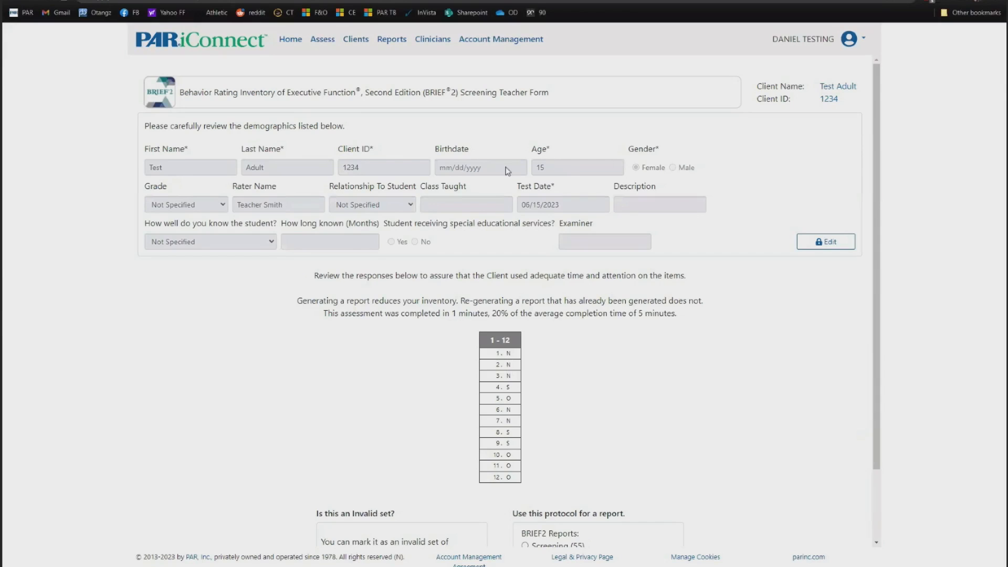
left_click(825, 241)
scroll(388, 173, "down", 2)
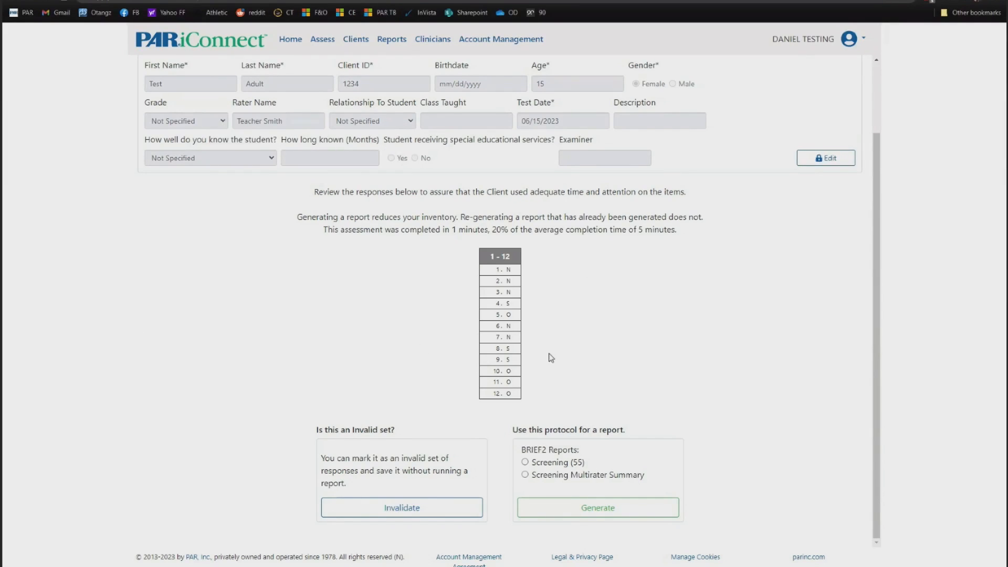
- Generate the BRIEF2 Screening (55) report and accept using one report from inventory
left_click(545, 465)
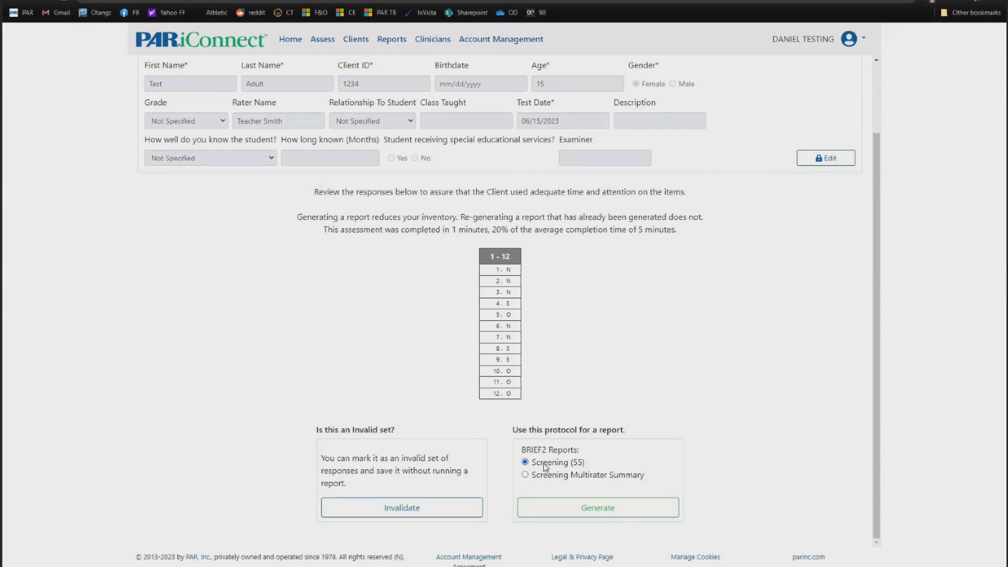
left_click(601, 509)
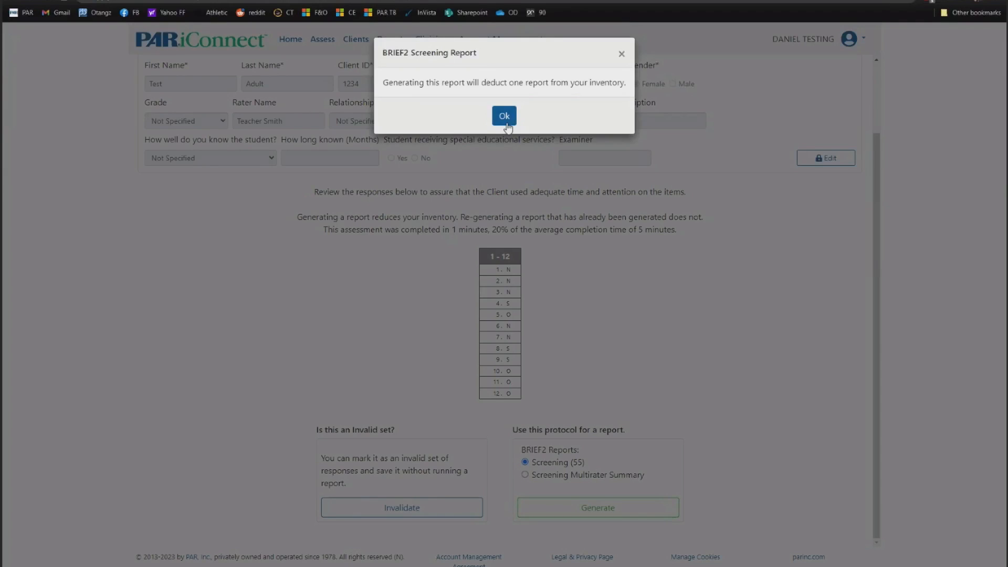
left_click(507, 124)
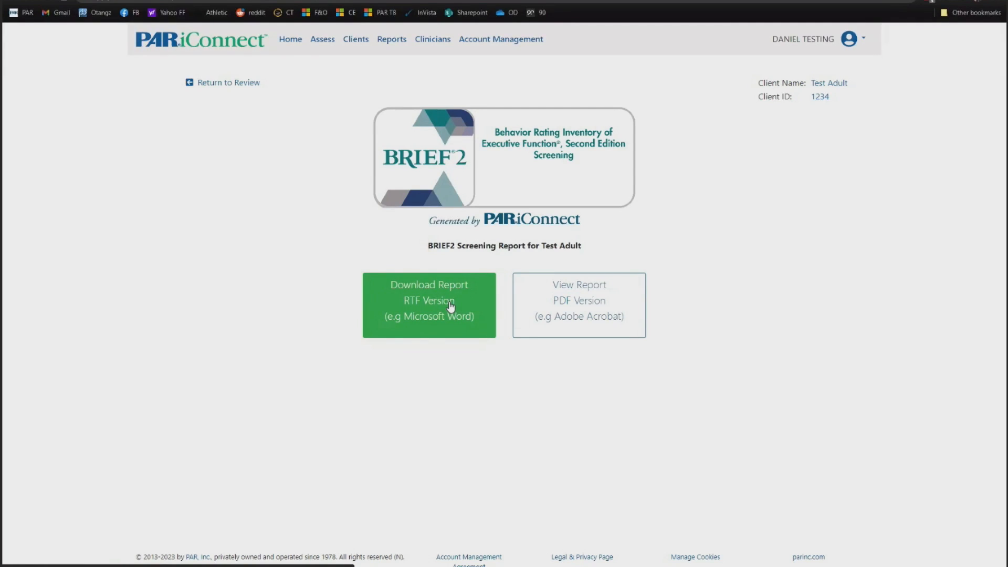
left_click(582, 315)
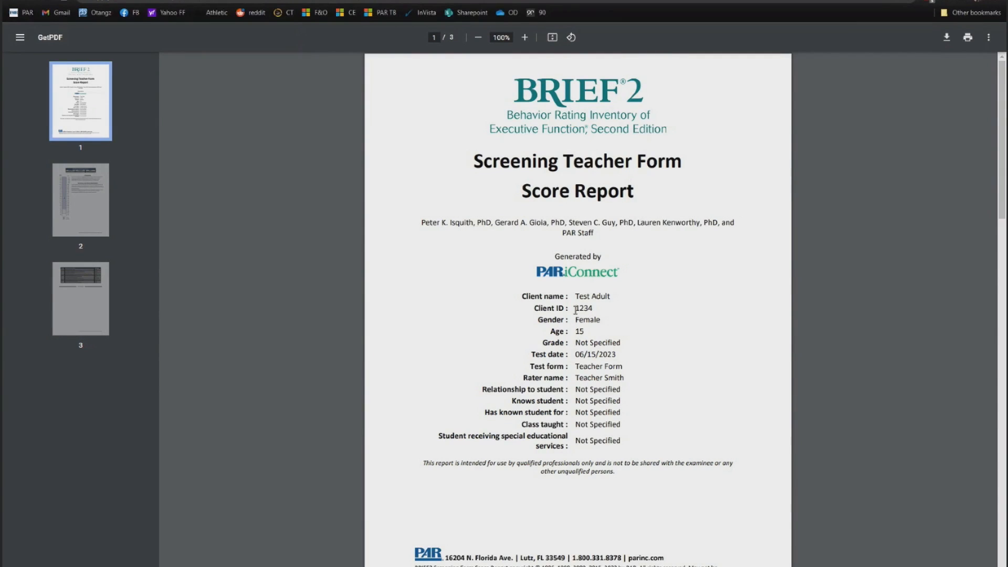
scroll(537, 286, "down", 5)
scroll(538, 286, "up", 4)
scroll(538, 286, "up", 2)
right_click(655, 253)
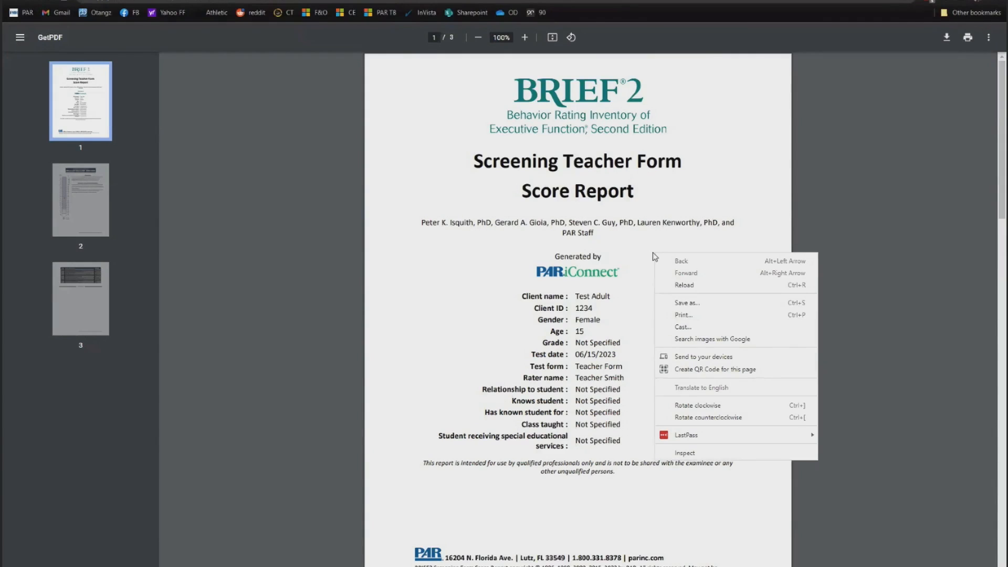
left_click(578, 249)
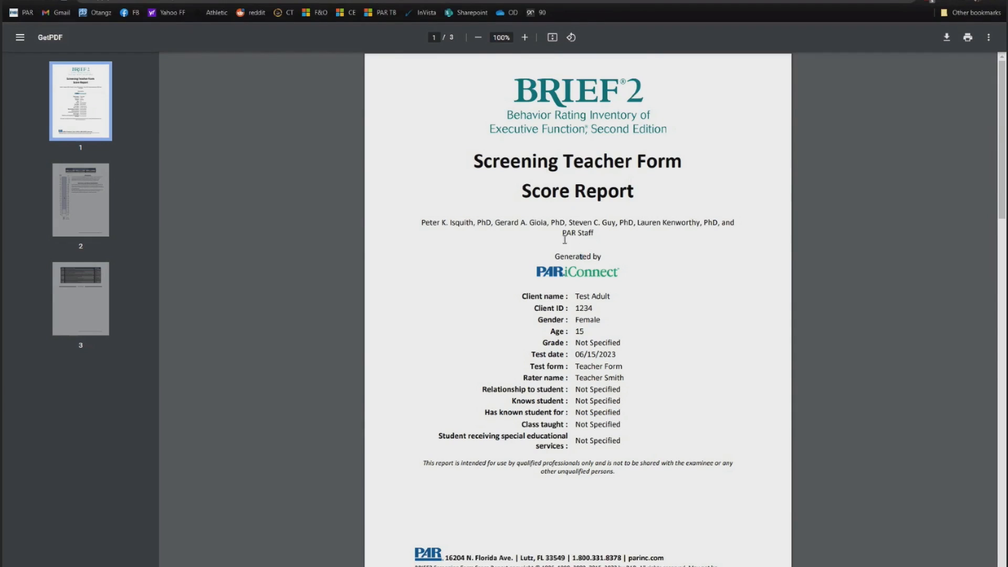
key("ctrl+w")
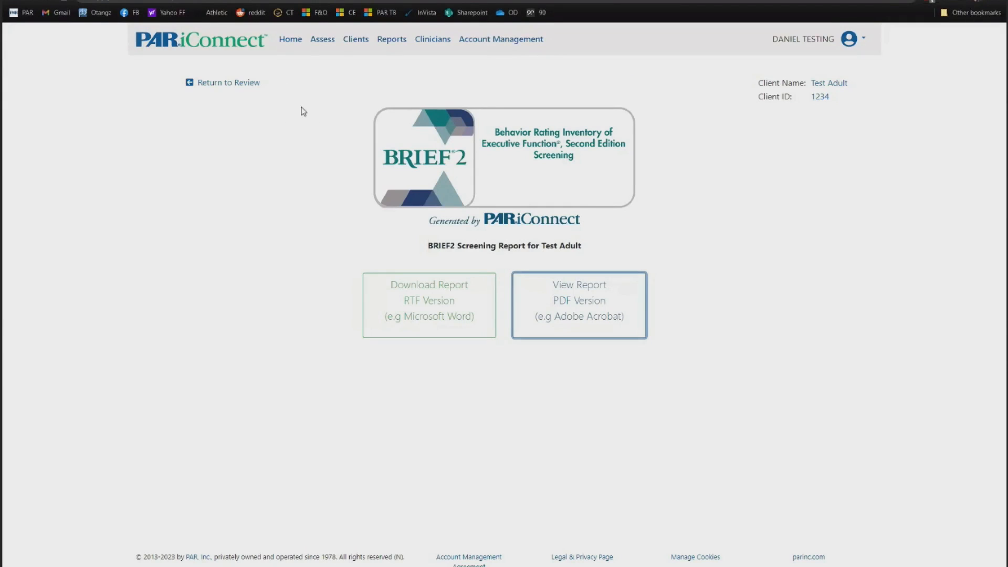
- Go back to the Home dashboard listing pending assessments
left_click(287, 46)
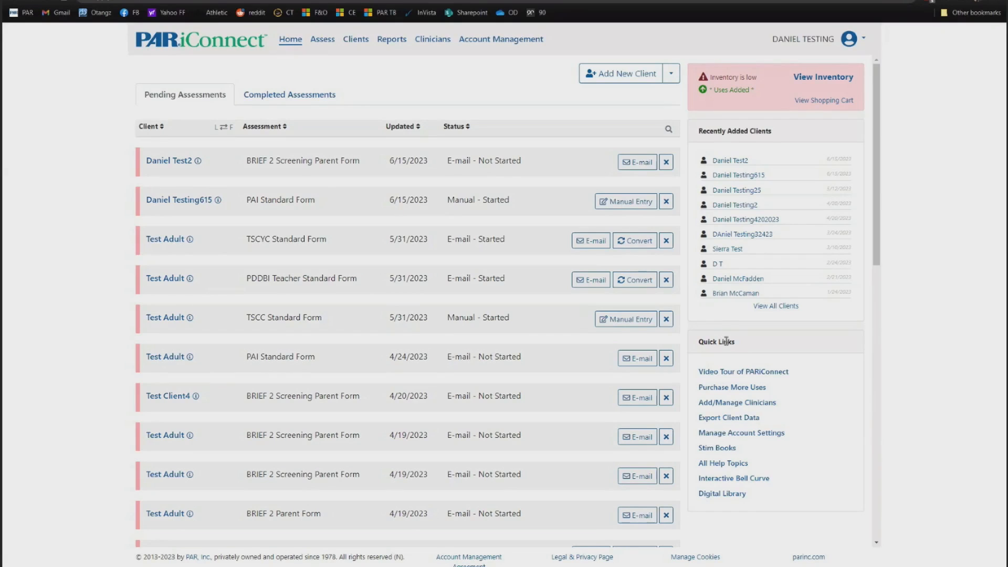
- Preview the Interactive Bell Curve, then open the CTI Manual from the Digital Library
left_click(747, 478)
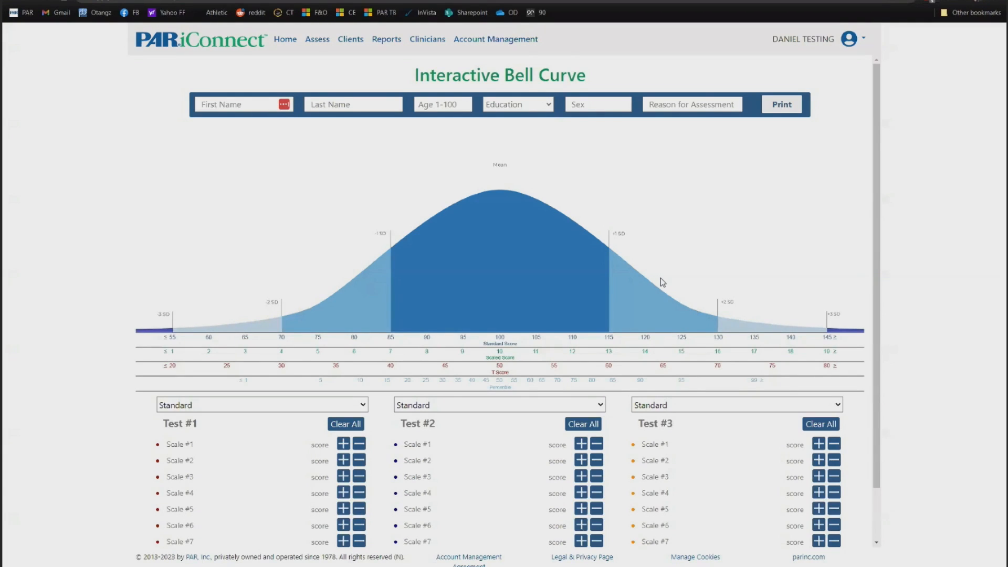
left_click(285, 44)
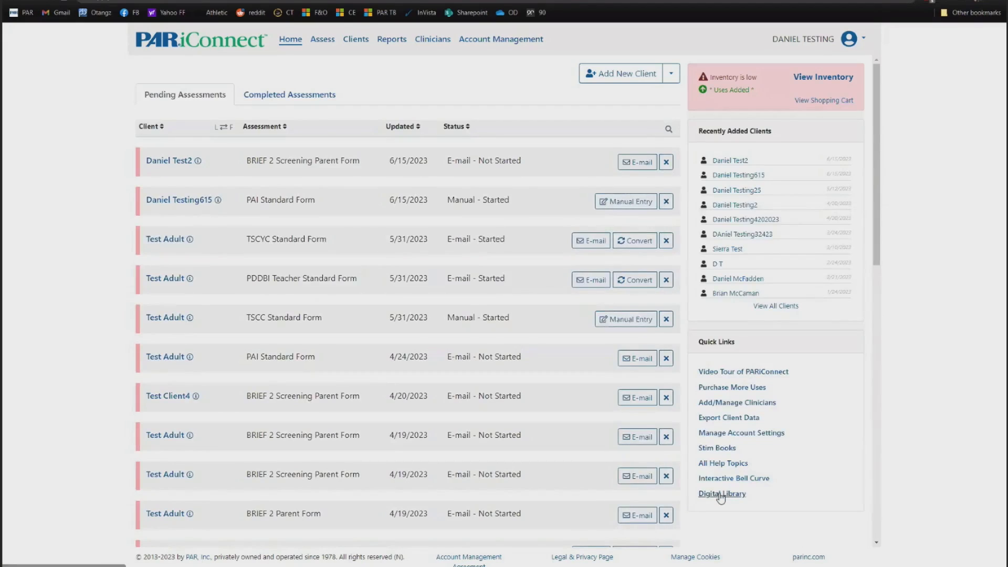
left_click(721, 494)
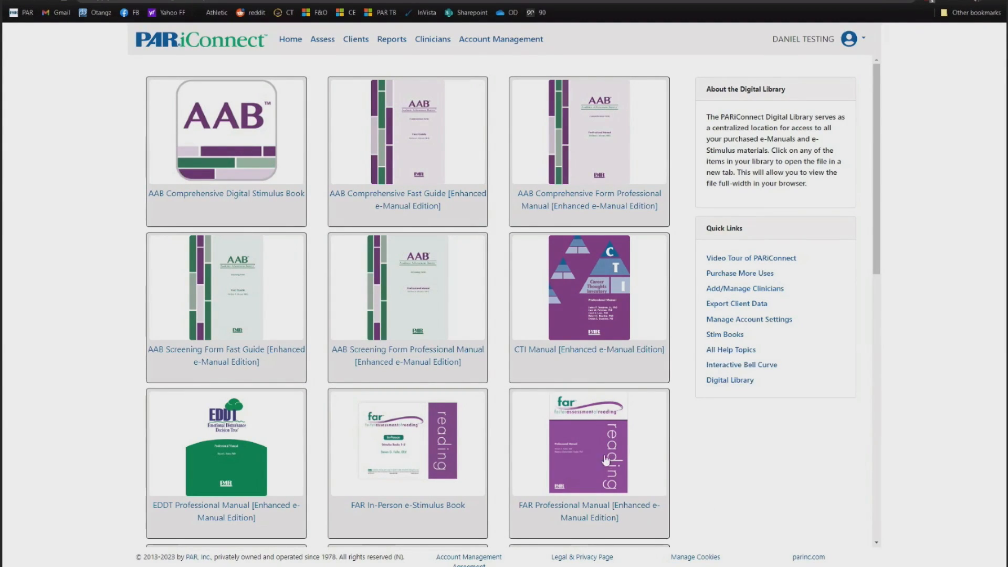
left_click(587, 355)
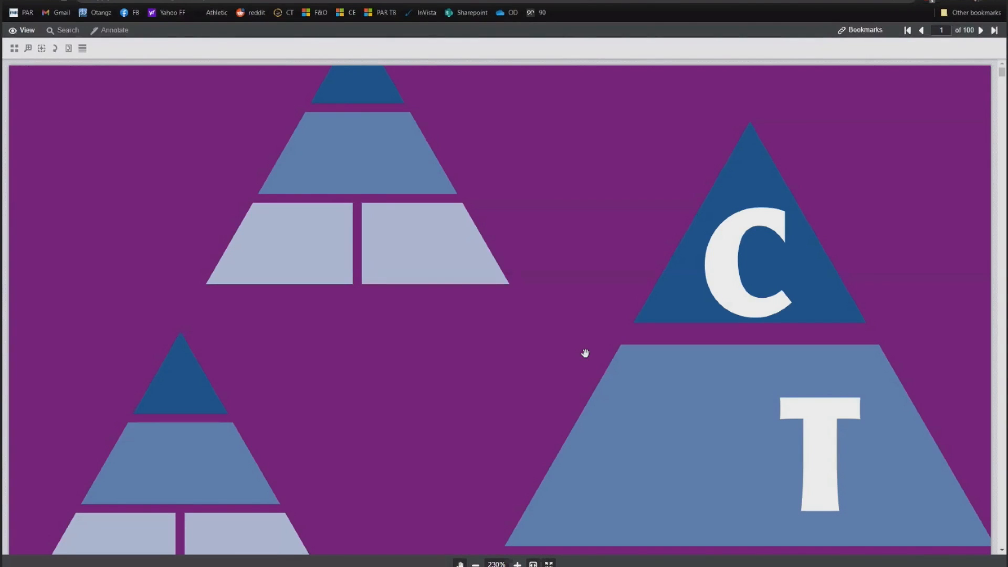
- Zoom the CTI Manual out and search it for 'normative', jumping to the page-60 match
left_click(475, 564)
left_click(475, 565)
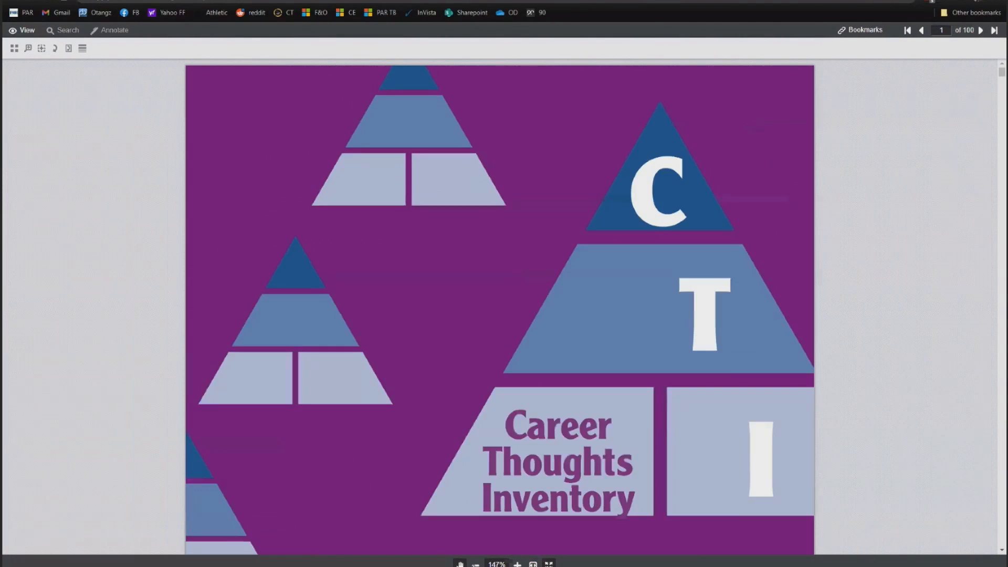
left_click(475, 565)
left_click(475, 565)
left_click(475, 565)
scroll(442, 436, "down", 13)
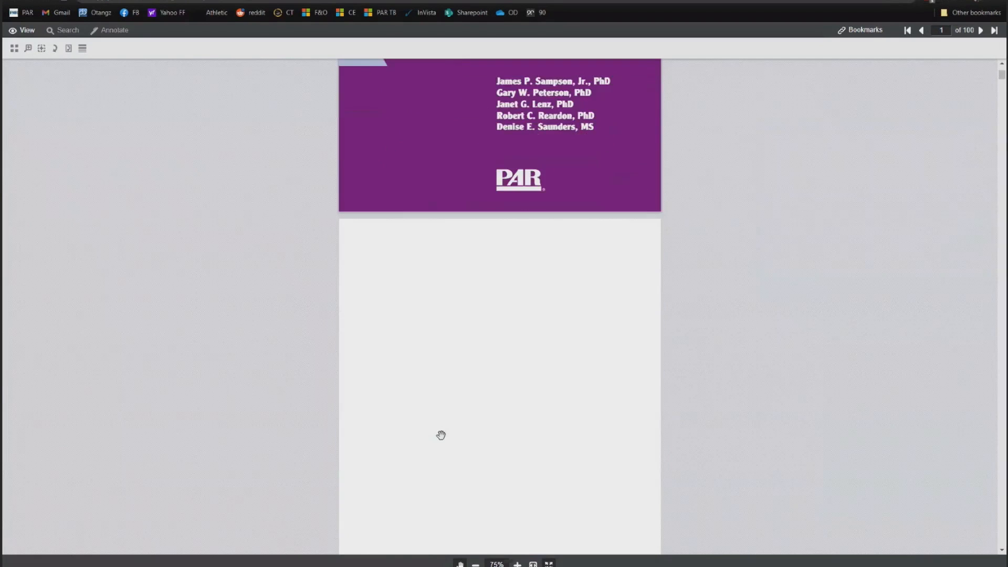
scroll(442, 435, "up", 12)
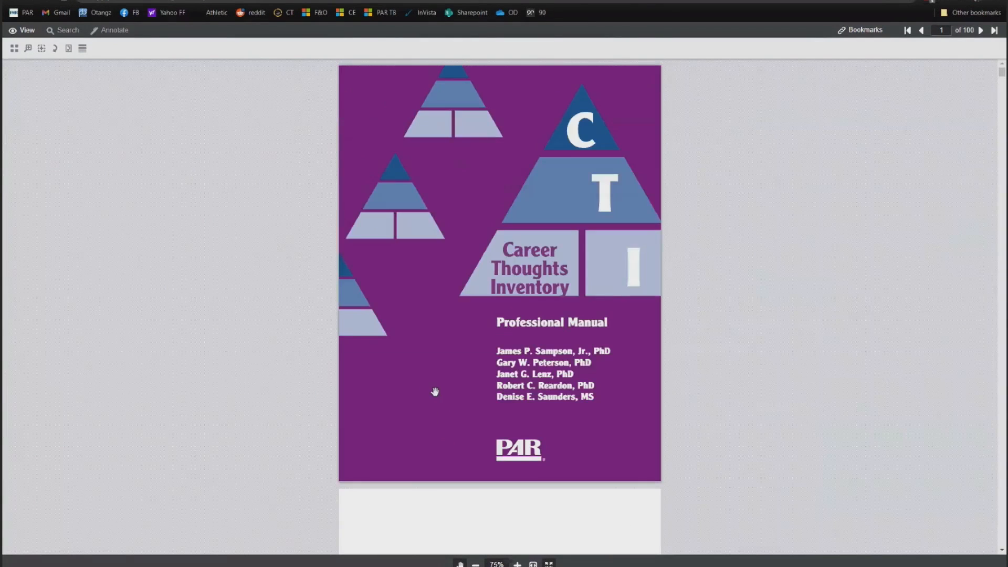
left_click(63, 32)
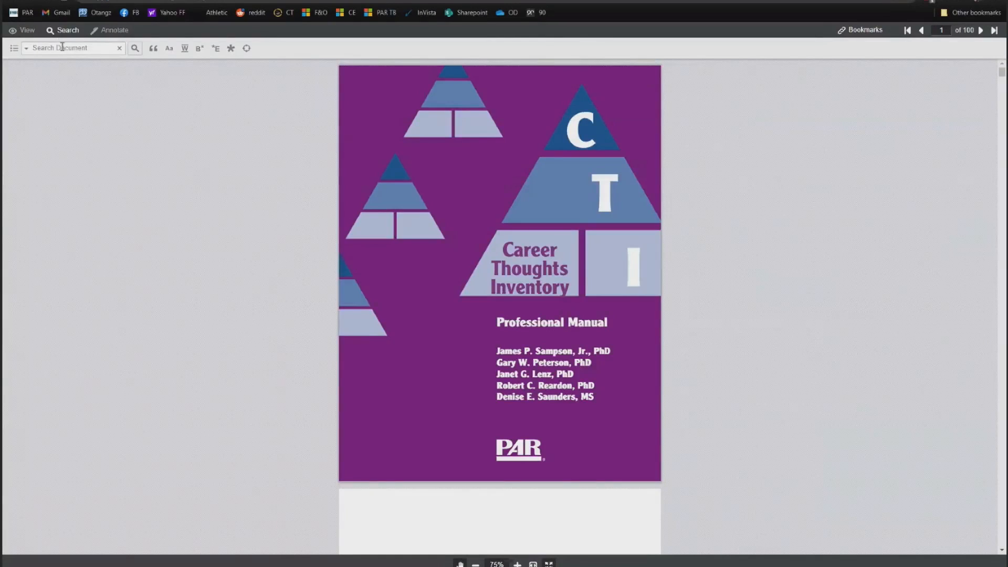
type("normative")
key("Return")
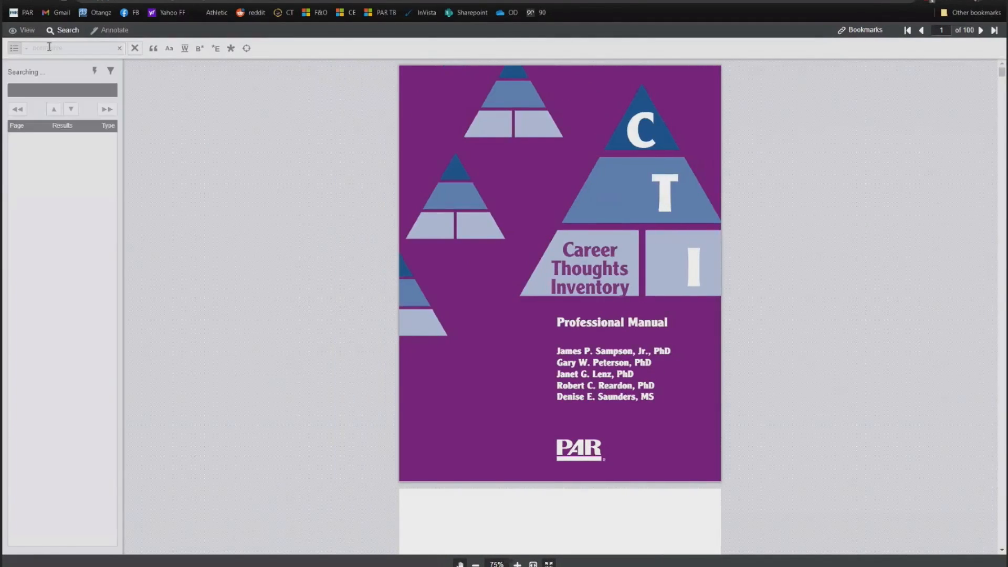
scroll(56, 286, "down", 10)
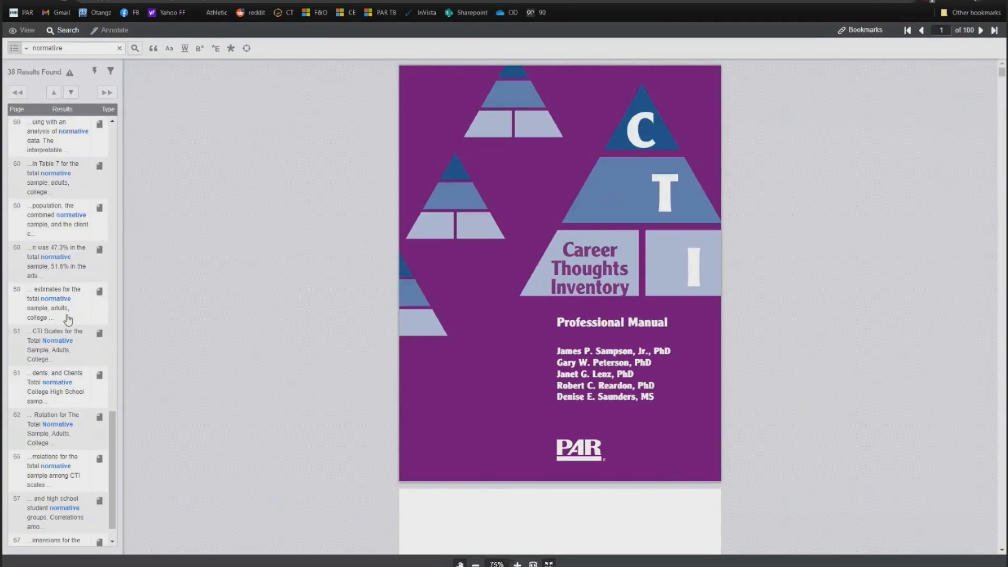
left_click(65, 298)
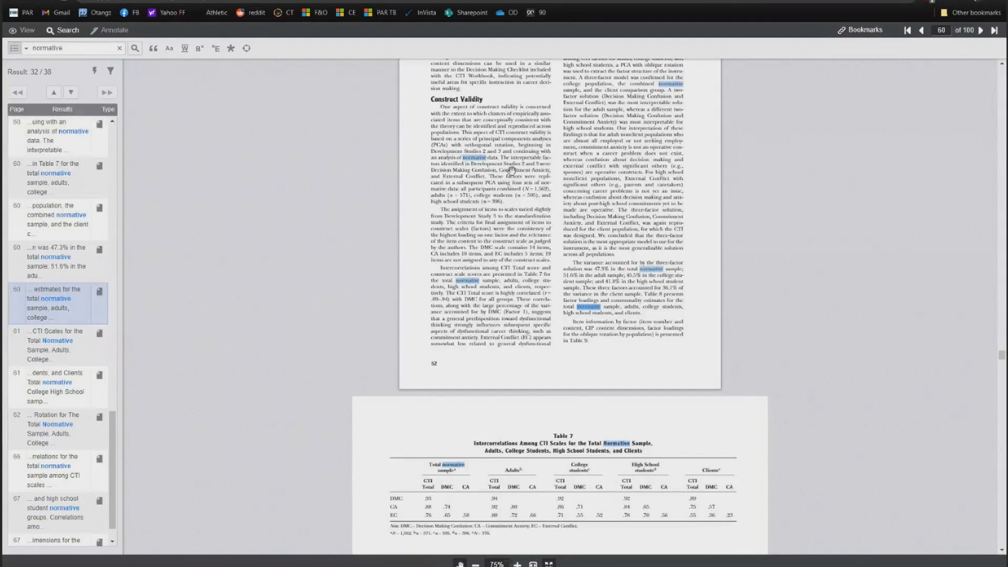
scroll(576, 278, "up", 3)
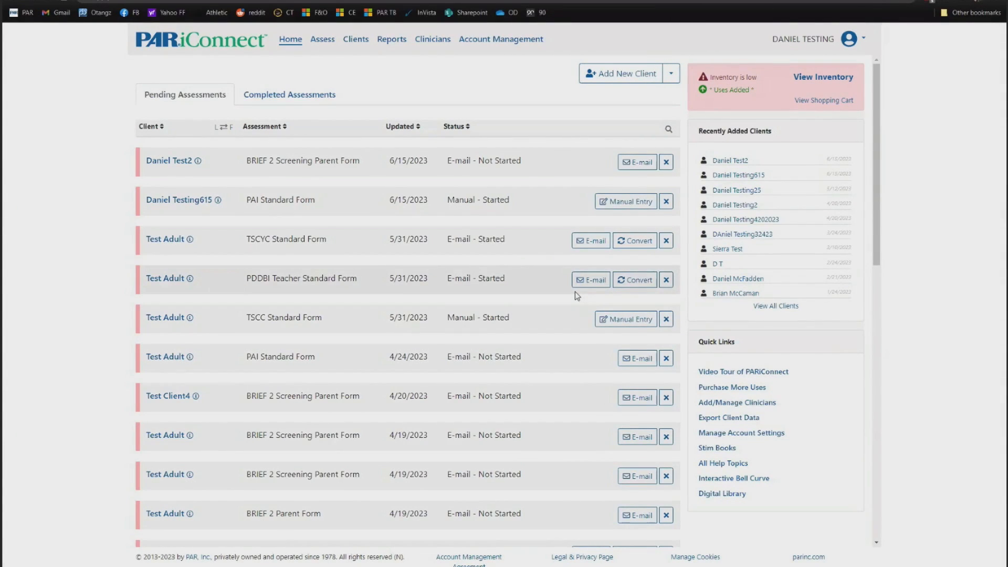
- Search the Clients list for 'ota' to find the Otangz clients
left_click(355, 42)
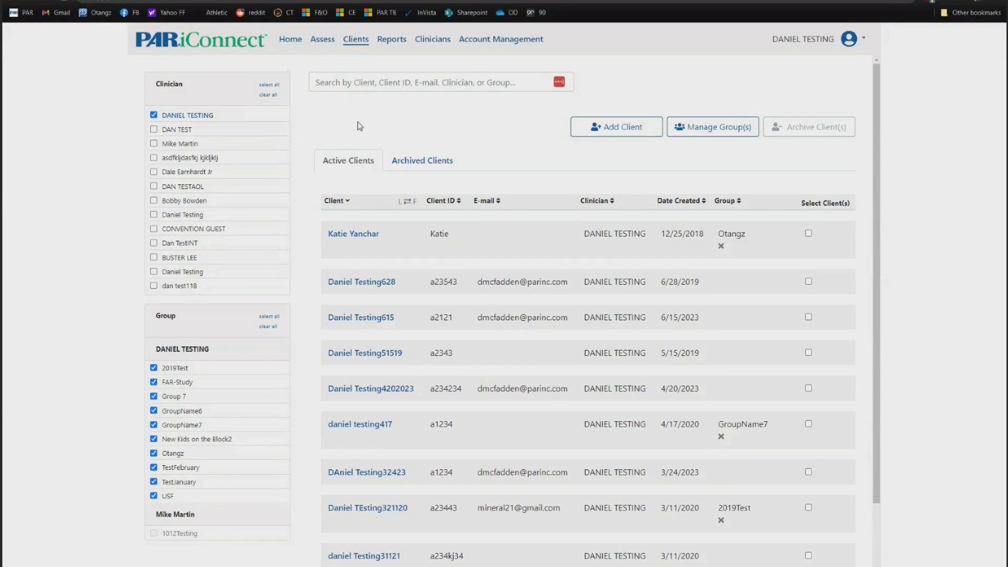
left_click(375, 82)
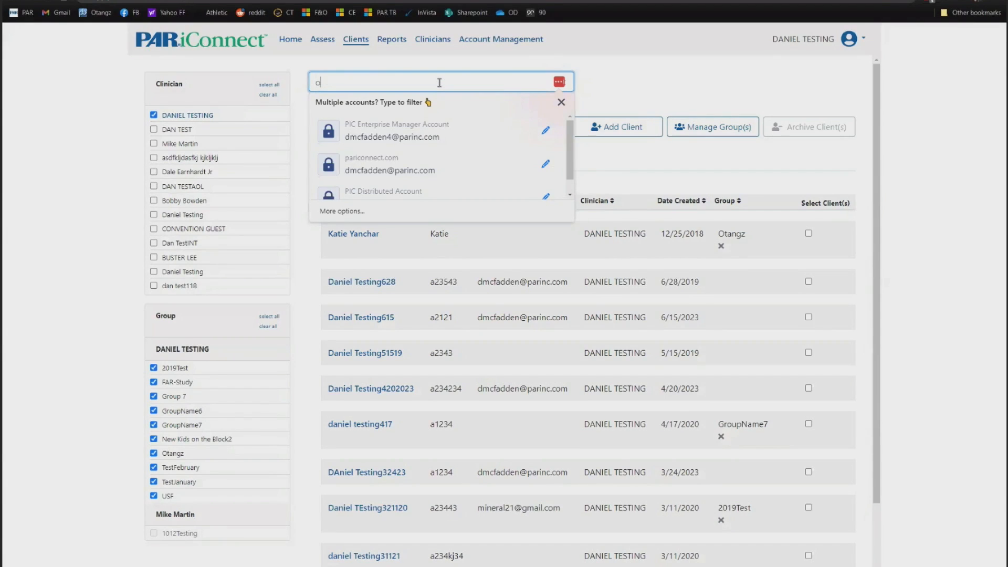
type("otz")
key("BackSpace")
type("a")
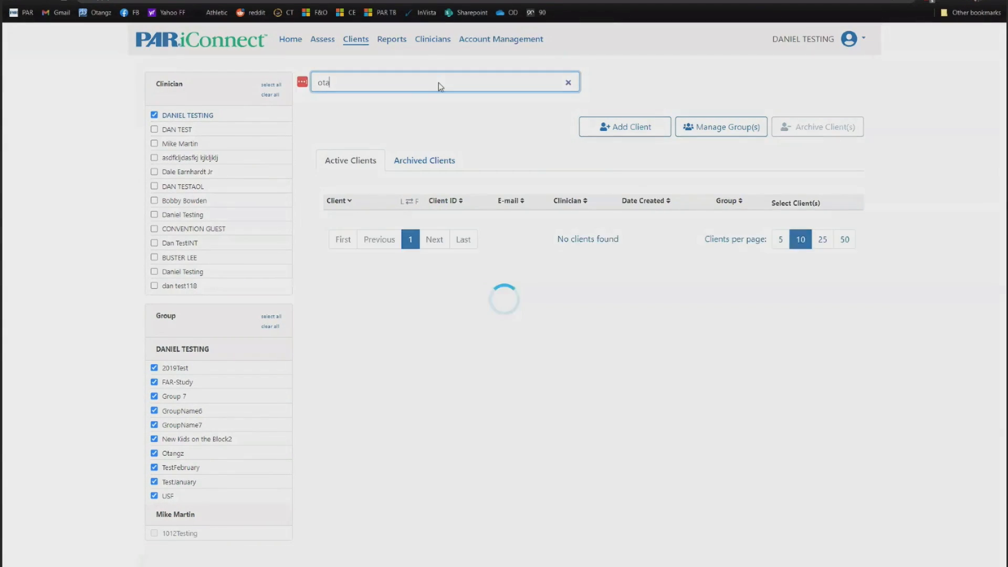
- Open the third matching client's record, then bring up the Reports list
scroll(698, 279, "down", 3)
scroll(705, 304, "up", 2)
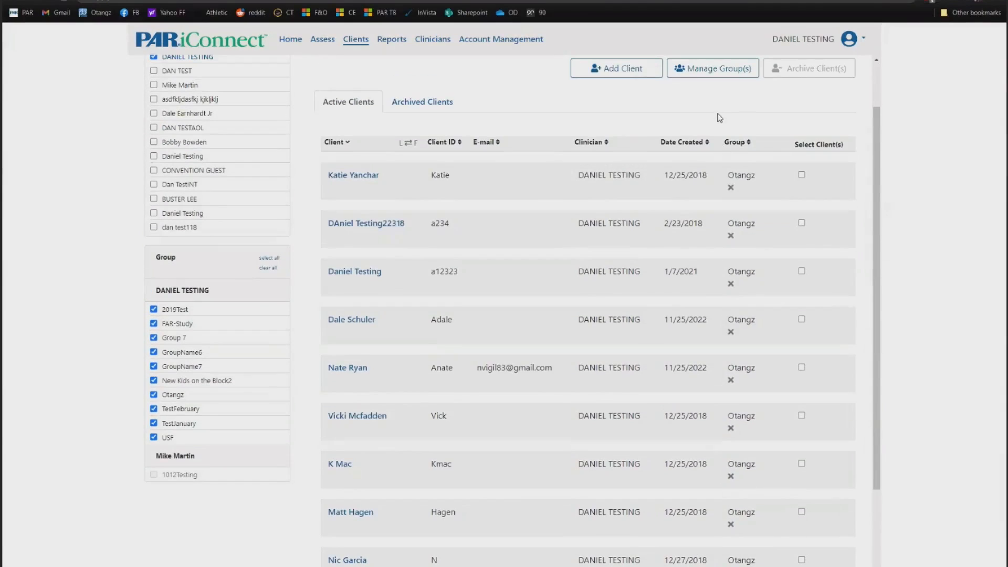
scroll(652, 359, "down", 2)
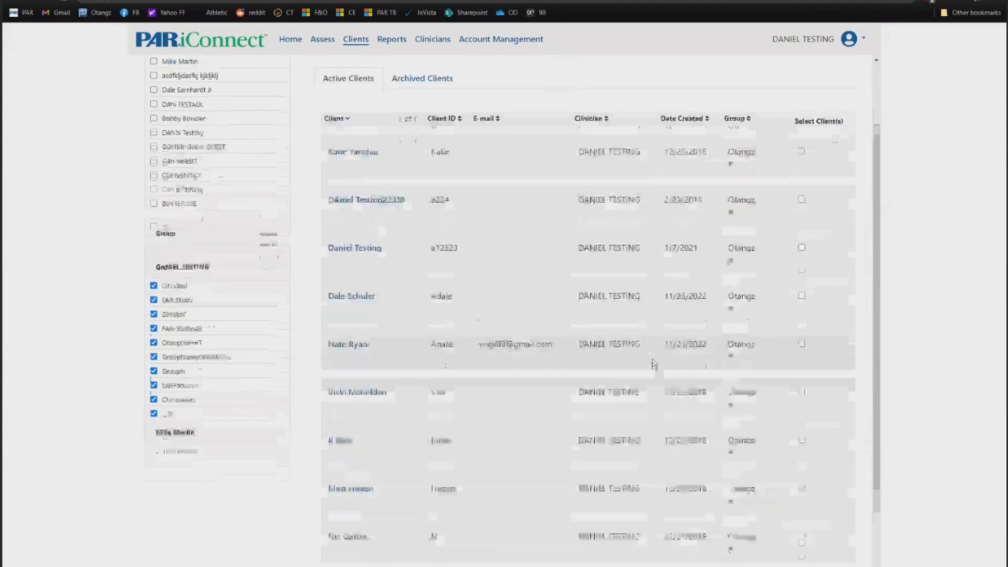
scroll(625, 420, "up", 3)
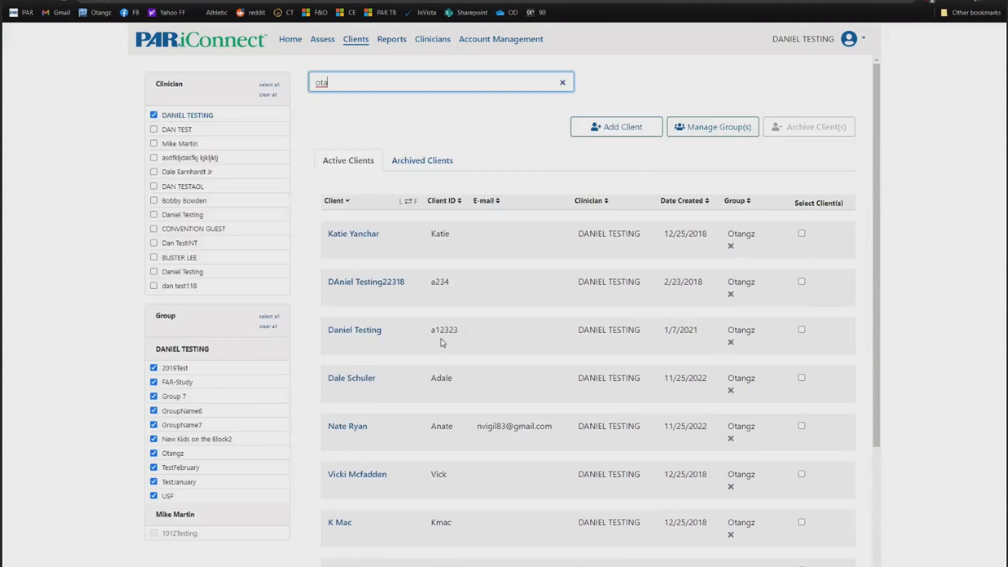
left_click(356, 331)
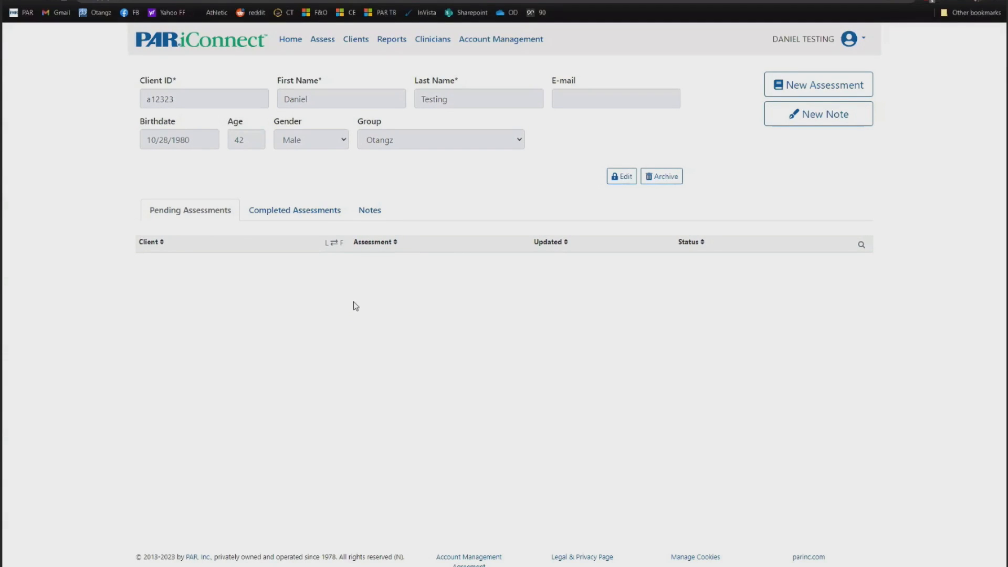
left_click(396, 44)
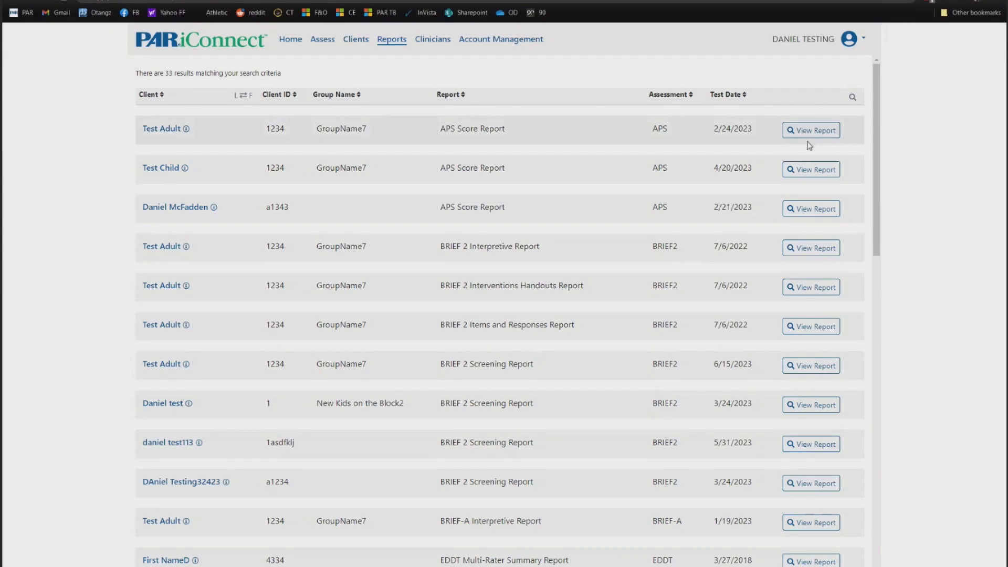
- Filter reports to client 'test', client ID 12 and BRIEF-A Interpretive Report, then open Clinicians
left_click(807, 328)
left_click(852, 97)
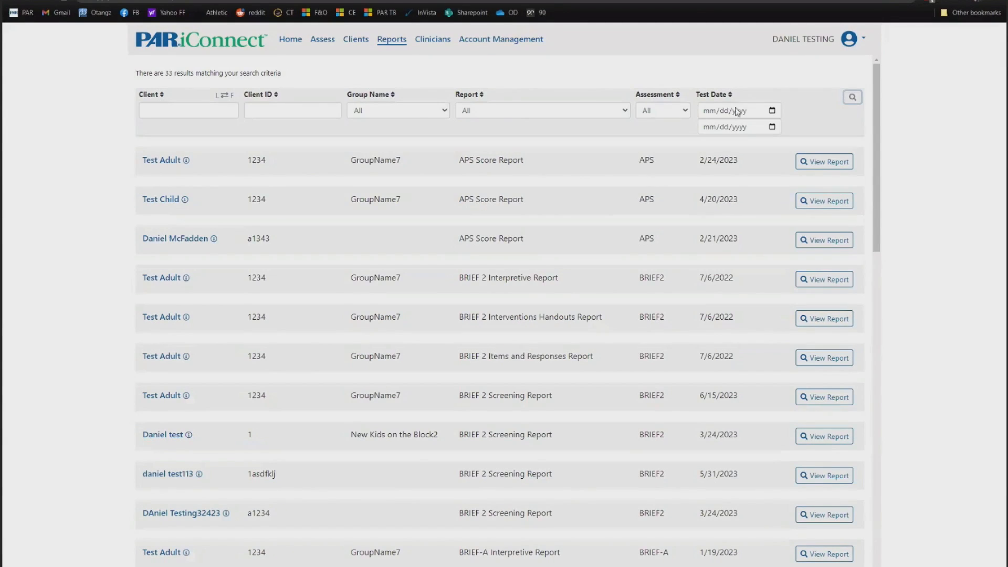
left_click(201, 112)
type("test")
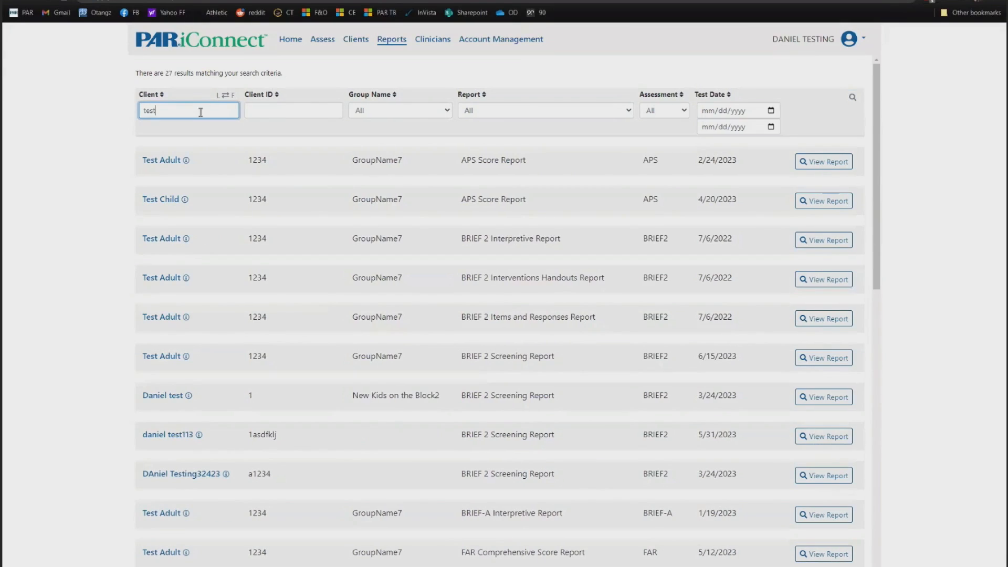
left_click(285, 109)
type("12")
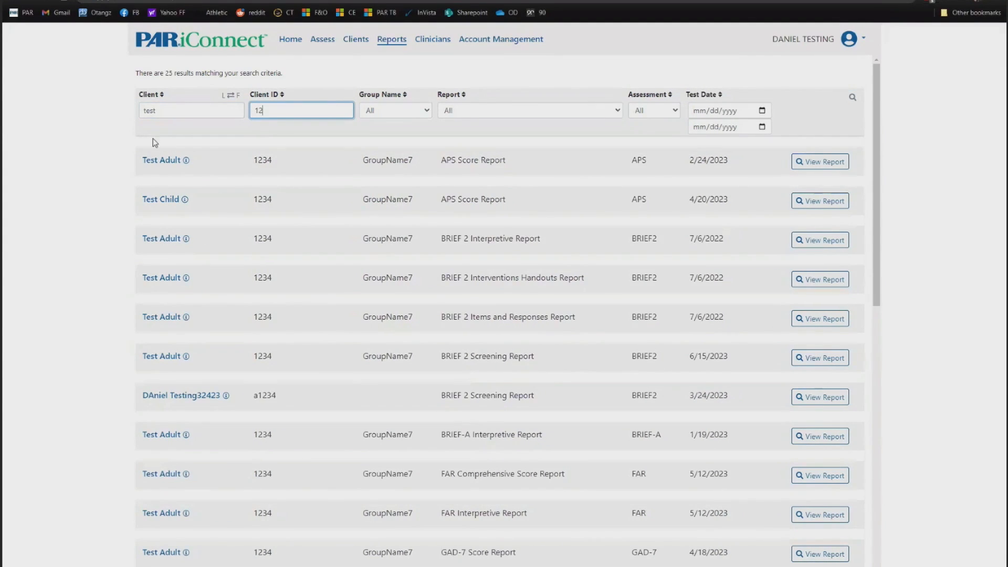
scroll(285, 527, "down", 5)
scroll(331, 425, "up", 5)
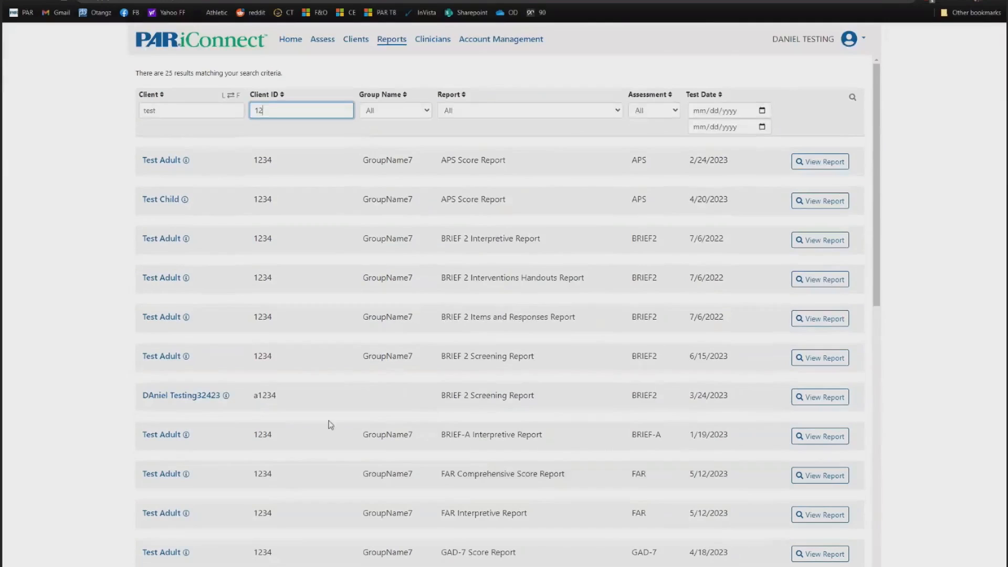
left_click(484, 108)
left_click(476, 189)
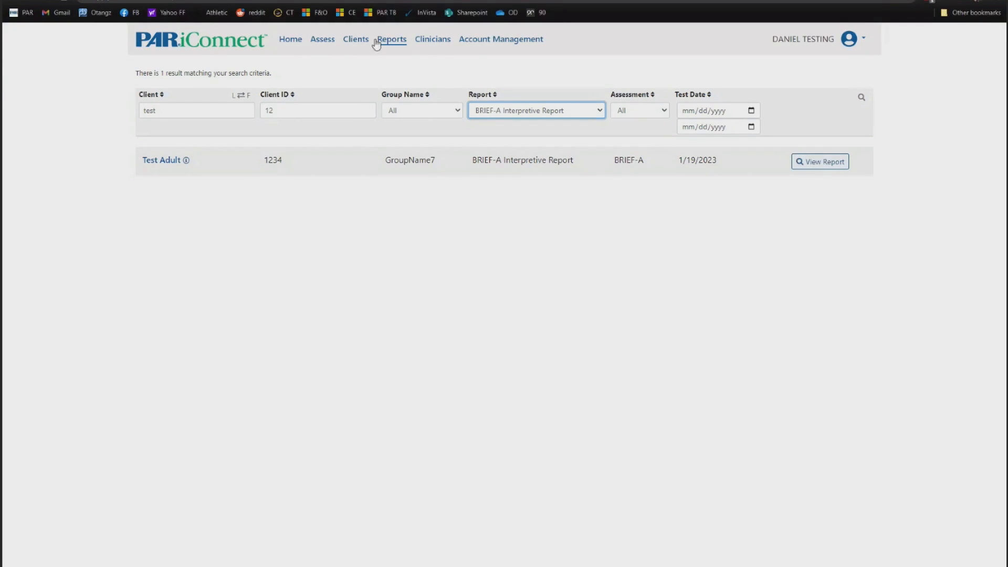
left_click(434, 42)
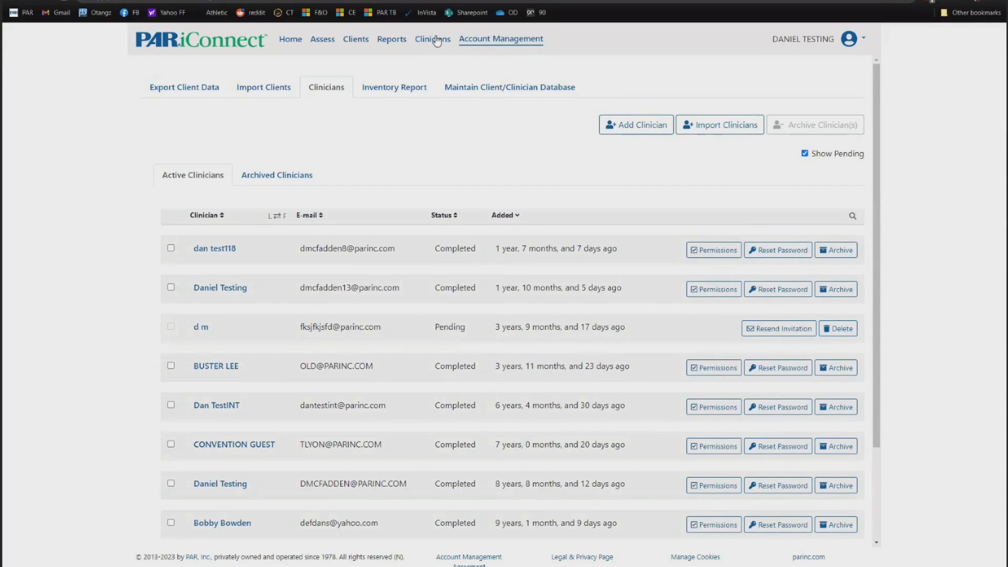
left_click(637, 129)
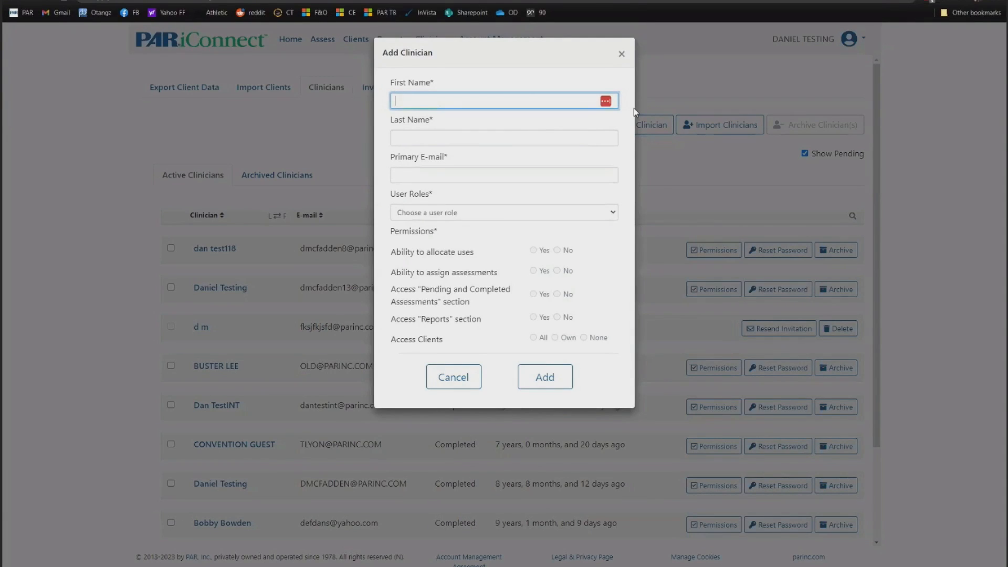
key("Tab")
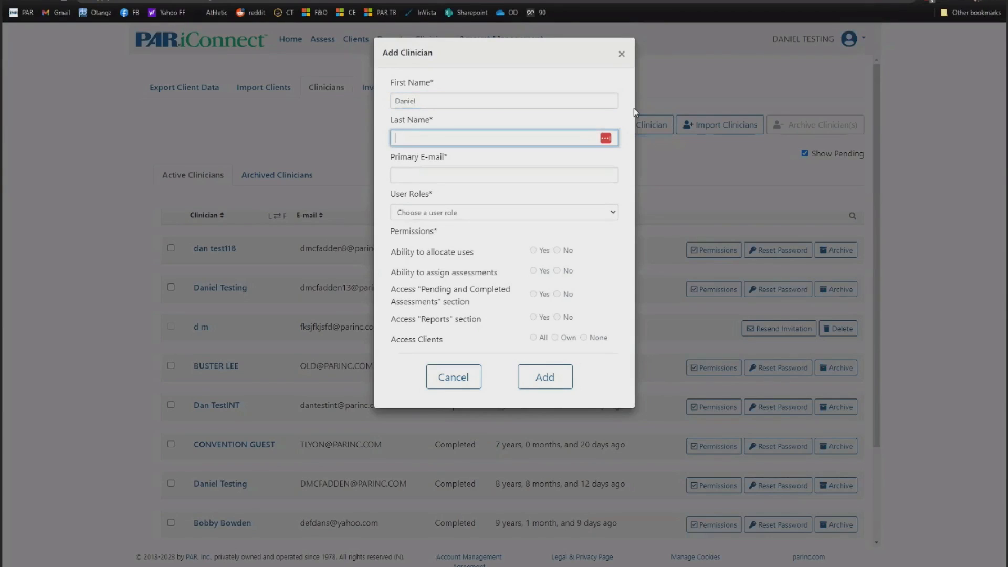
left_click(452, 177)
type("asdfkljasfkj@prainc.com")
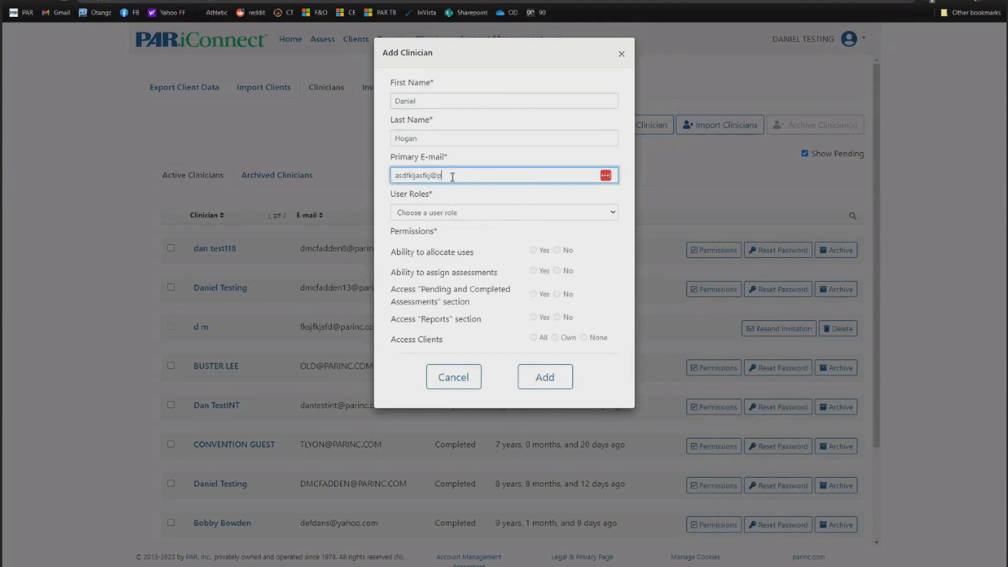
left_click(447, 213)
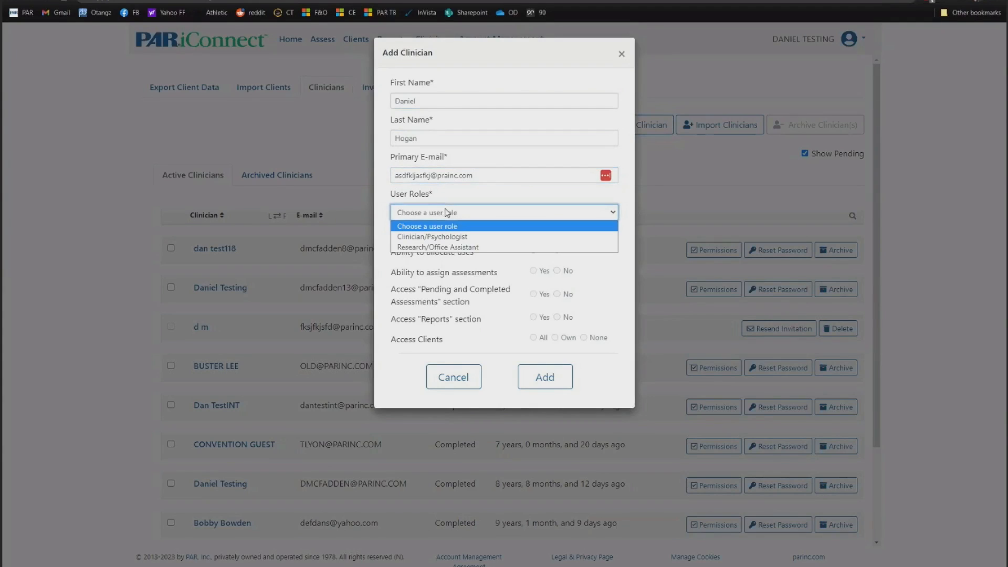
left_click(465, 237)
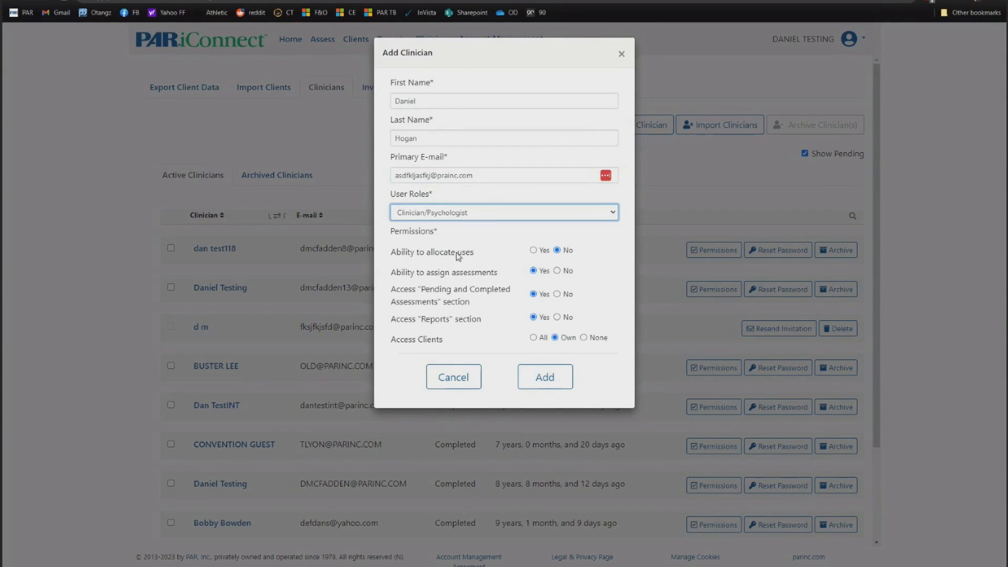
left_click(533, 250)
left_click(557, 318)
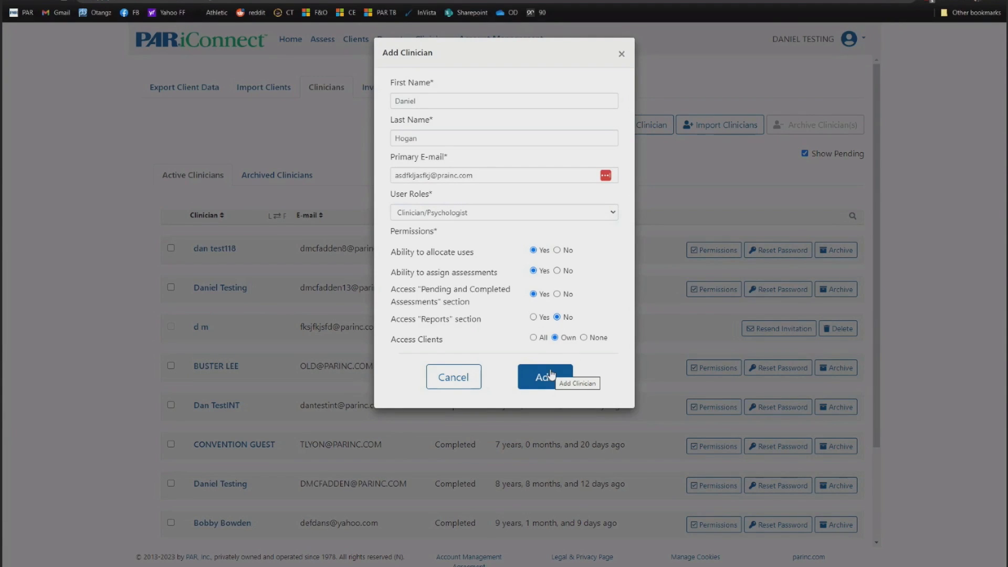
left_click(454, 377)
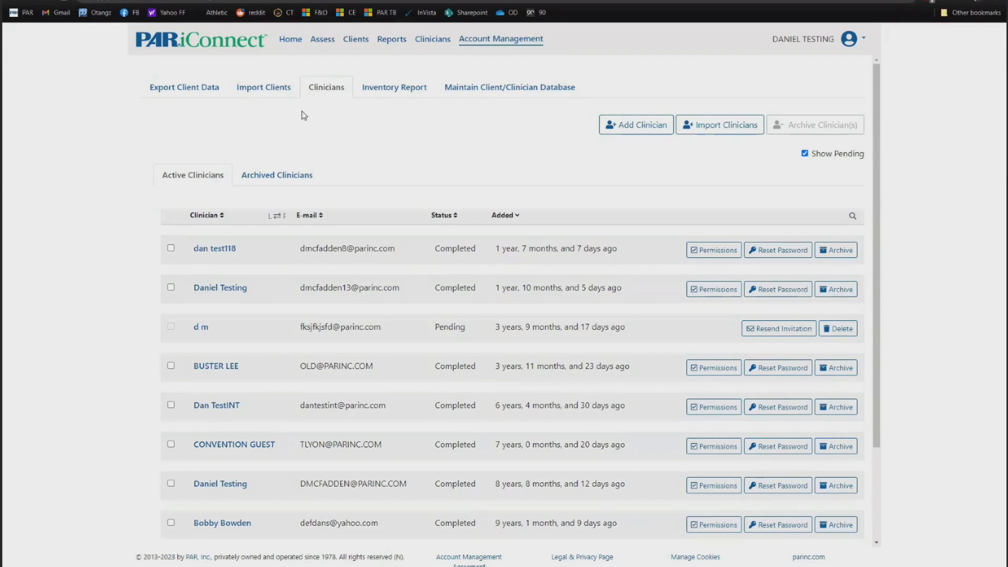
- Go to the Assess page and switch the assessment list from My Favorites to All
left_click(290, 39)
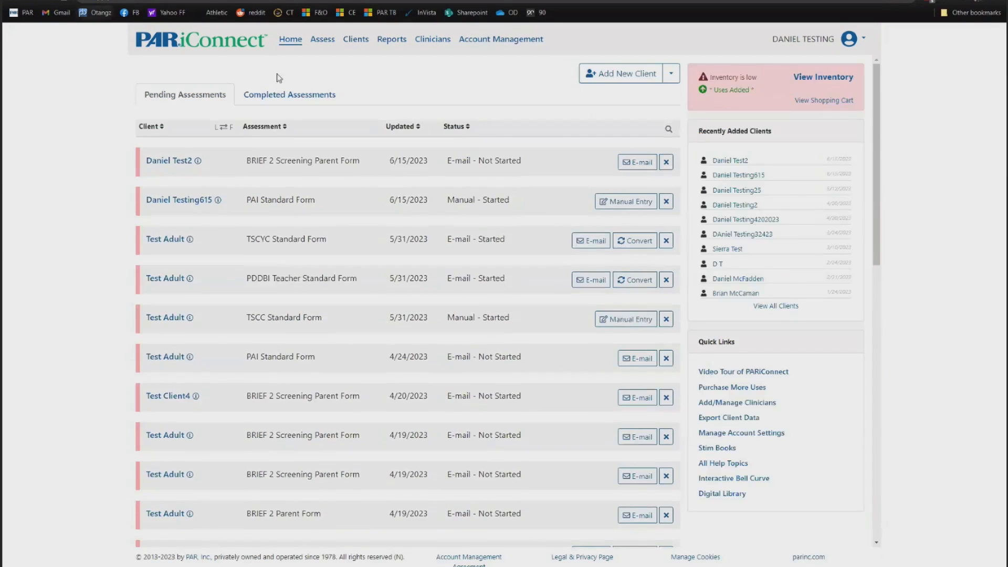
left_click(311, 42)
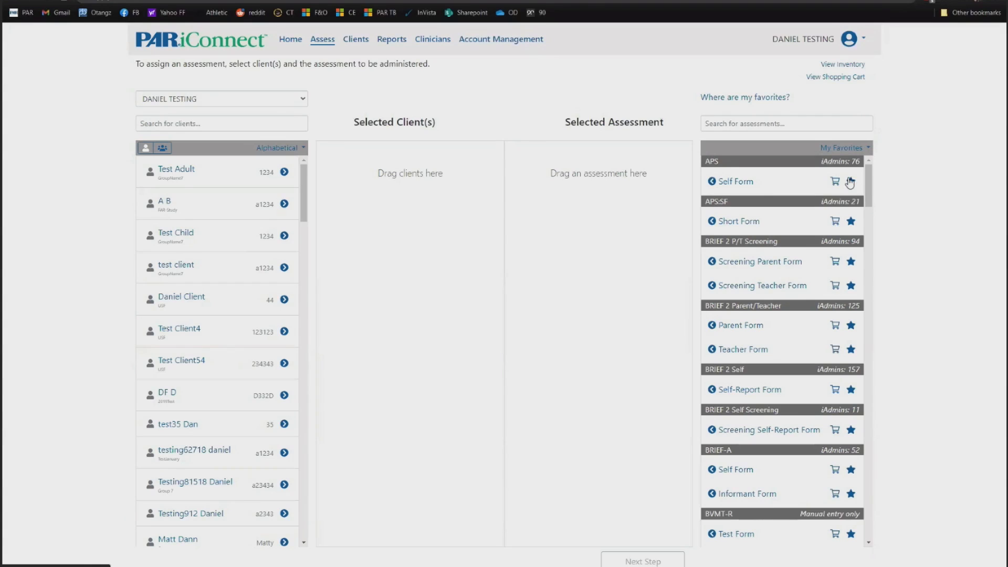
scroll(816, 258, "down", 3)
scroll(819, 256, "up", 3)
left_click(850, 147)
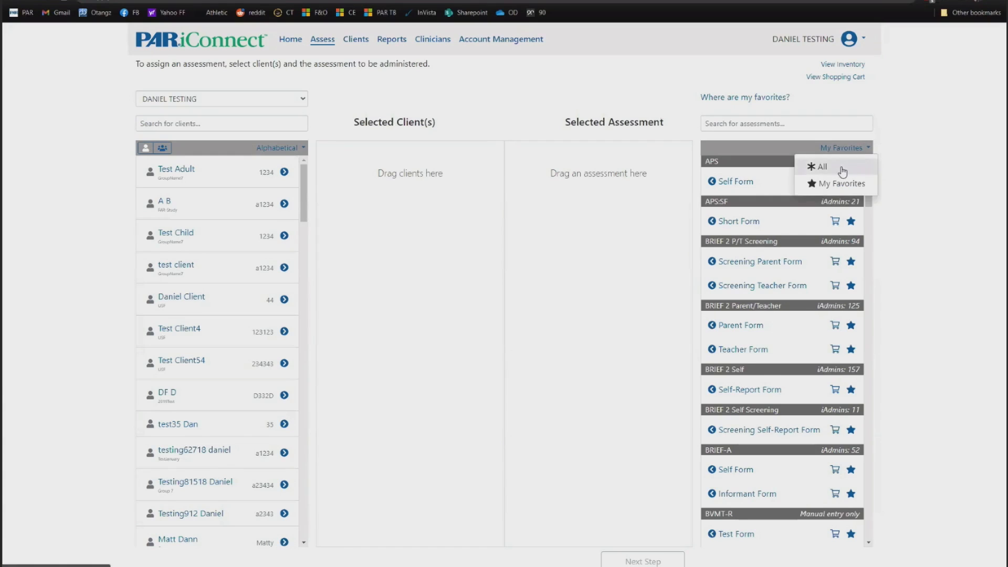
left_click(837, 163)
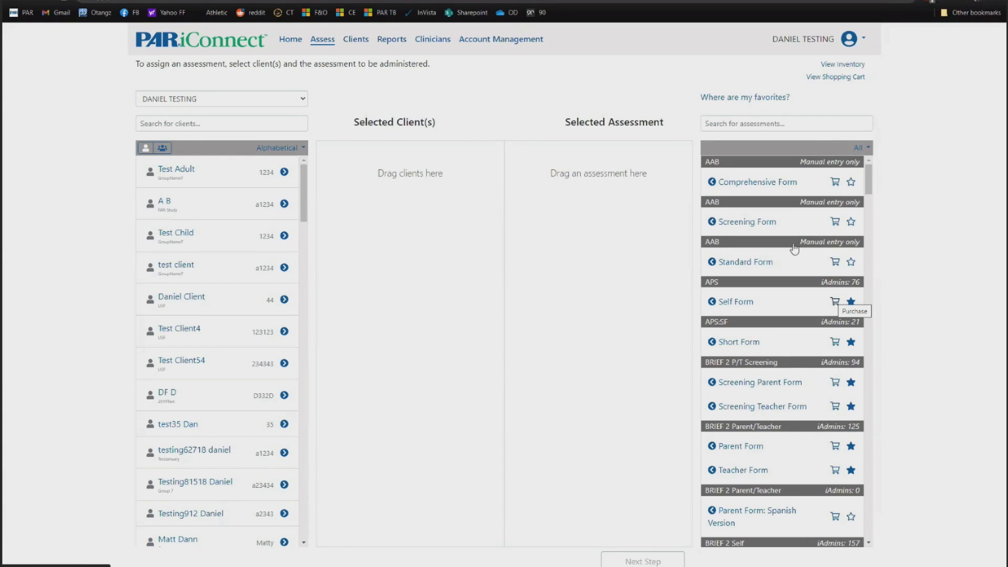
scroll(803, 279, "down", 2)
scroll(800, 279, "down", 10)
scroll(793, 284, "up", 12)
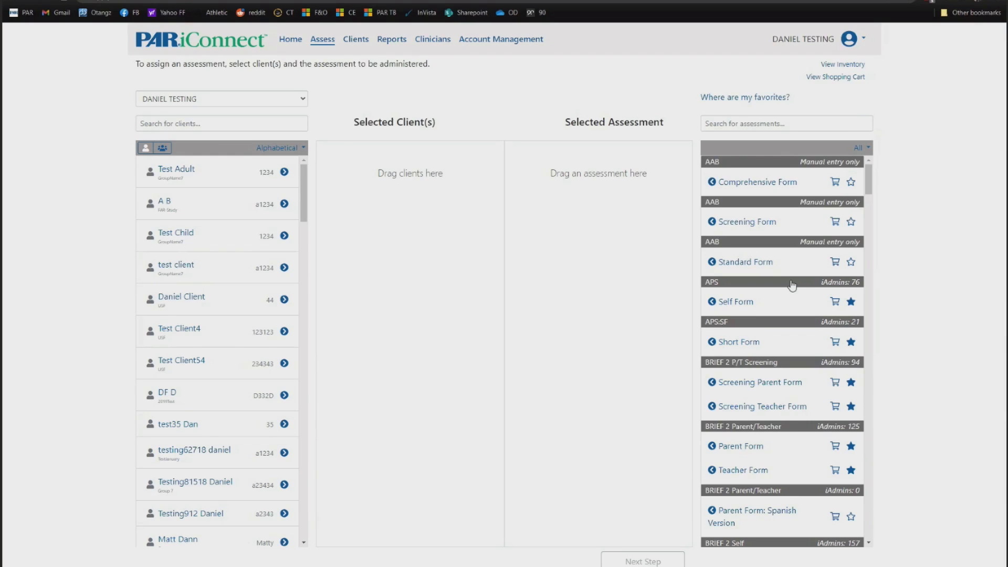
scroll(809, 282, "down", 3)
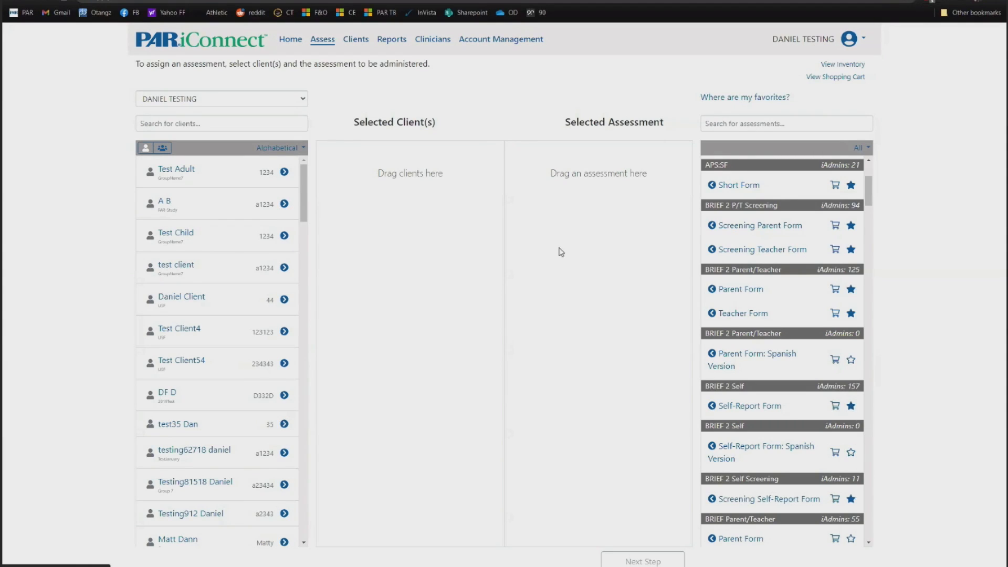
- Switch the assessment list back to My Favorites
left_click(862, 149)
left_click(835, 183)
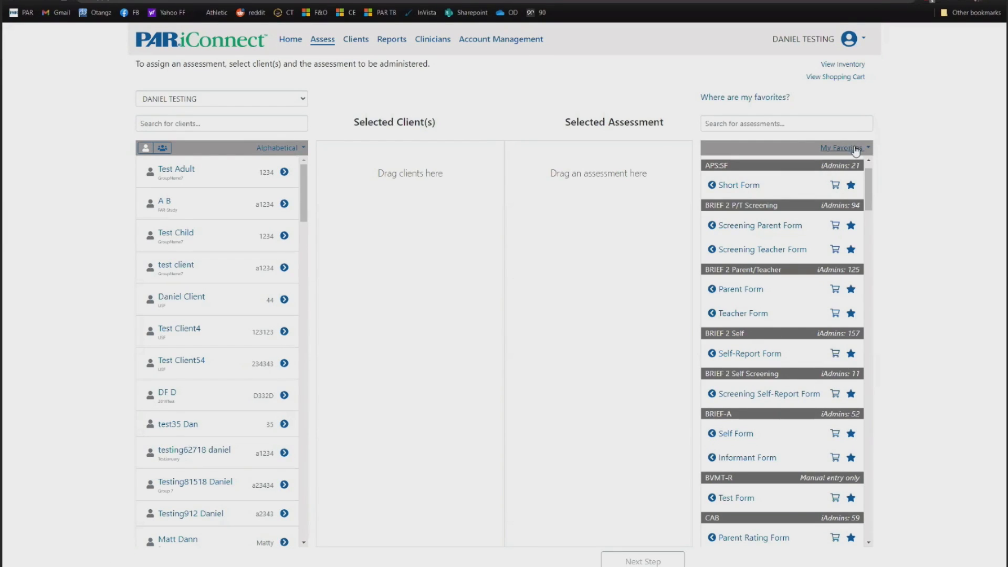
scroll(814, 316, "down", 10)
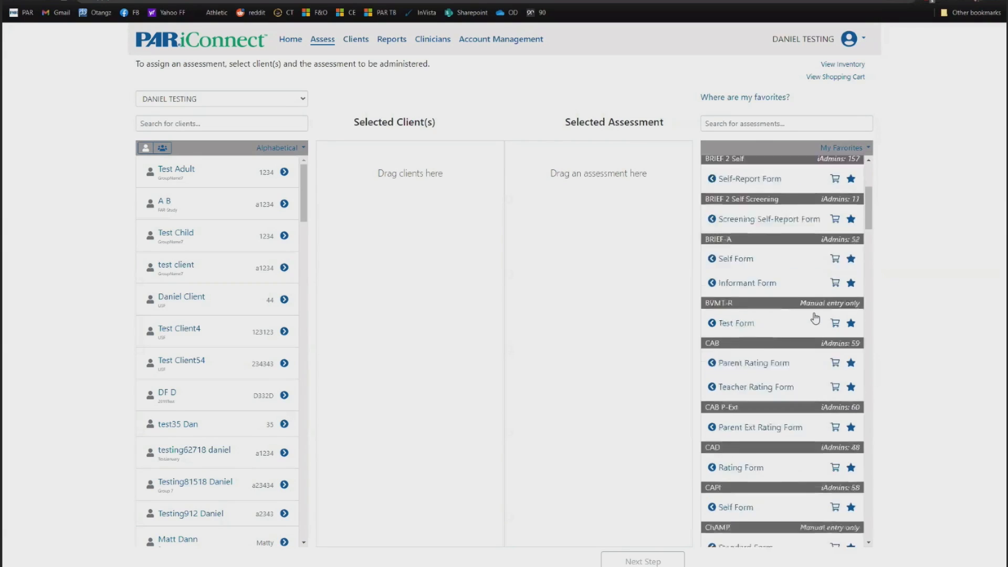
scroll(814, 317, "up", 10)
- Return to PowerPoint and present from the current slide, advancing to the WHY PARiCONNECT? slide
left_click(768, 123)
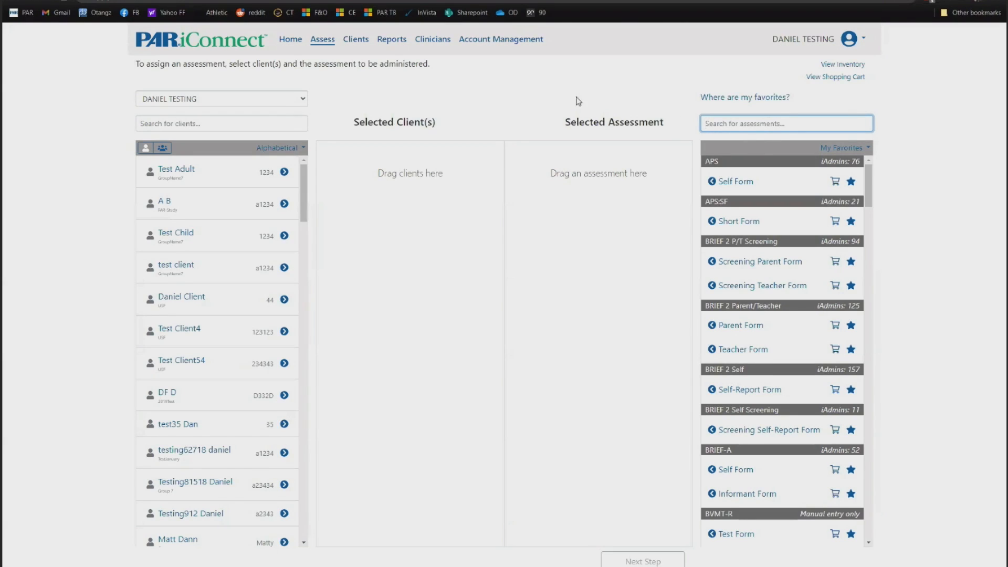
left_click(507, 101)
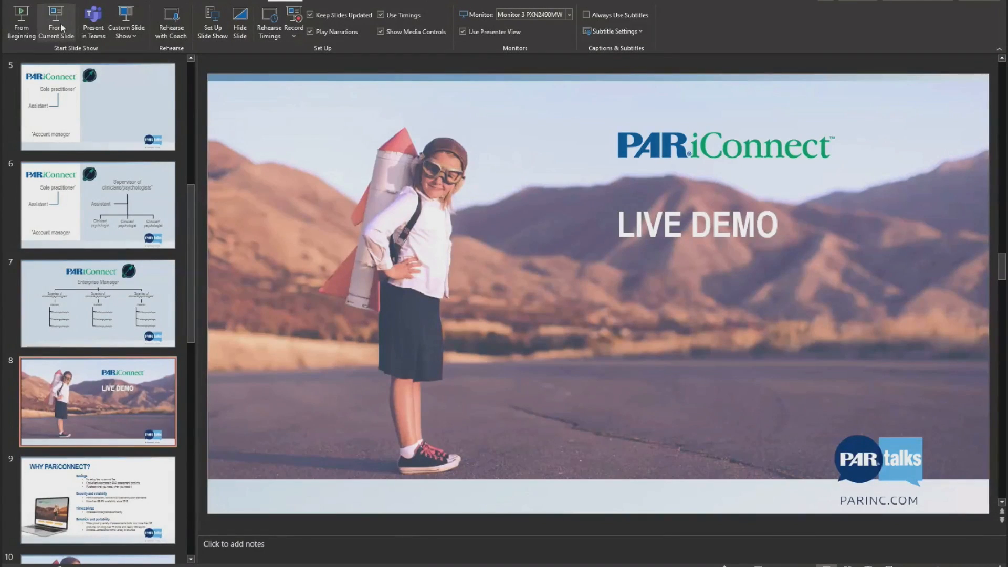
left_click(62, 27)
key("Right")
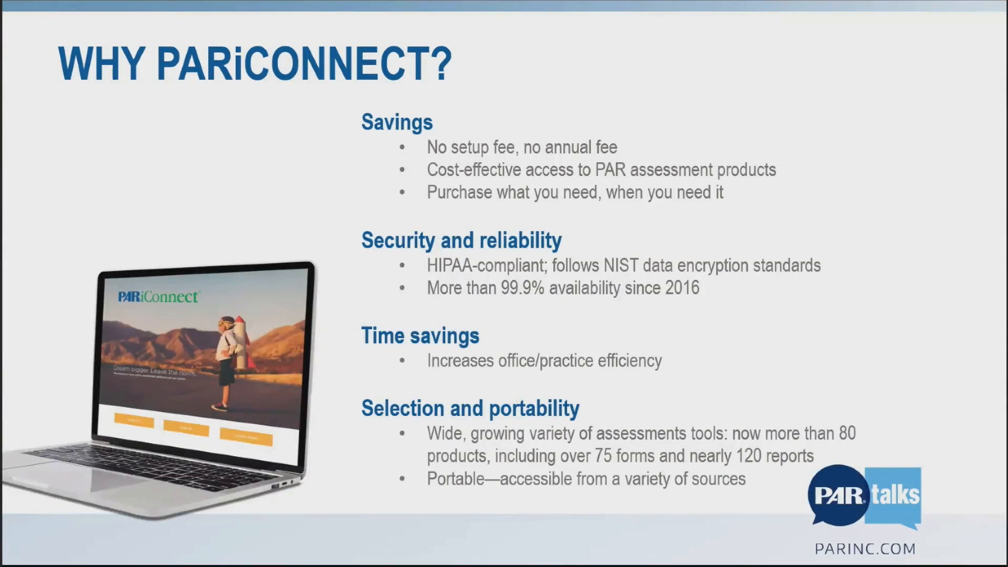